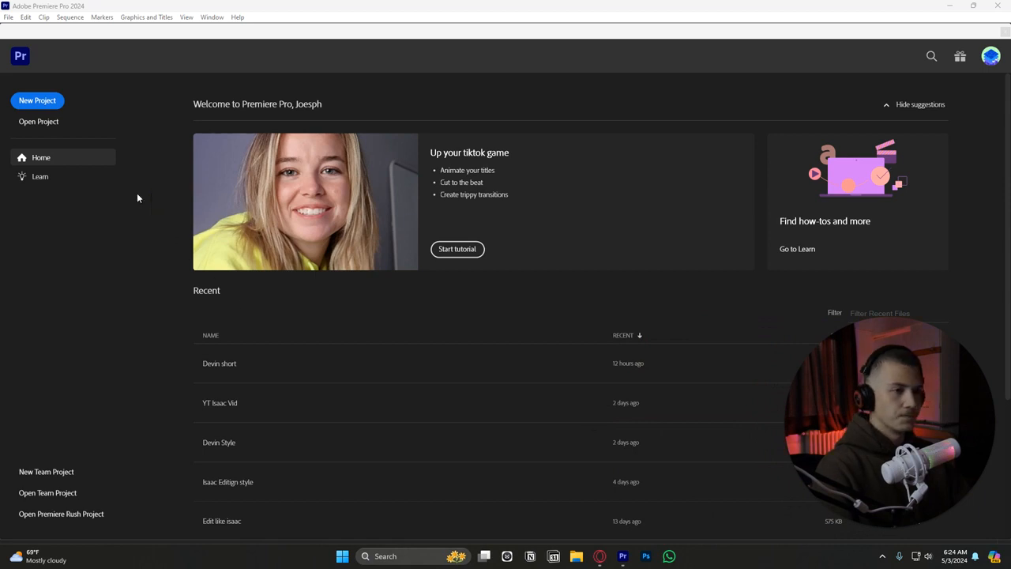
- Create a new project named "Devin Jatho Style Short"
left_click(38, 101)
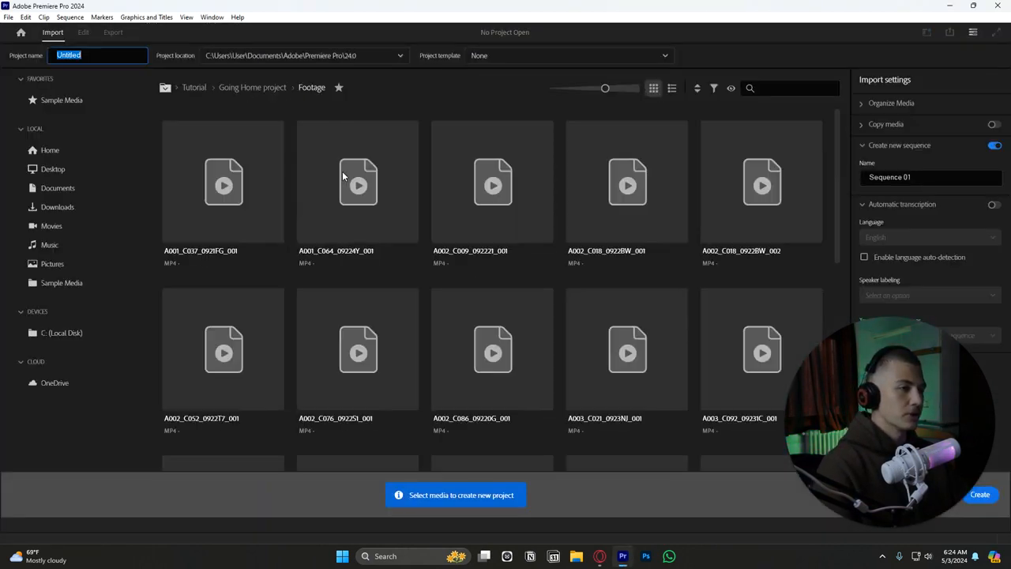
type("Devin Jatho S")
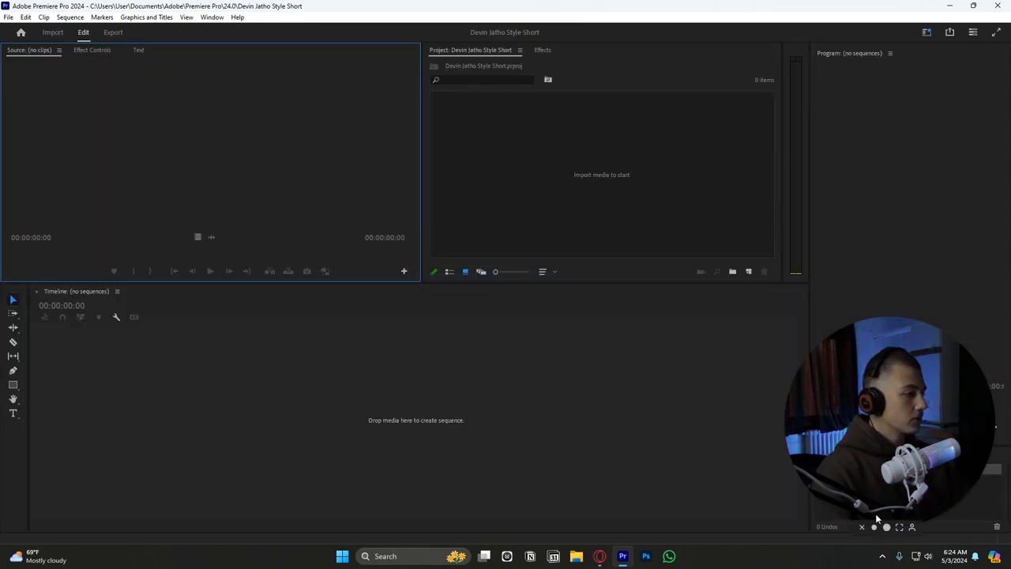
left_click(875, 528)
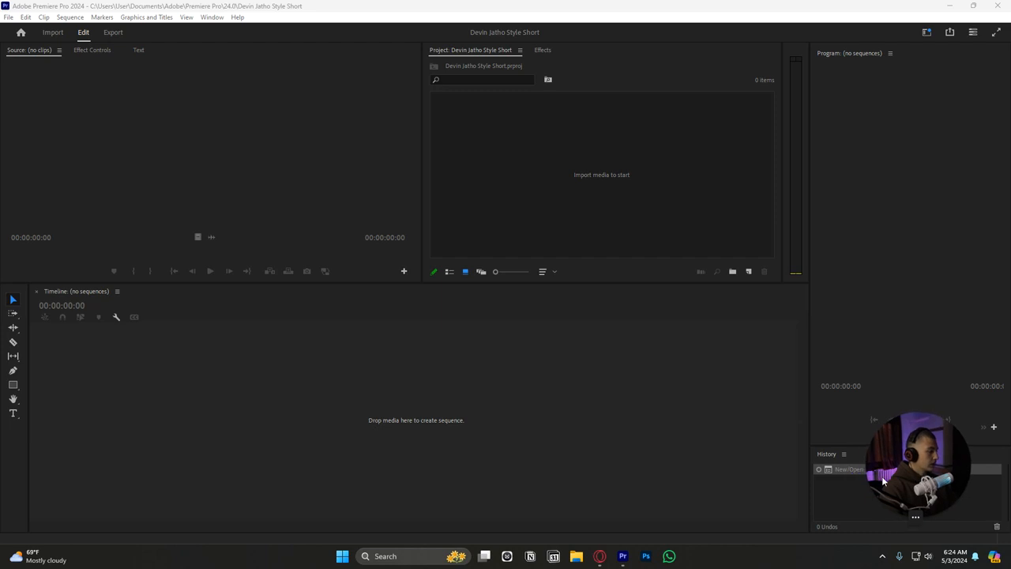
- Look through the list of available workspaces and the Effects and Project panels
left_click(235, 17)
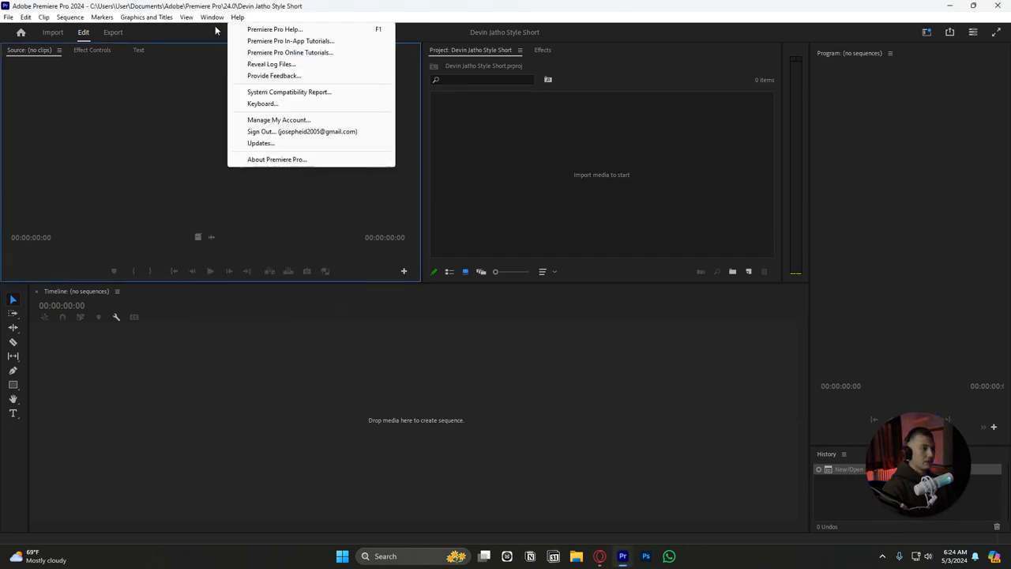
mouse_move(211, 17)
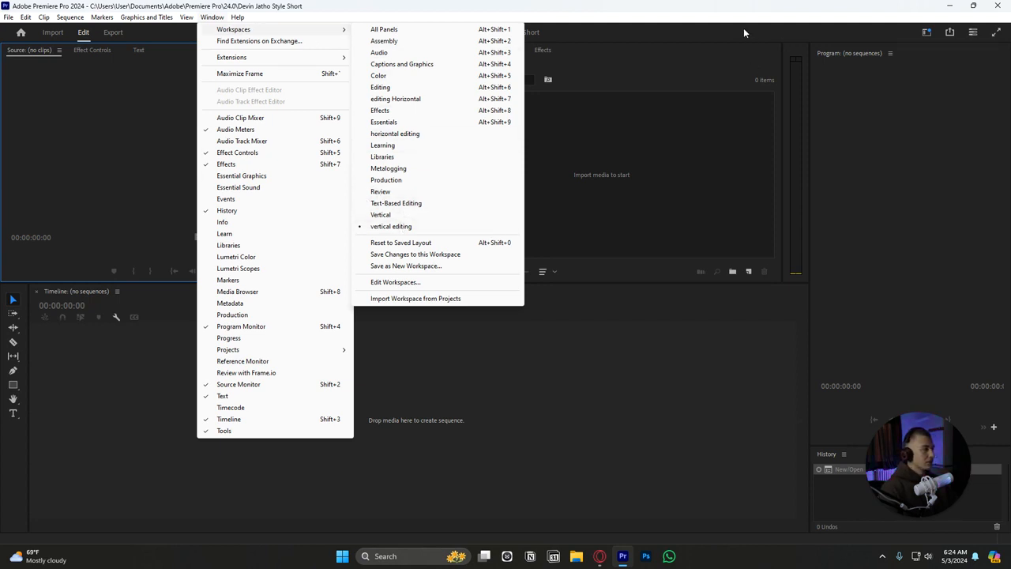
left_click(787, 58)
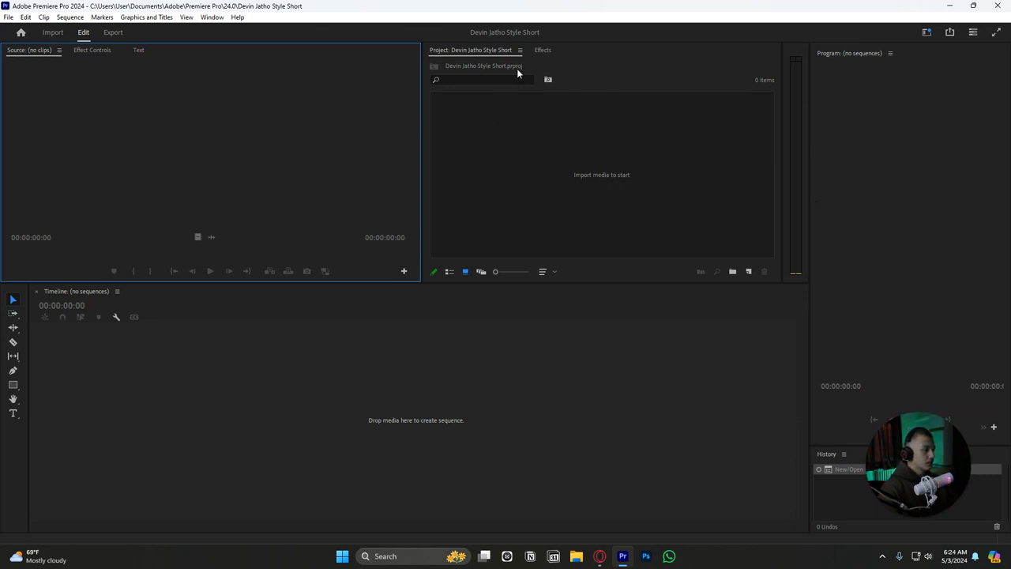
left_click(542, 49)
left_click(472, 56)
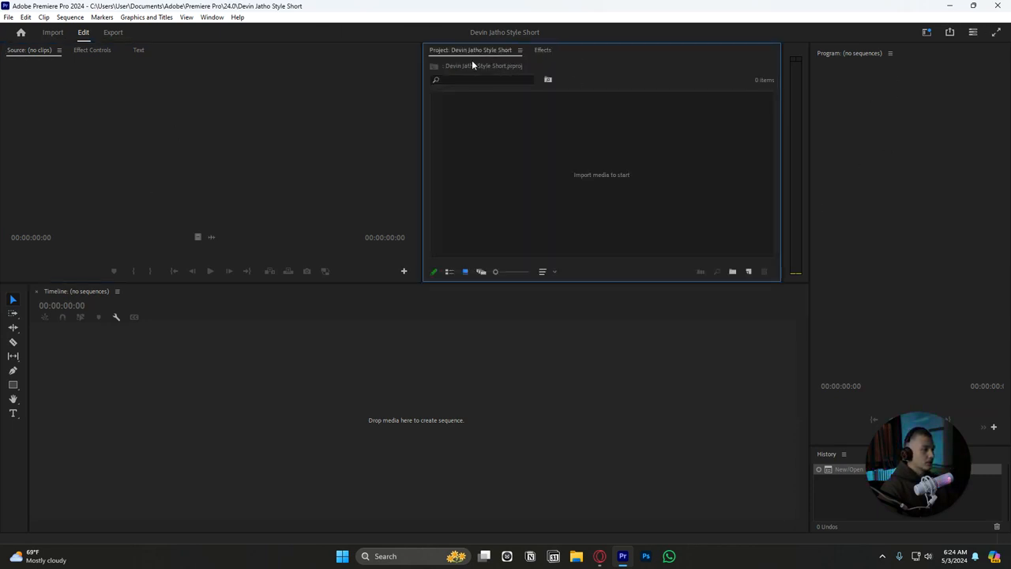
- Undock the Text panel from the Source and Effect Controls group and close it
right_click(147, 51)
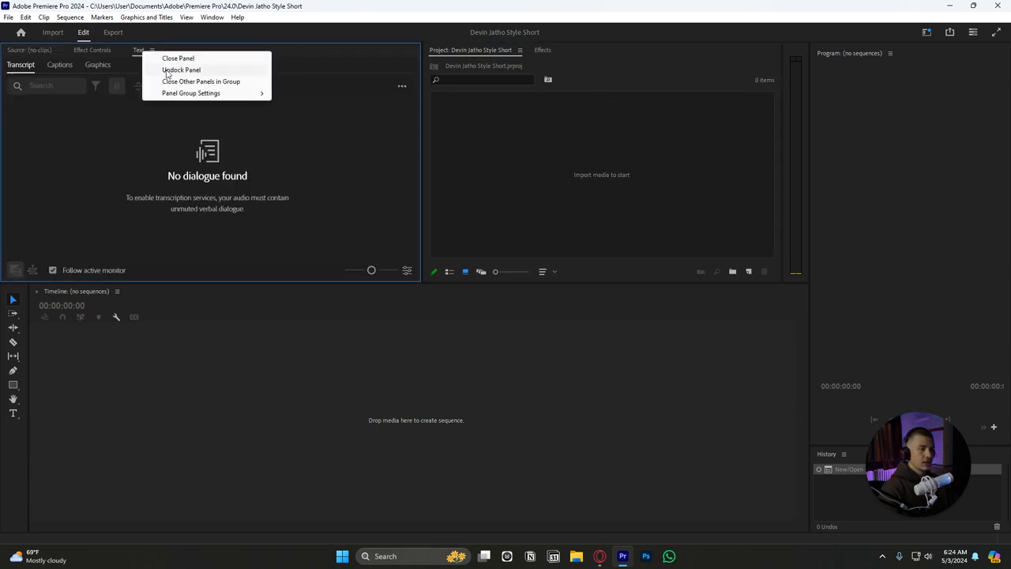
left_click(169, 71)
left_click(417, 29)
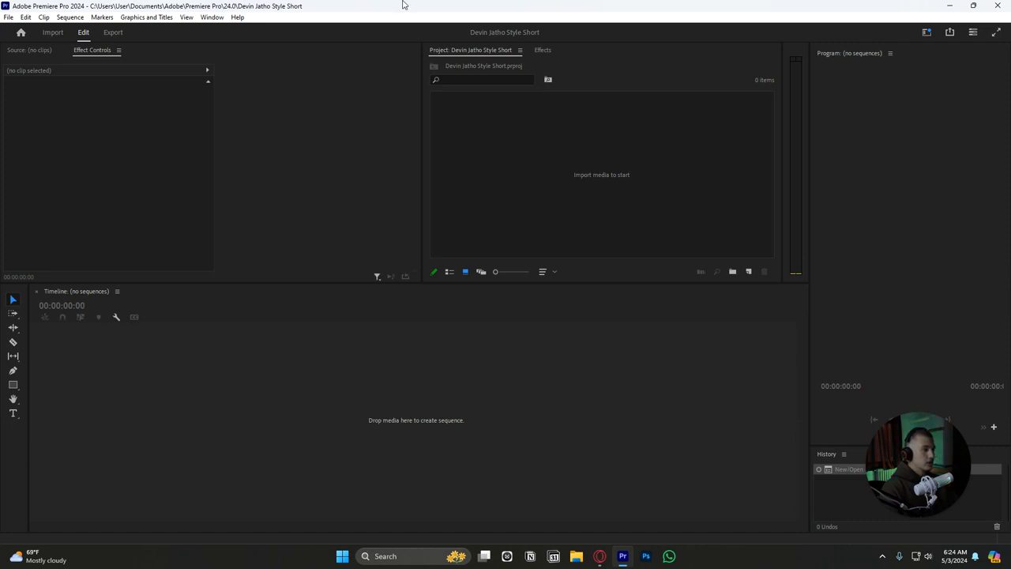
- Create a new sequence named Sequence 01 from the custom vertical preset with a 1080 x 1920 frame at 30 fps
left_click(8, 16)
mouse_move(26, 17)
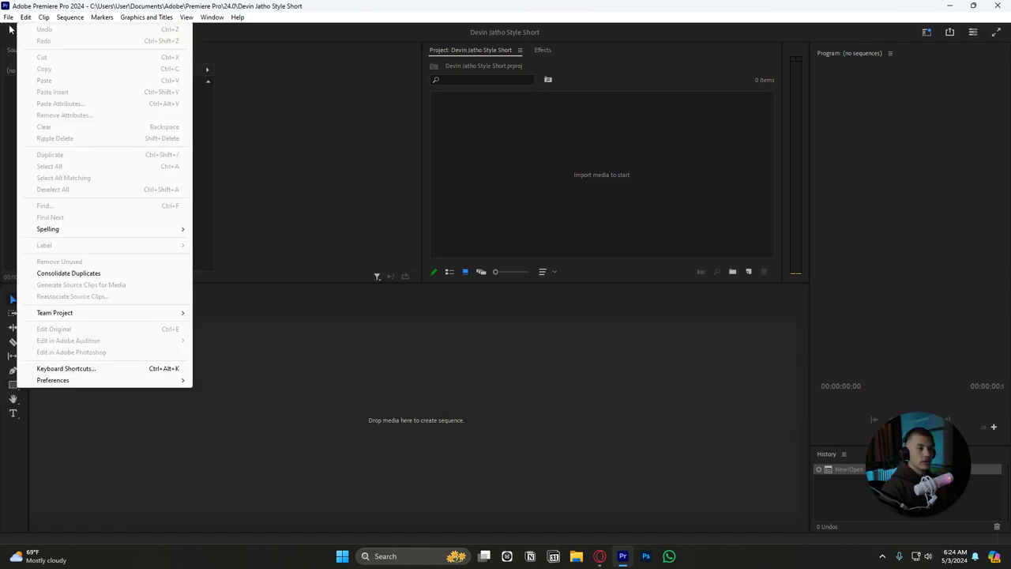
mouse_move(79, 30)
left_click(197, 64)
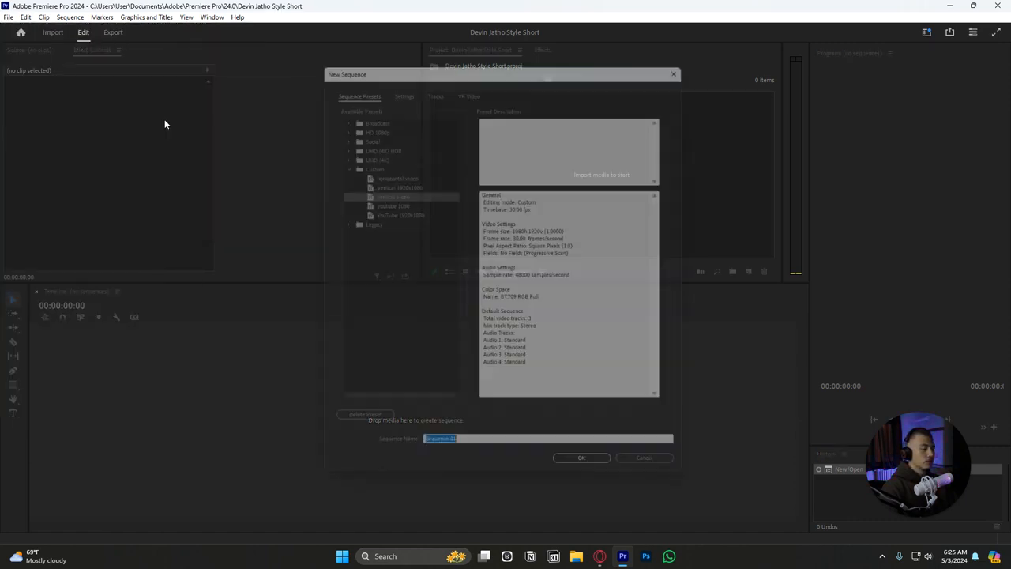
double_click(356, 192)
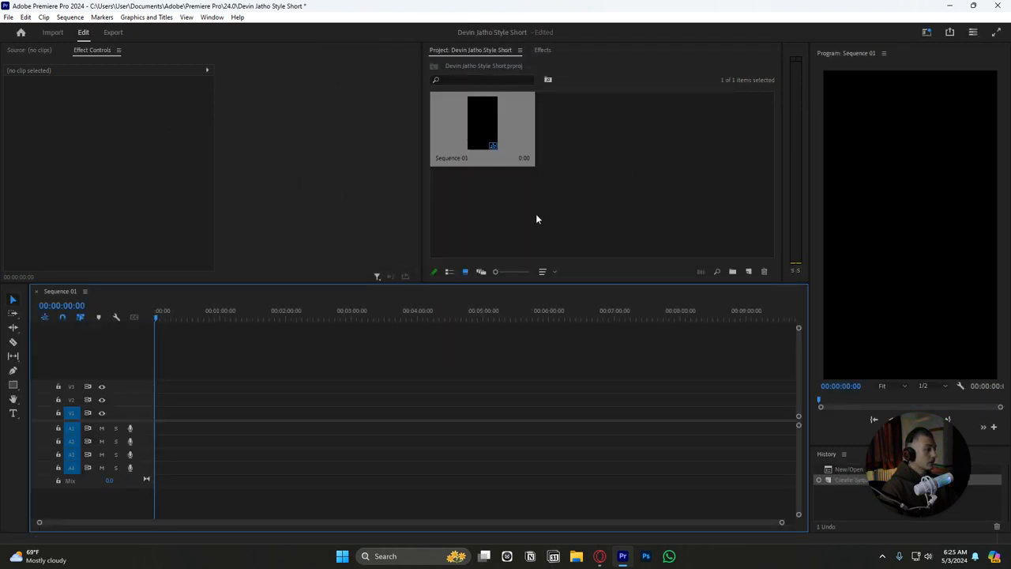
- Create a new bin named "Footage" in the project and open it
left_click(733, 271)
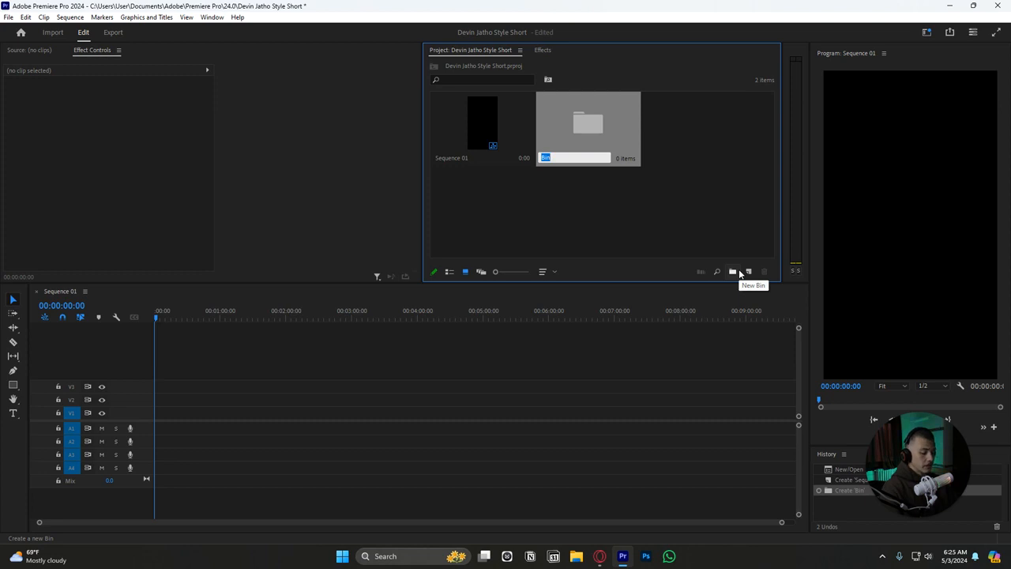
type("Footage")
key("Tab")
double_click(614, 135)
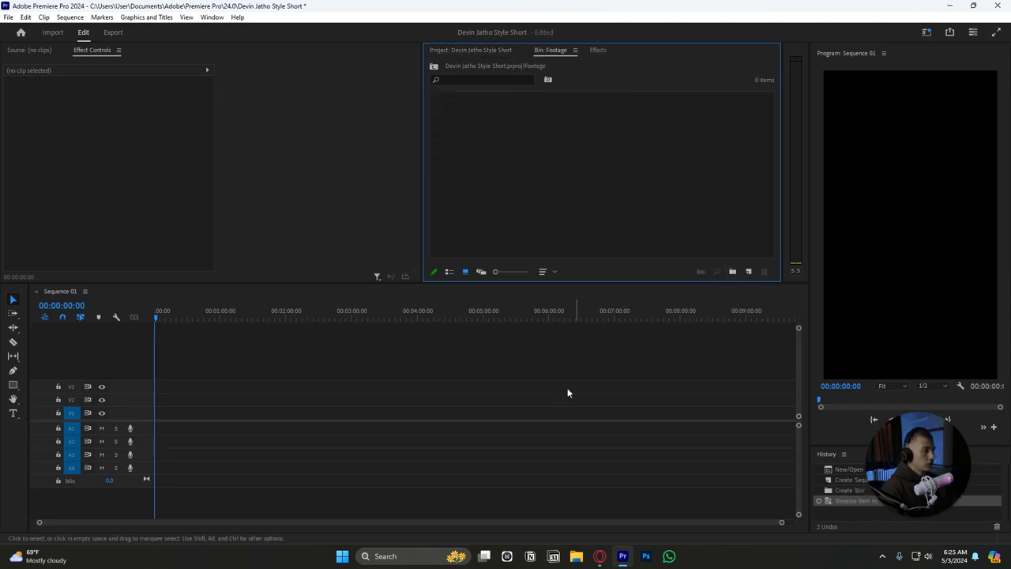
- Switch to File Explorer, open Desktop > course > Devin JaTho Style and place the window beside the Footage bin
left_click(577, 559)
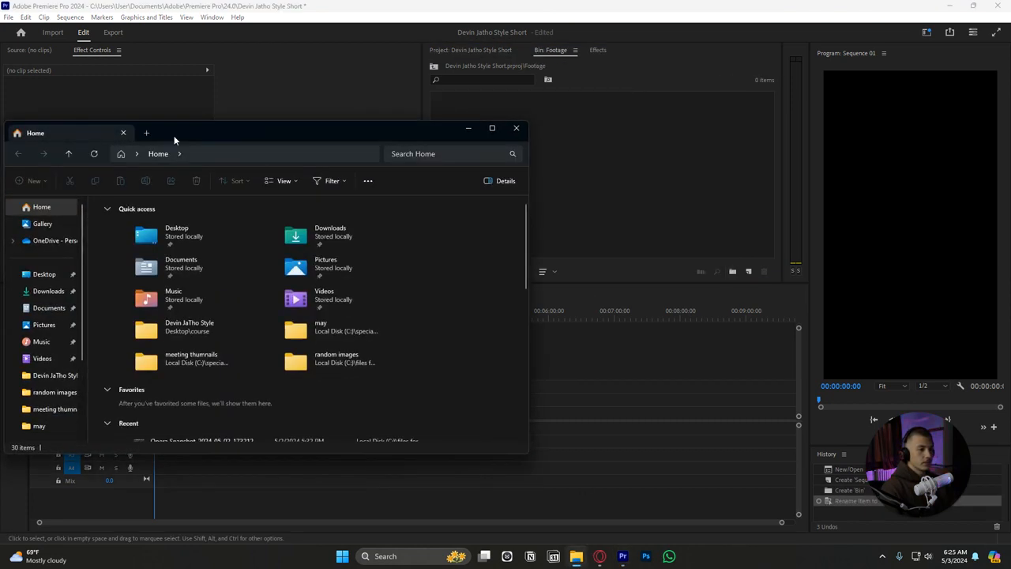
left_click_drag(174, 135, 618, 127)
left_click(478, 267)
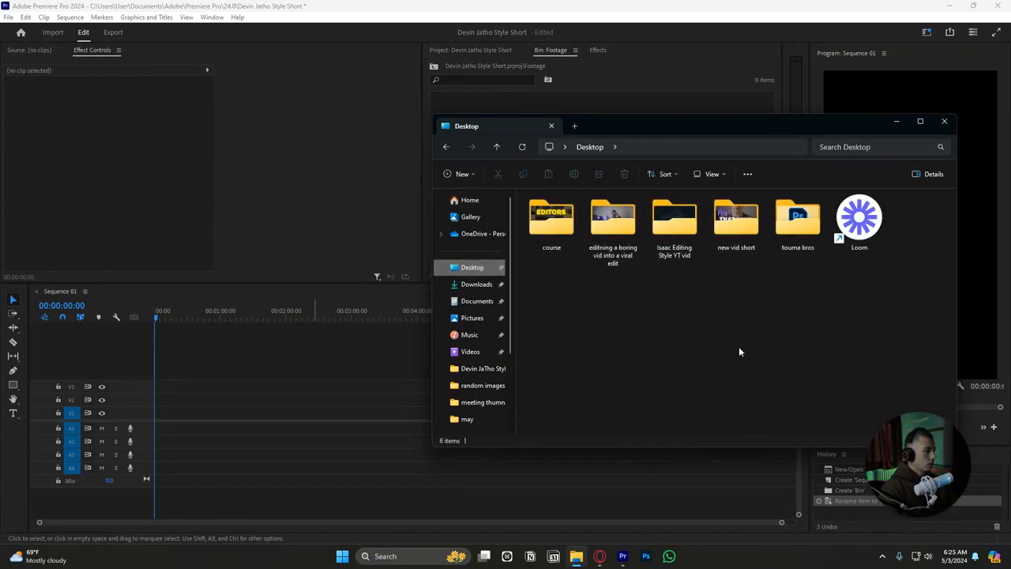
double_click(571, 228)
double_click(607, 241)
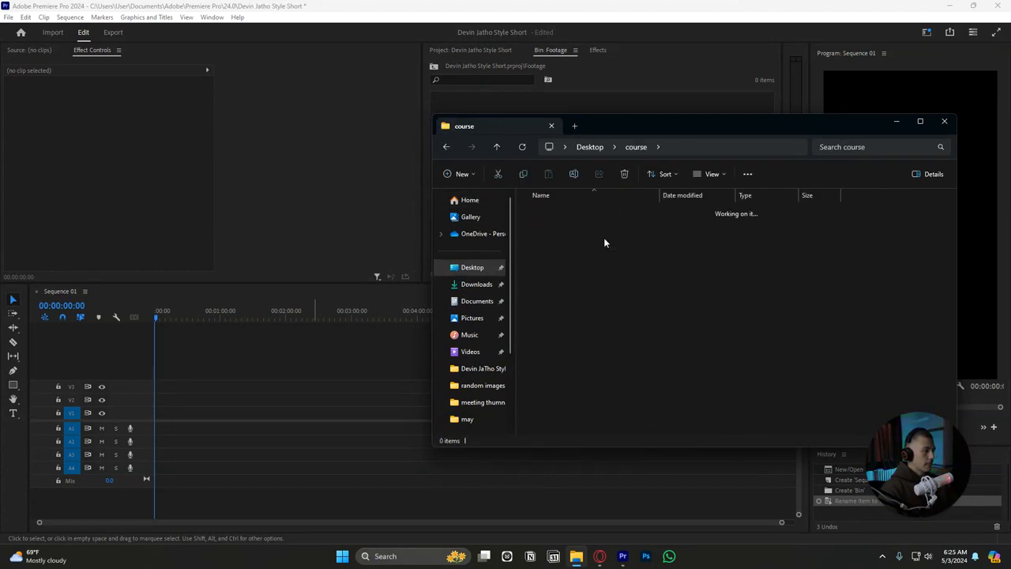
left_click_drag(655, 127, 551, 138)
left_click_drag(454, 158, 327, 157)
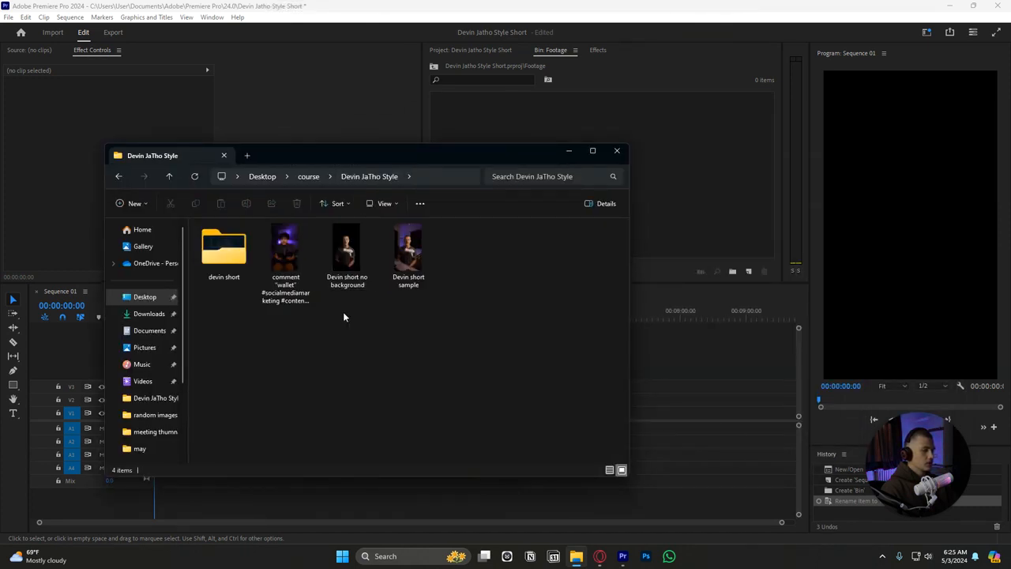
- Import "Devin short sample" and "Devin short no background" into the Footage bin
left_click_drag(354, 305, 721, 209)
left_click(506, 250)
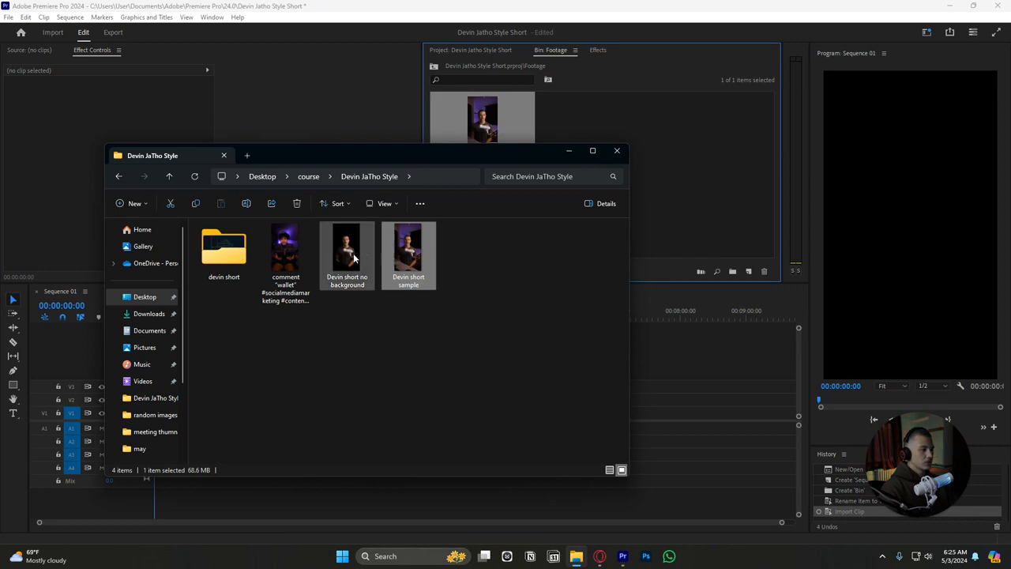
left_click_drag(352, 257, 717, 205)
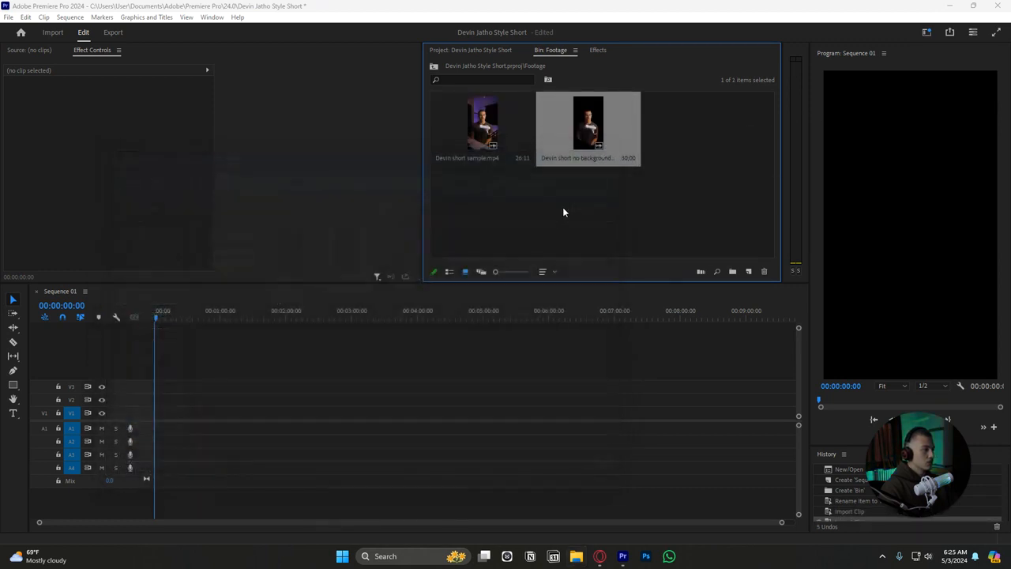
- Add both Footage clips to the sequence and stack them at its start, the sample on V1 and the no-background clip on V2
left_click_drag(440, 205, 637, 93)
left_click_drag(588, 127, 318, 414)
scroll(272, 407, "up", 4)
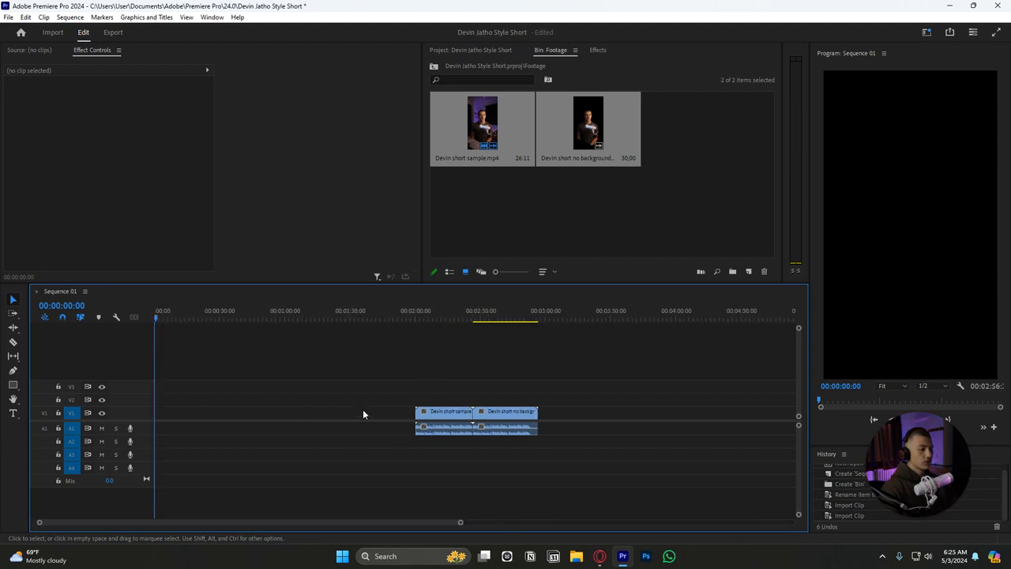
left_click_drag(450, 413, 188, 415)
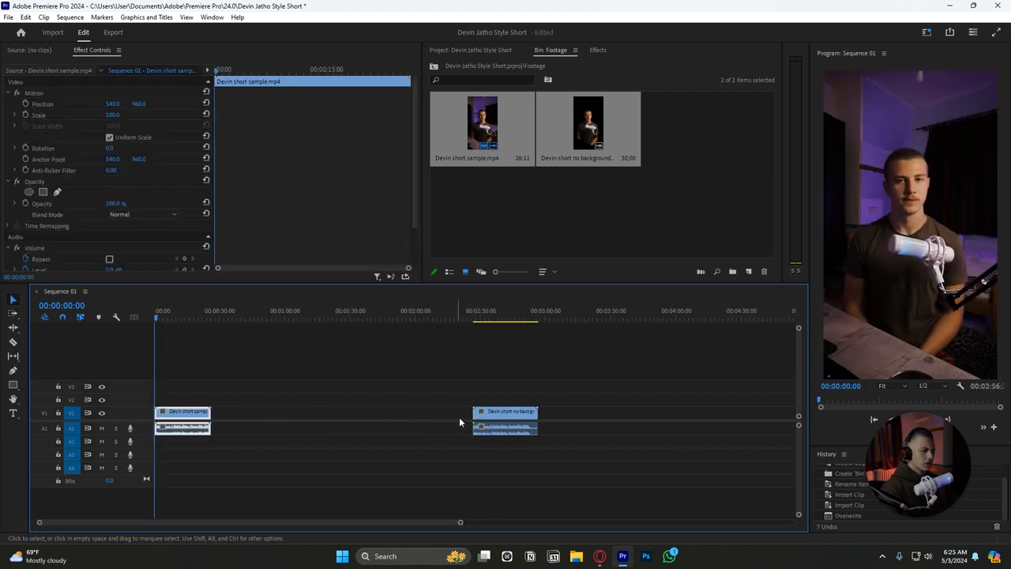
left_click_drag(499, 413, 189, 442)
- Trim the end of the no-background clip and its audio to match the end of the sample clip
scroll(250, 444, "down", 1)
scroll(248, 439, "up", 3)
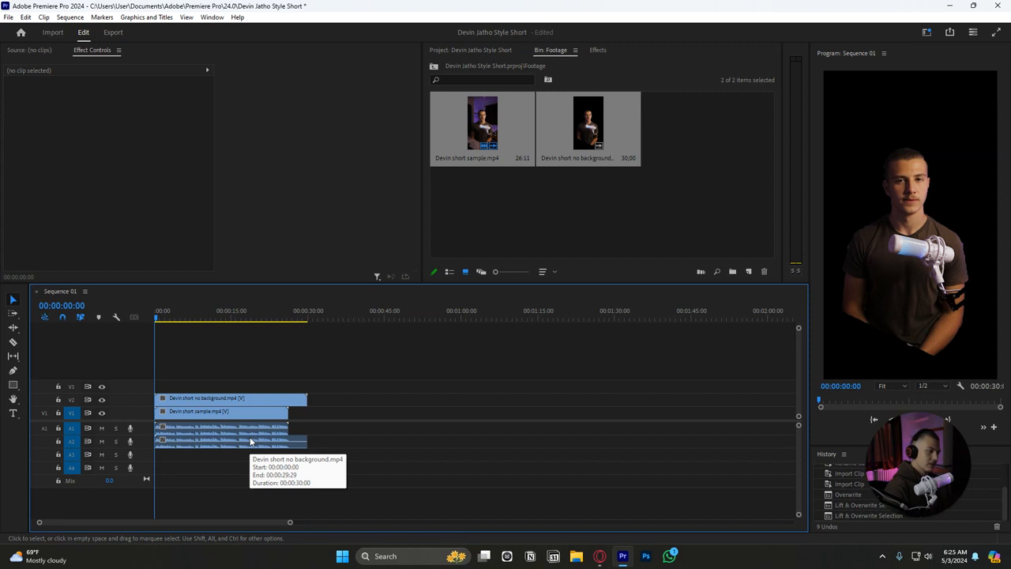
scroll(205, 376, "up", 3)
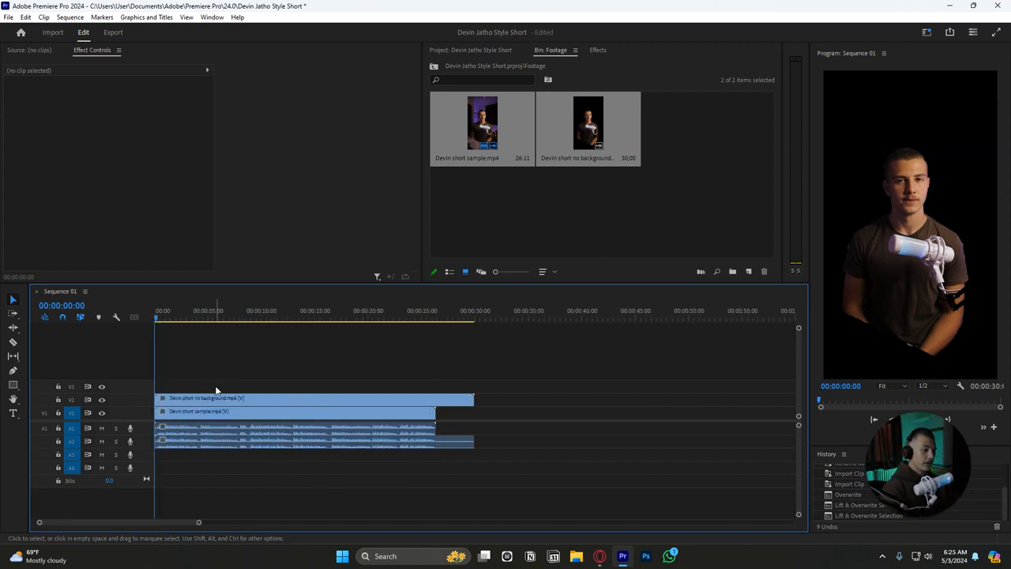
scroll(382, 367, "up", 3)
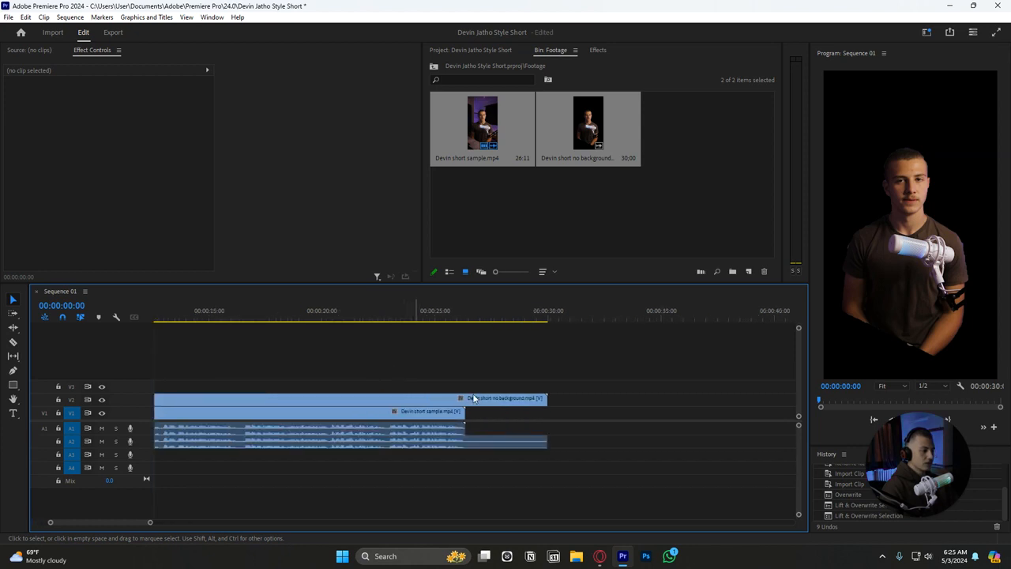
left_click_drag(664, 396, 576, 398)
scroll(600, 401, "down", 3)
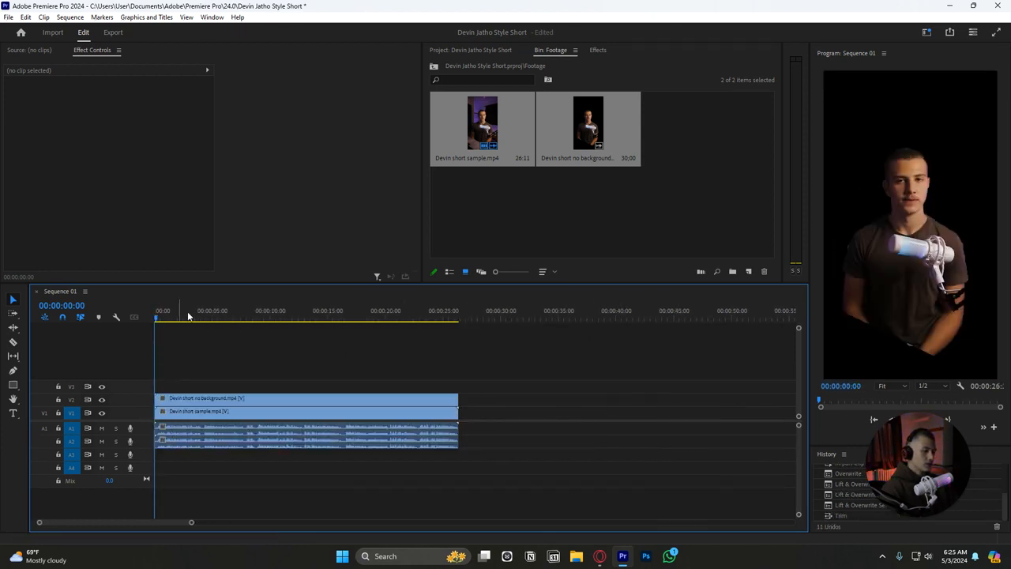
- Compare the two stacked clips in playback by temporarily hiding track V2 and muting track A2
left_click(354, 397)
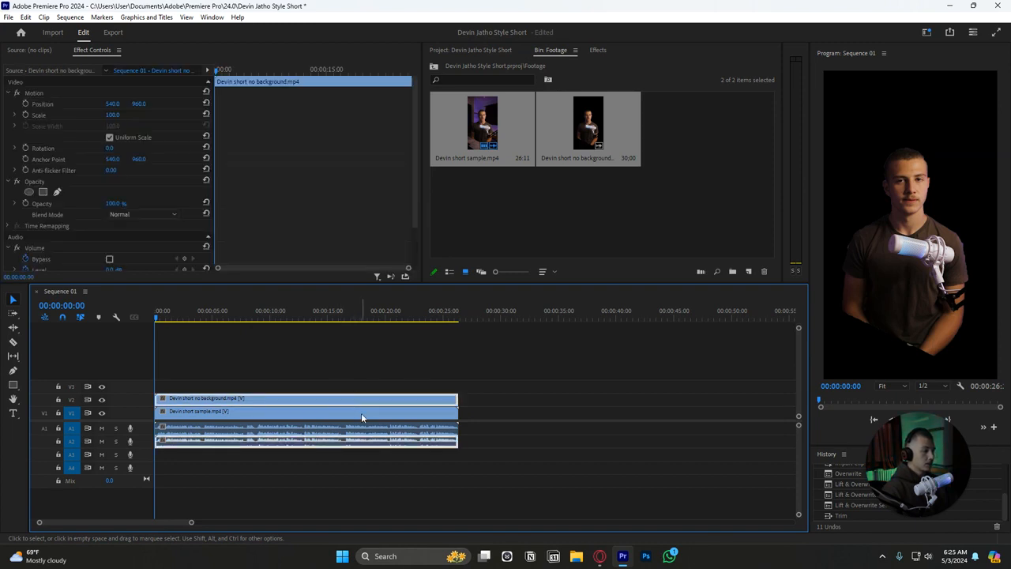
left_click(361, 413)
left_click(102, 400)
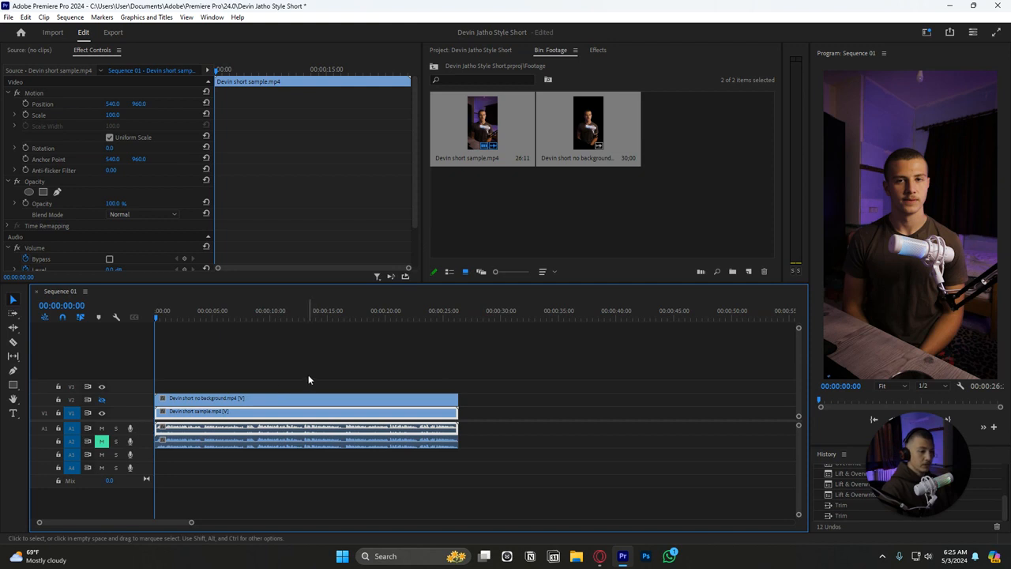
key("space")
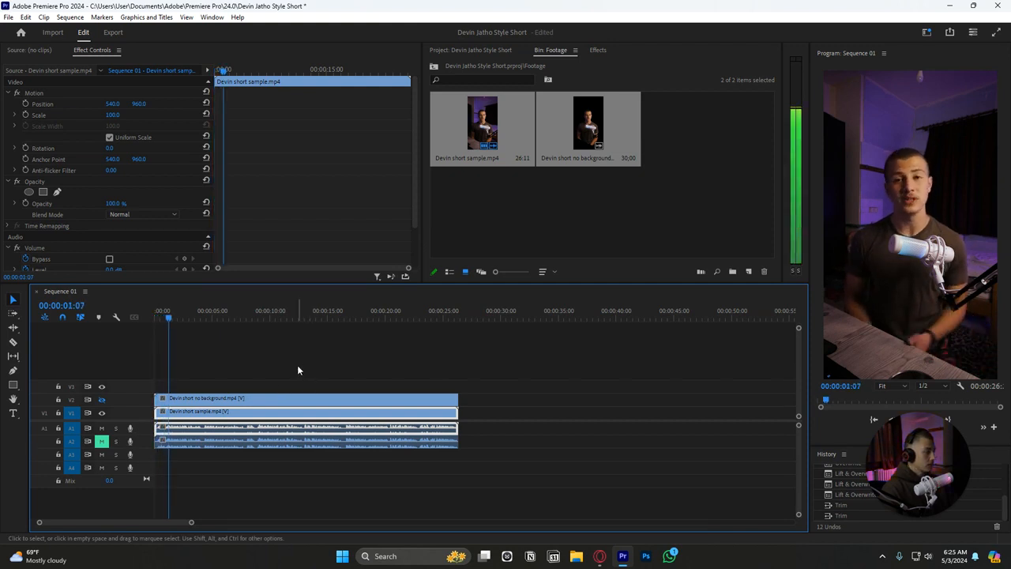
left_click(101, 400)
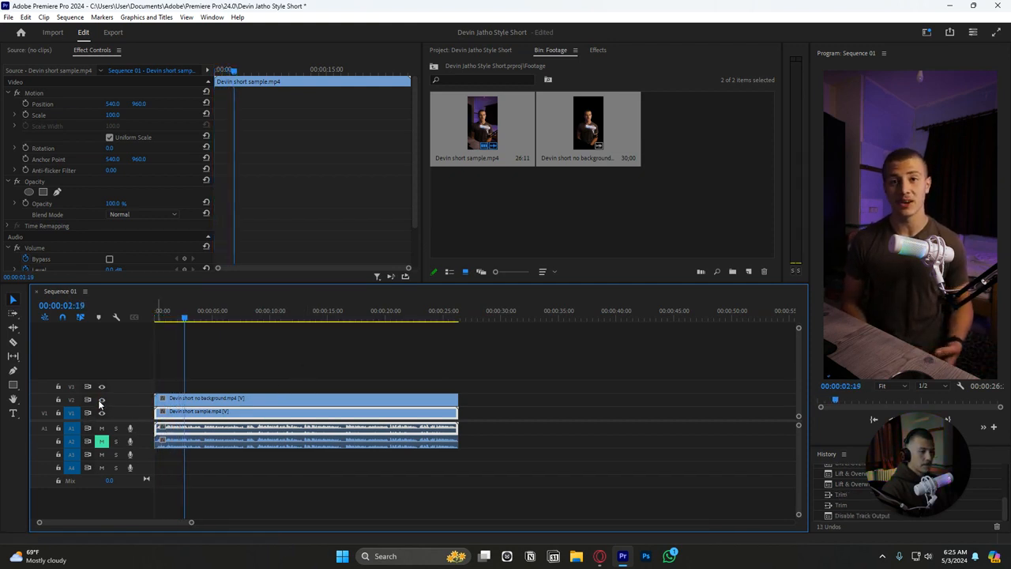
left_click(101, 441)
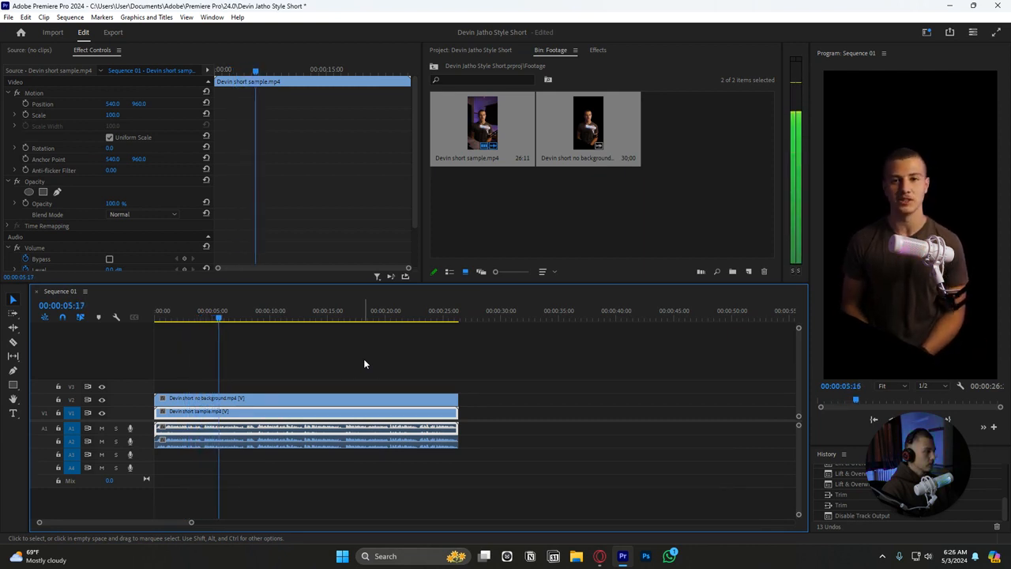
- Delete the no-background clip's duplicate audio from track A2, keeping its video on V2
left_click(335, 442)
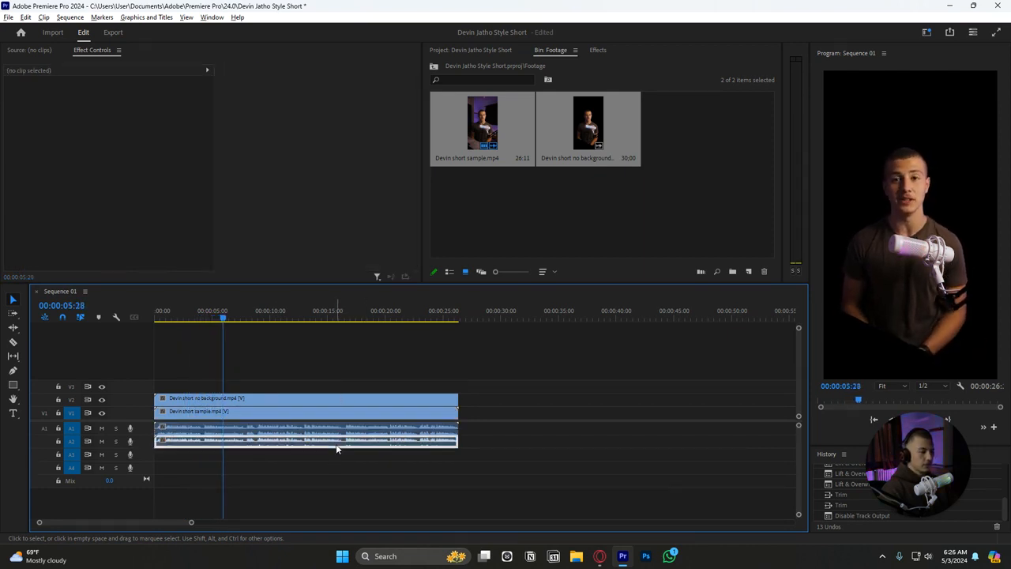
key("Delete")
left_click(259, 403)
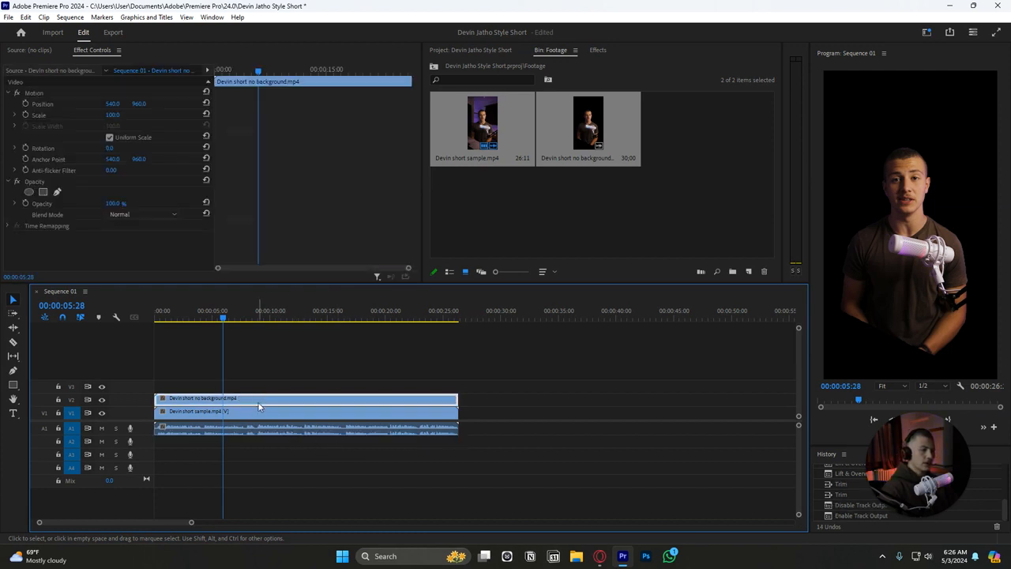
left_click(259, 411)
- Find the Luma Key effect and apply it to the no-background clip on V2
left_click(259, 406)
left_click(598, 50)
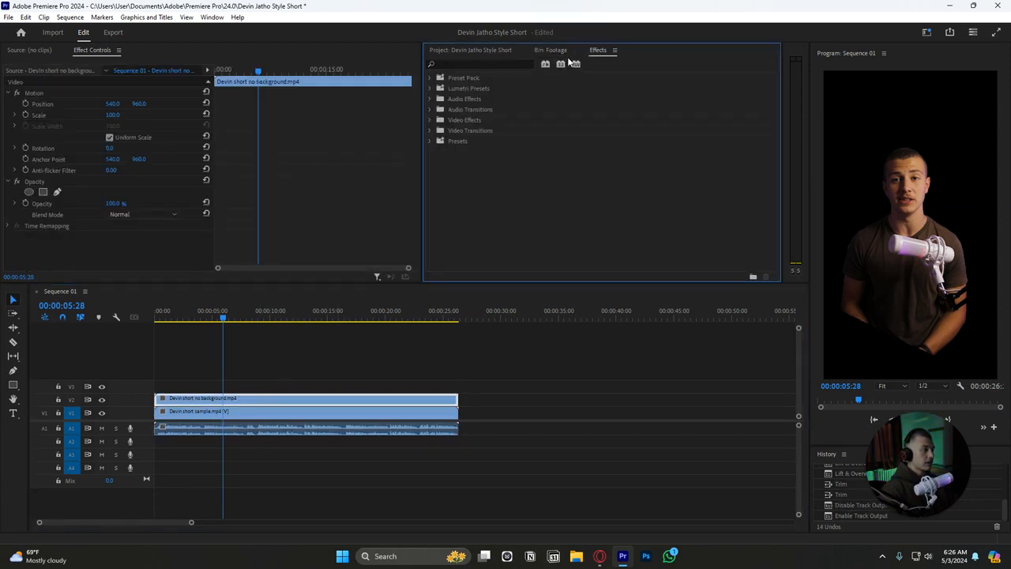
left_click(504, 63)
type("luma")
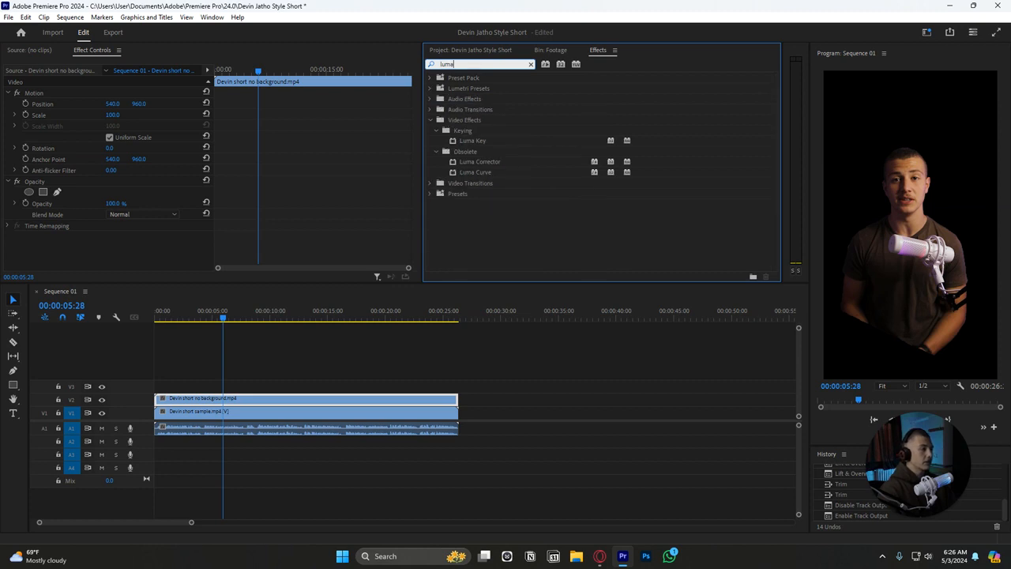
left_click_drag(486, 144, 332, 398)
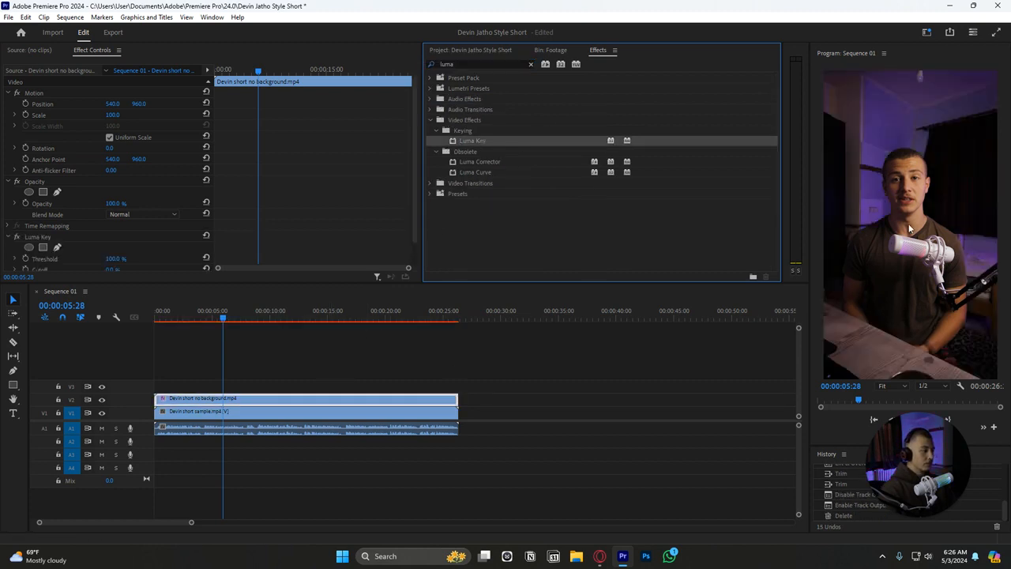
- Set the Luma Key threshold to 1% and check the result by playing the sequence from the start
scroll(385, 148, "down", 1)
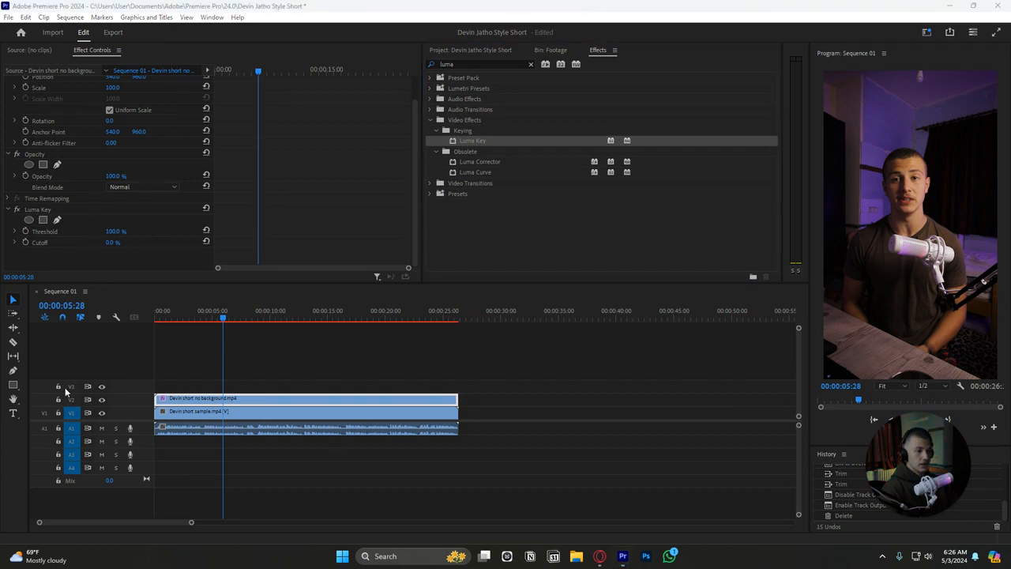
left_click(112, 232)
type("1")
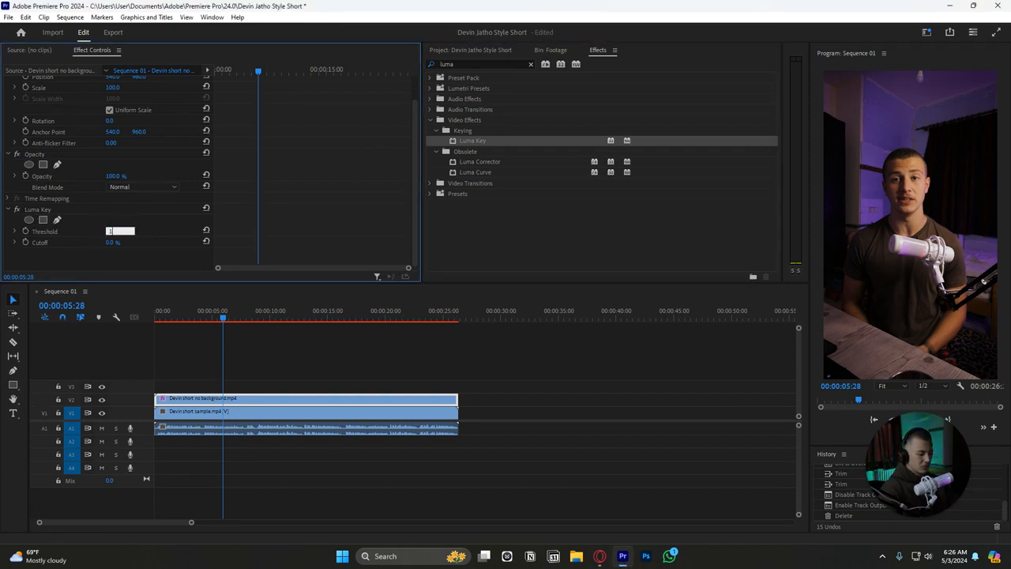
key("Return")
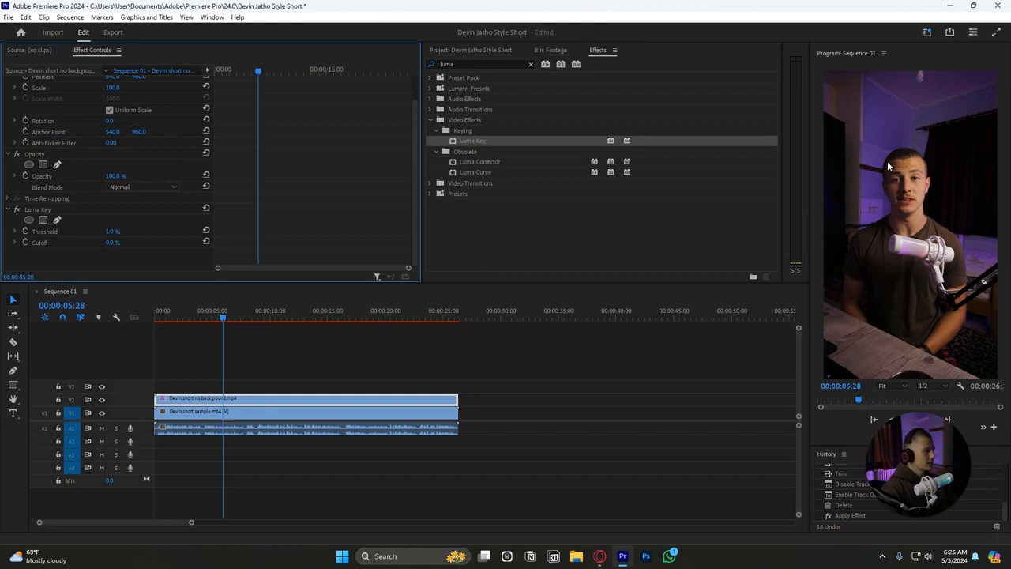
left_click(185, 343)
left_click(151, 317)
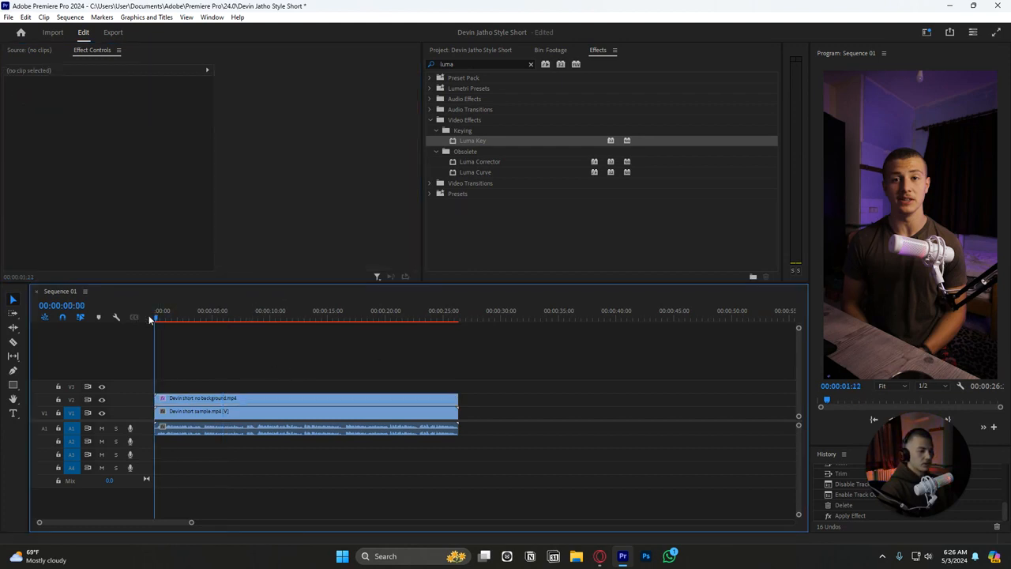
key("space")
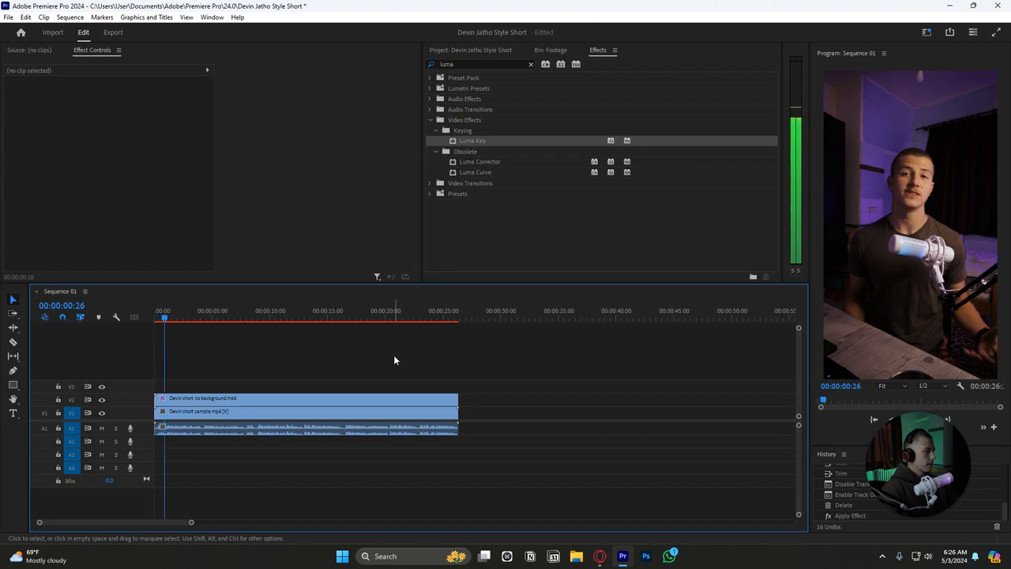
key("space")
- Try shifting the keyed no-background clip horizontally to position X 694 in playback, and undo the shift
left_click(366, 399)
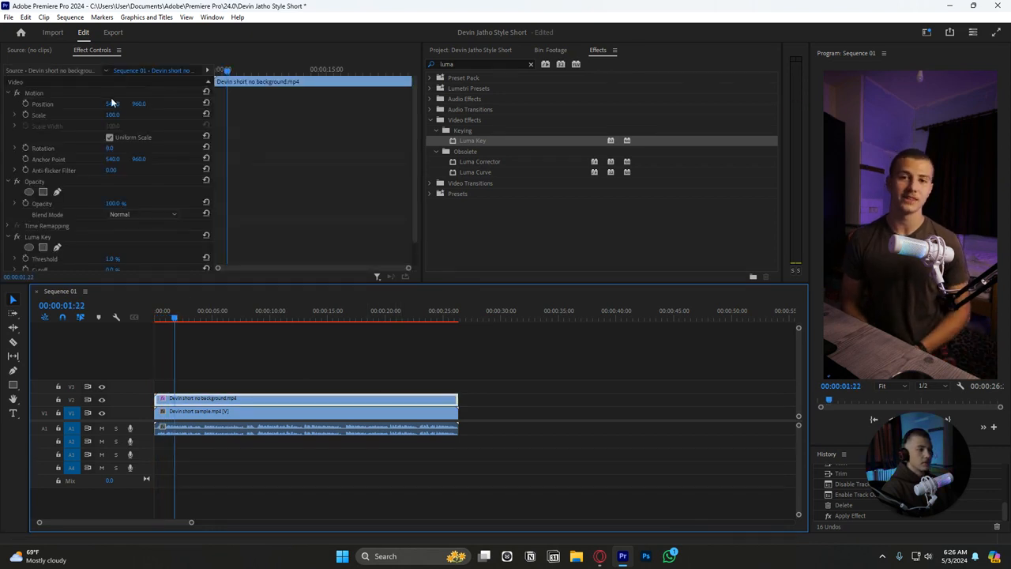
left_click_drag(112, 103, 194, 103)
key("space")
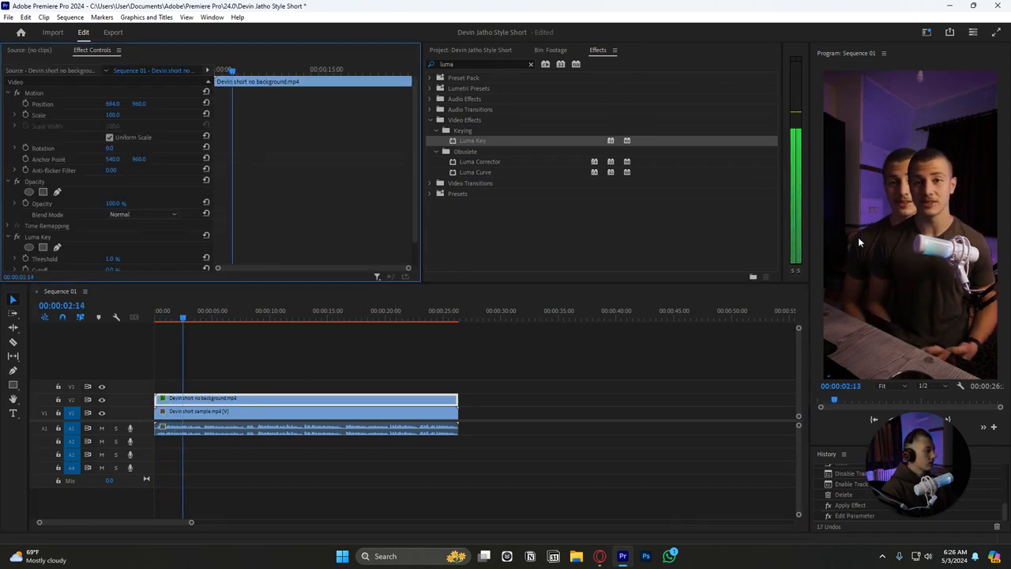
key("ctrl+z")
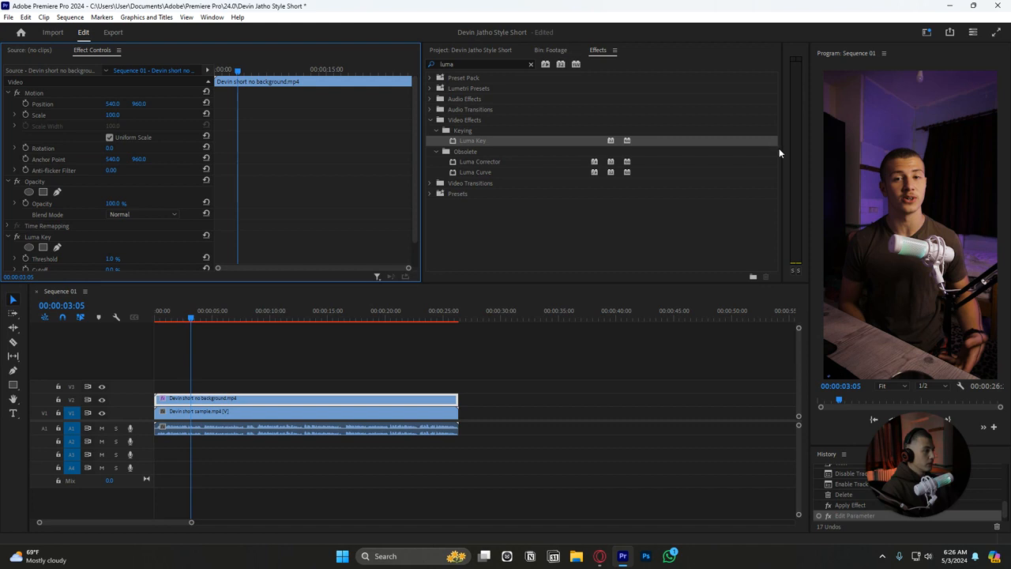
- Widen the audio meters and adjust the audio gain of the sequence's clips, checking the level in playback
left_click_drag(783, 150, 751, 149)
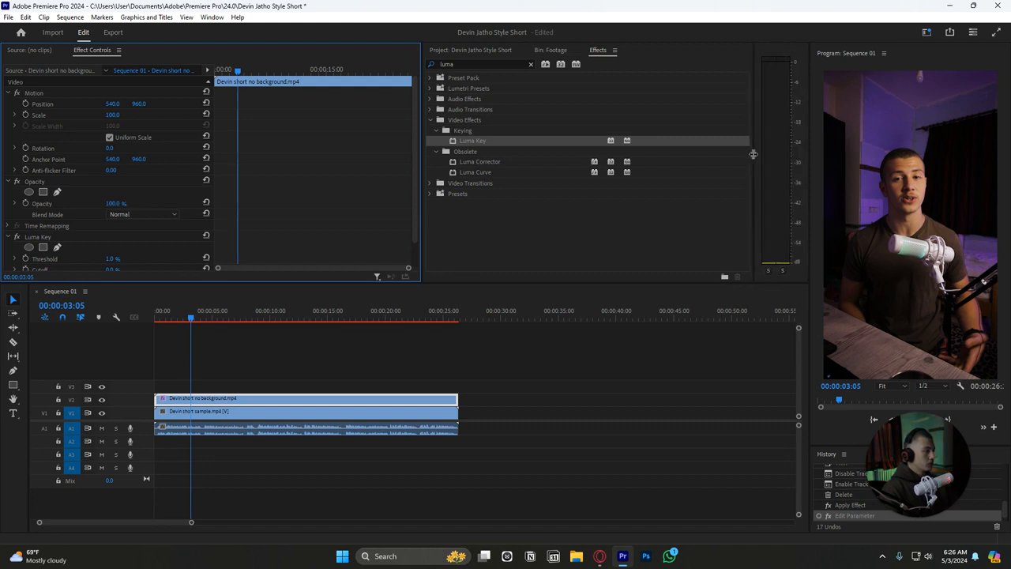
left_click(547, 388)
key("space")
key("space")
left_click_drag(495, 389, 423, 424)
key("g")
key("Return")
key("space")
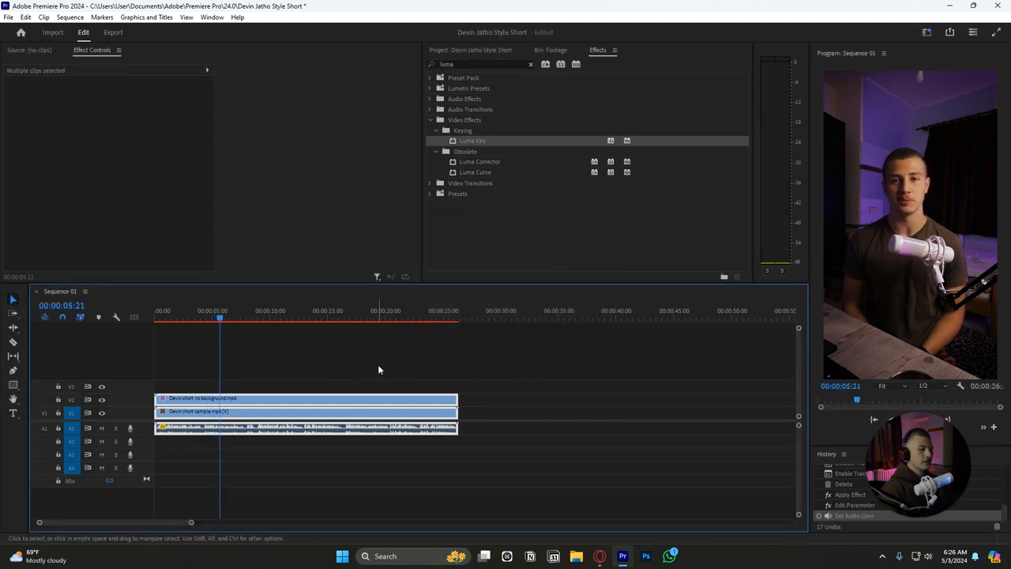
- Unlink the selected clips and select each video and audio clip individually to check that they are separate
left_click_drag(379, 369, 335, 415)
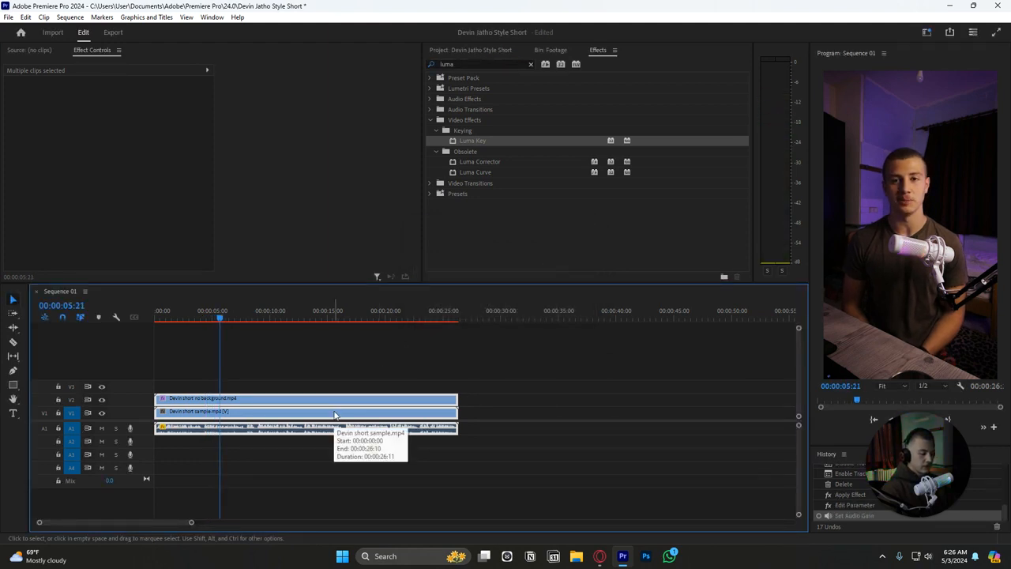
right_click(335, 415)
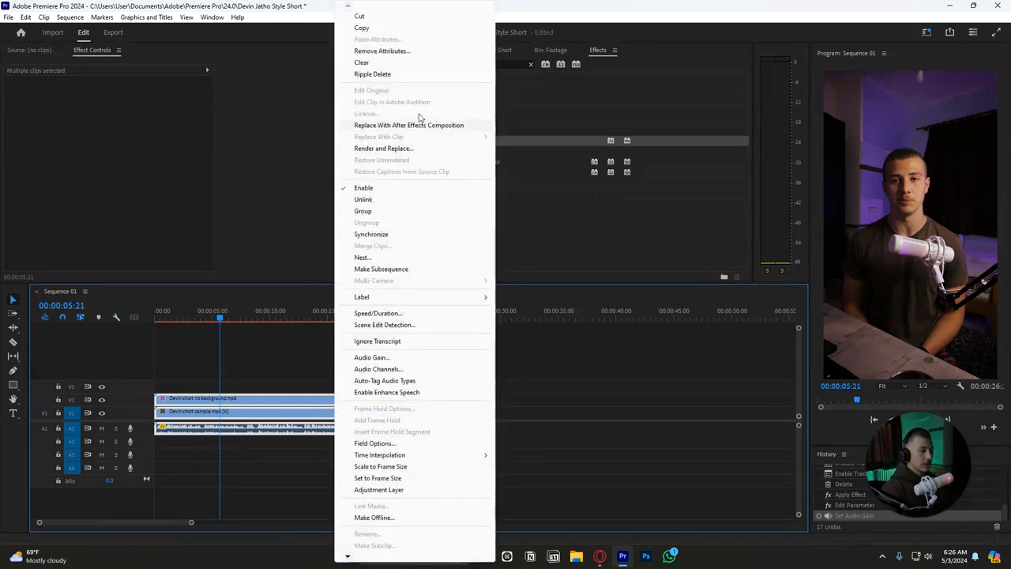
left_click(363, 200)
left_click(254, 383)
left_click(254, 402)
left_click(255, 415)
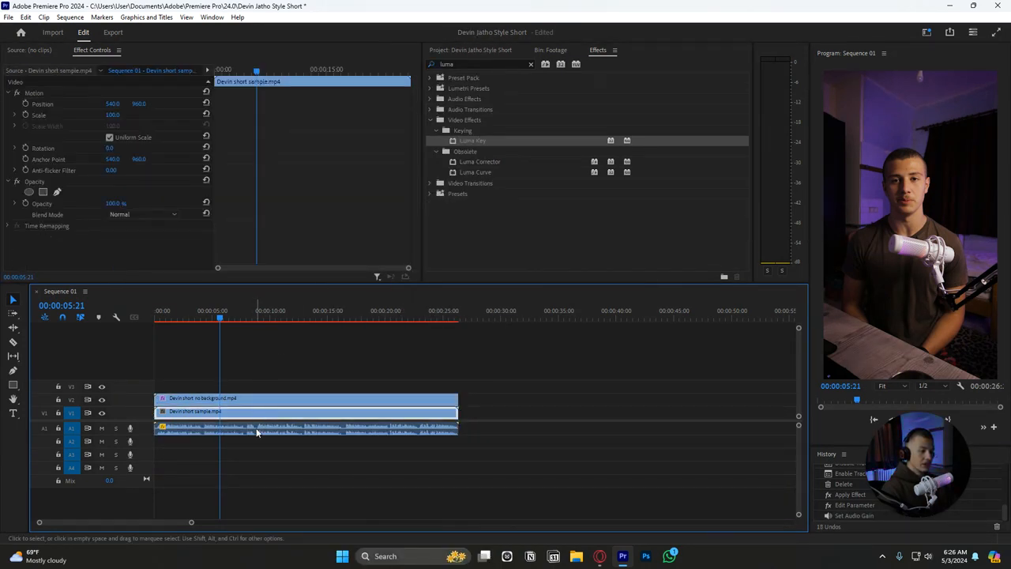
left_click(255, 430)
left_click(256, 416)
left_click(258, 402)
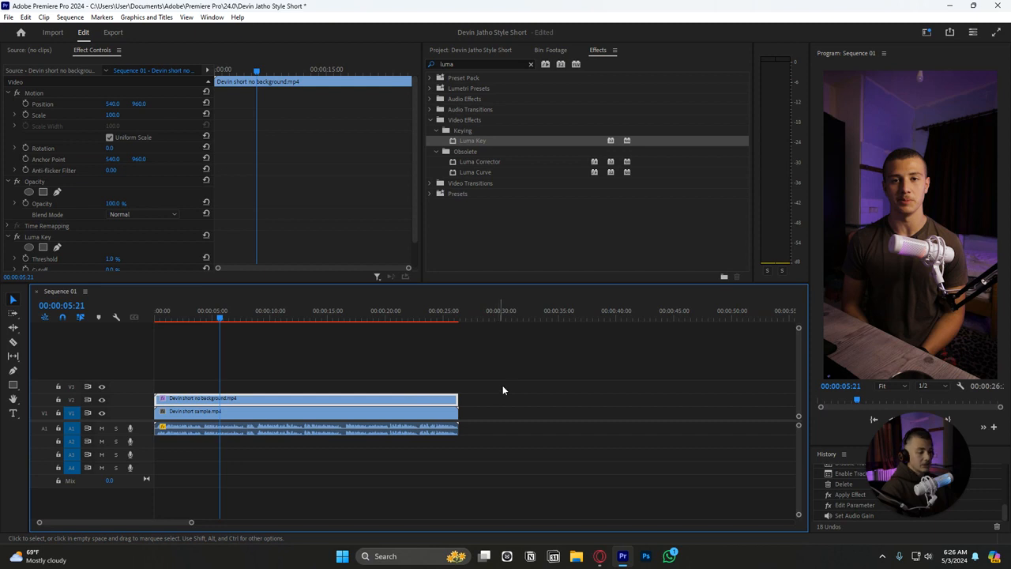
- Link both video clips on V1 and V2 with the audio on A1 as one unit
left_click_drag(571, 356, 311, 411)
right_click(310, 412)
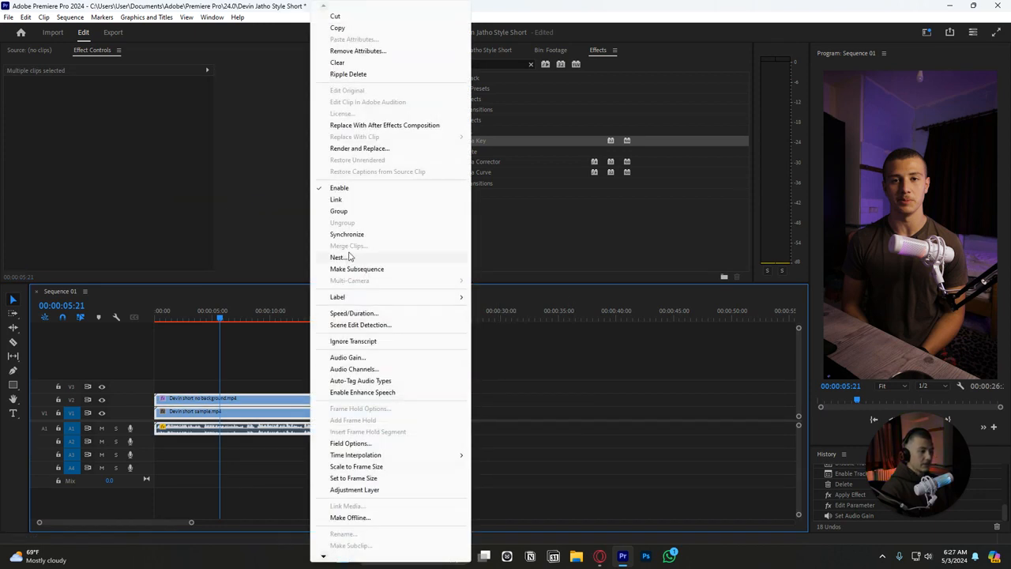
left_click(345, 199)
left_click(265, 368)
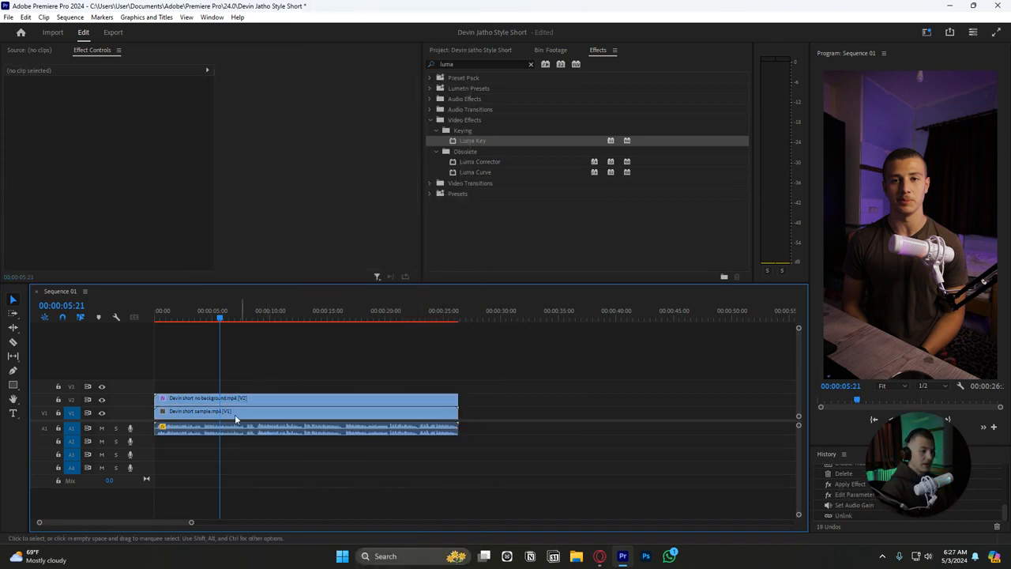
- Try moving the linked clips along the timeline to test the link, and undo the move
left_click_drag(237, 454, 242, 399)
left_click(248, 372)
scroll(238, 401, "up", 1)
scroll(238, 401, "up", 2)
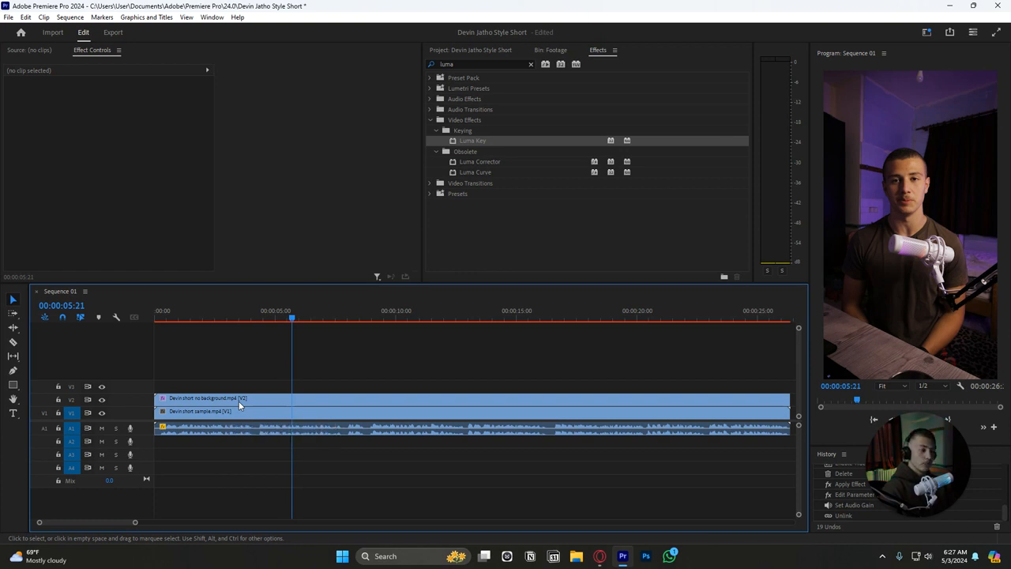
left_click_drag(229, 398, 384, 392)
key("ctrl+z")
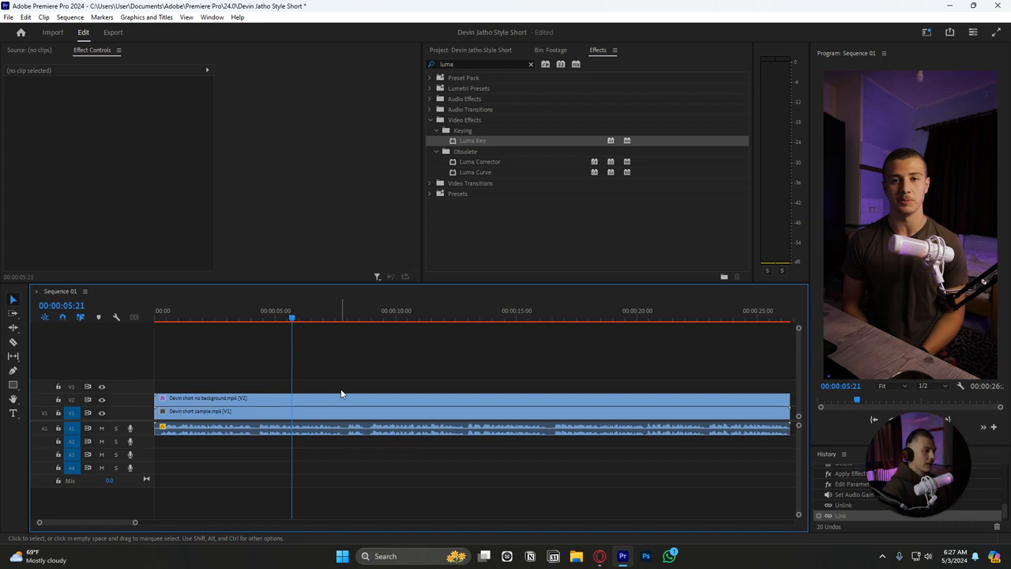
- Import the comment 'wallet' reference video from the course's Devin JaTho Style folder into the Footage bin
left_click(463, 50)
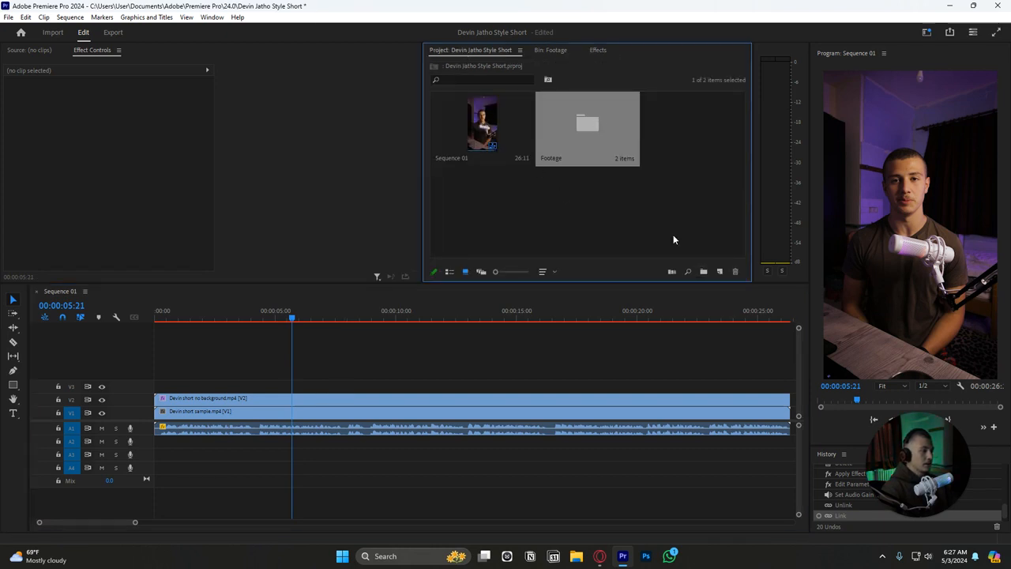
left_click(672, 162)
left_click(577, 557)
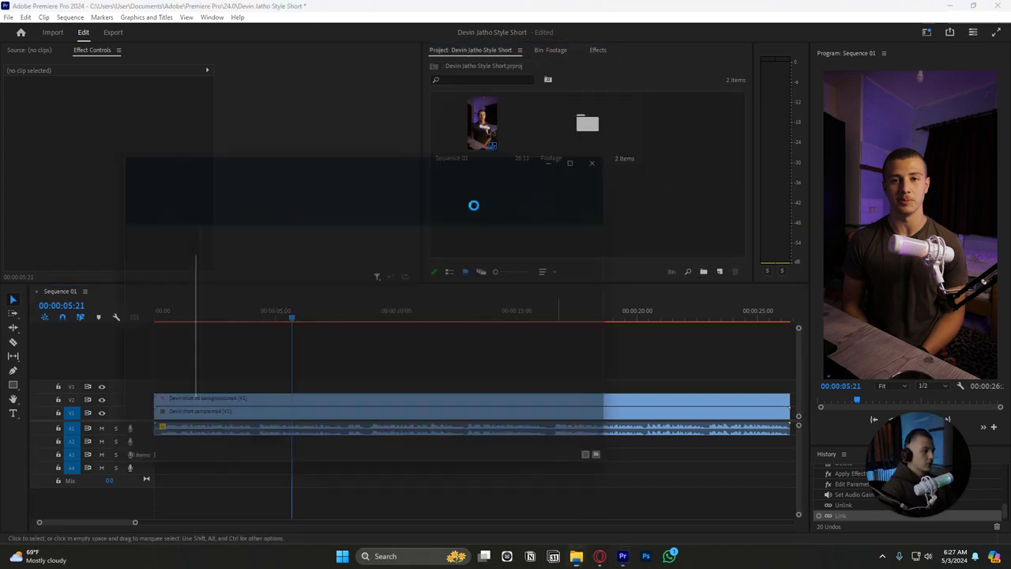
left_click(139, 261)
double_click(588, 122)
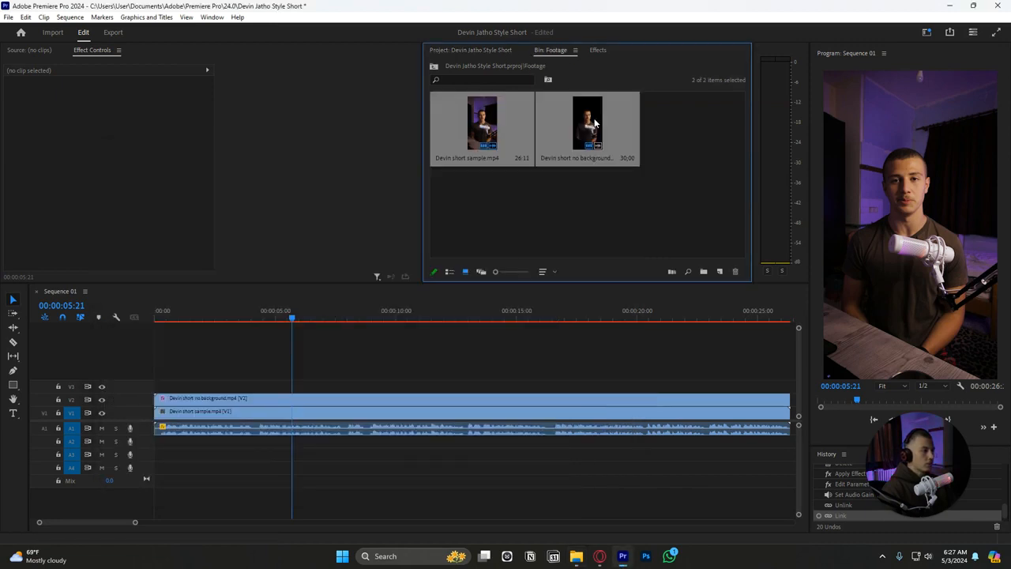
left_click(577, 556)
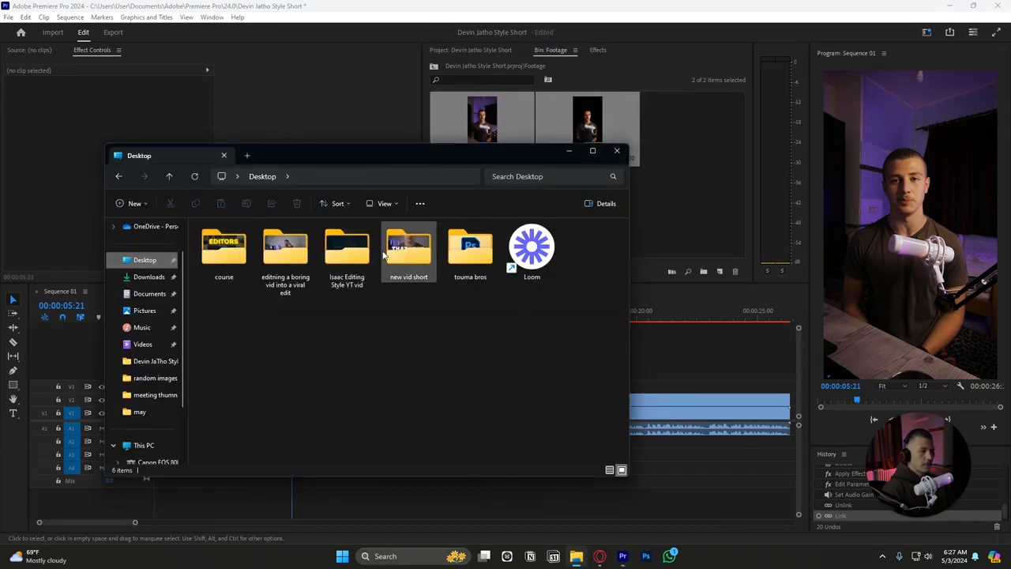
double_click(230, 249)
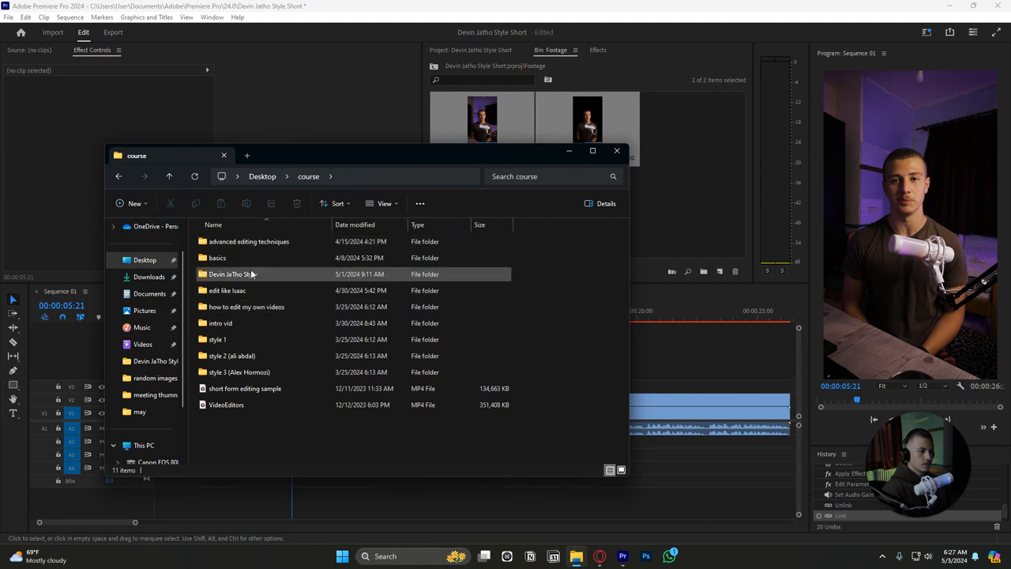
double_click(250, 275)
left_click(305, 253)
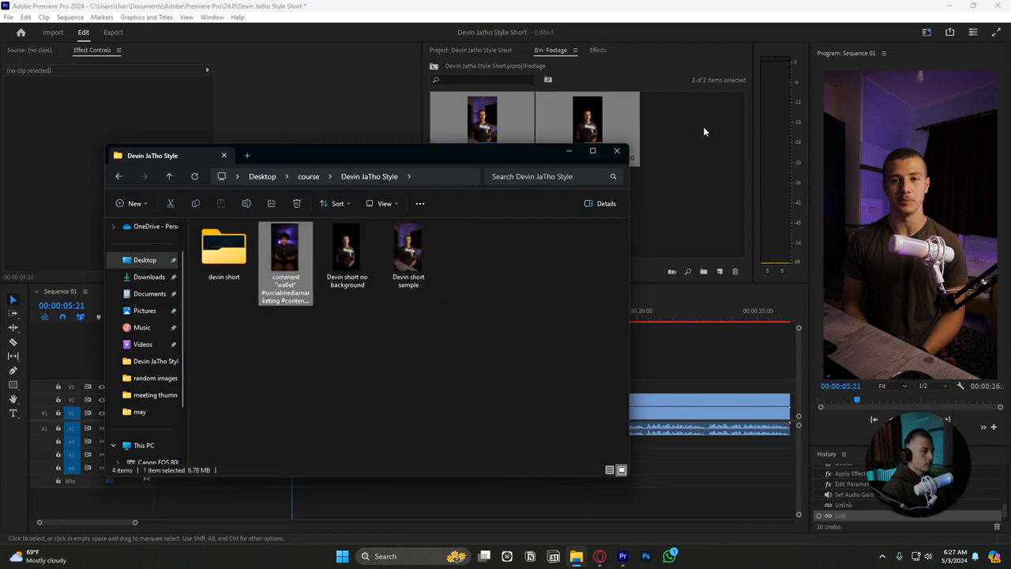
left_click_drag(703, 126, 703, 128)
left_click(618, 150)
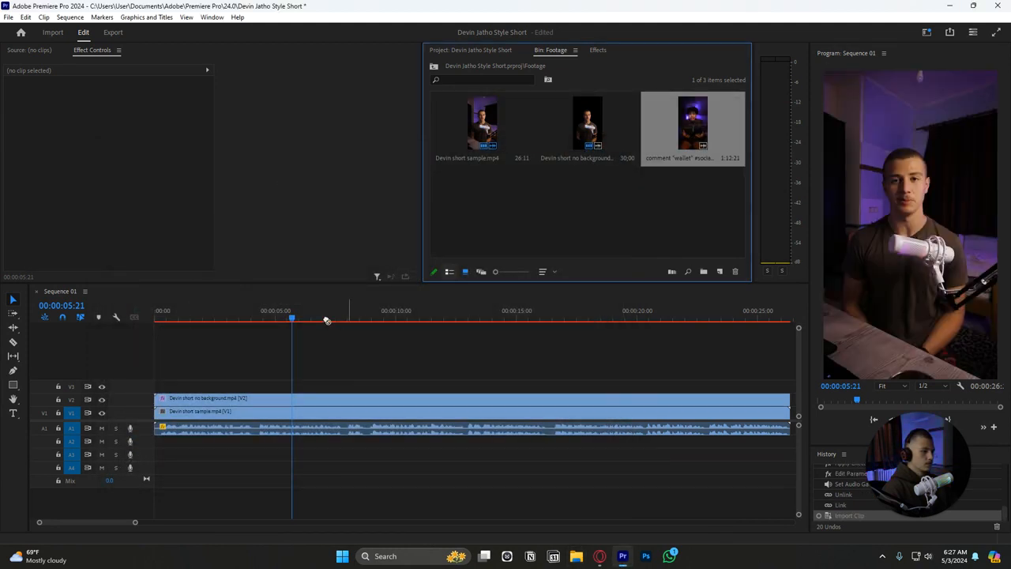
- Play the comment 'wallet' reference video from its beginning in an enlarged Source monitor to study its editing style
double_click(689, 122)
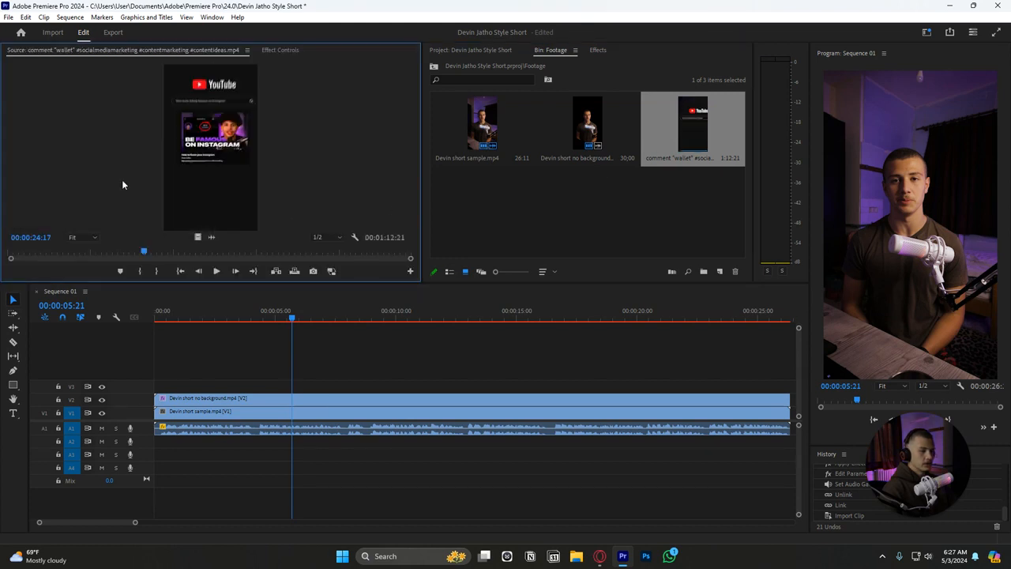
key("grave")
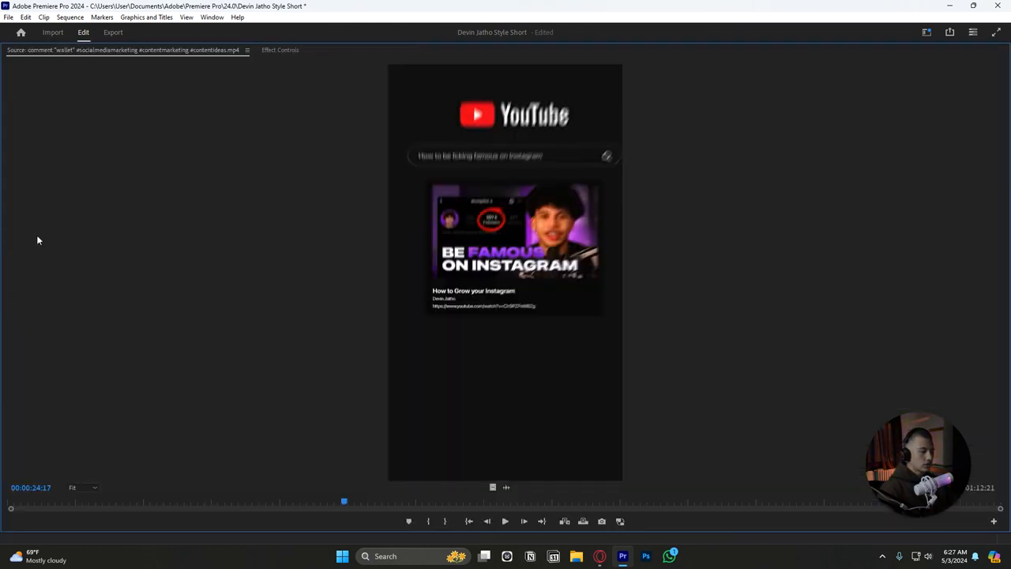
key("Home")
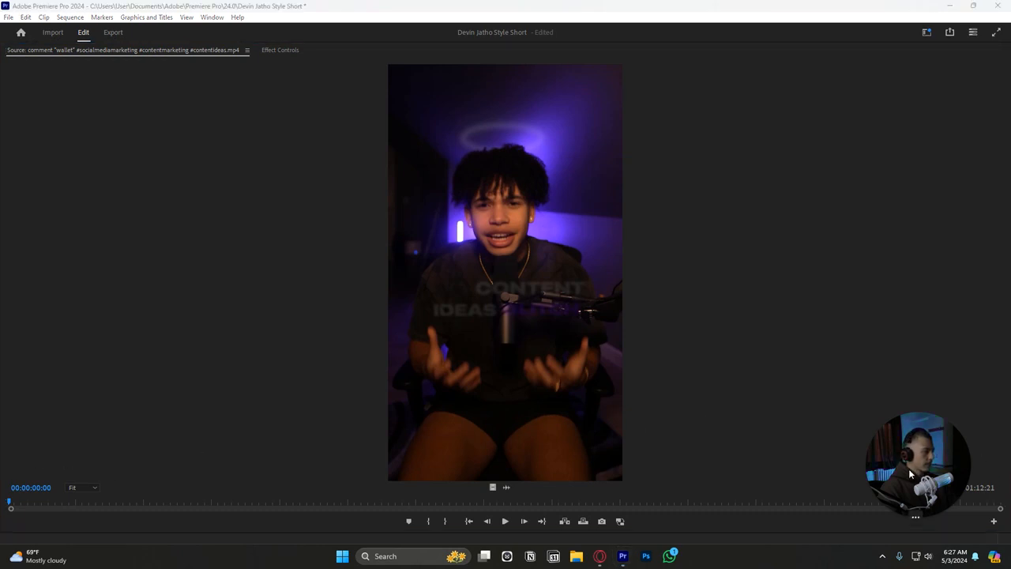
key("space")
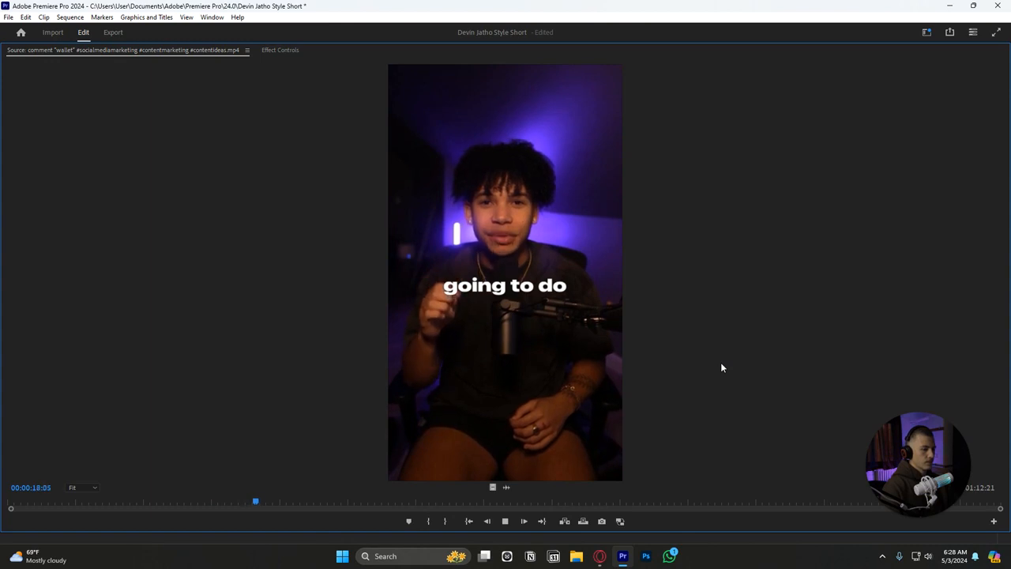
key("space")
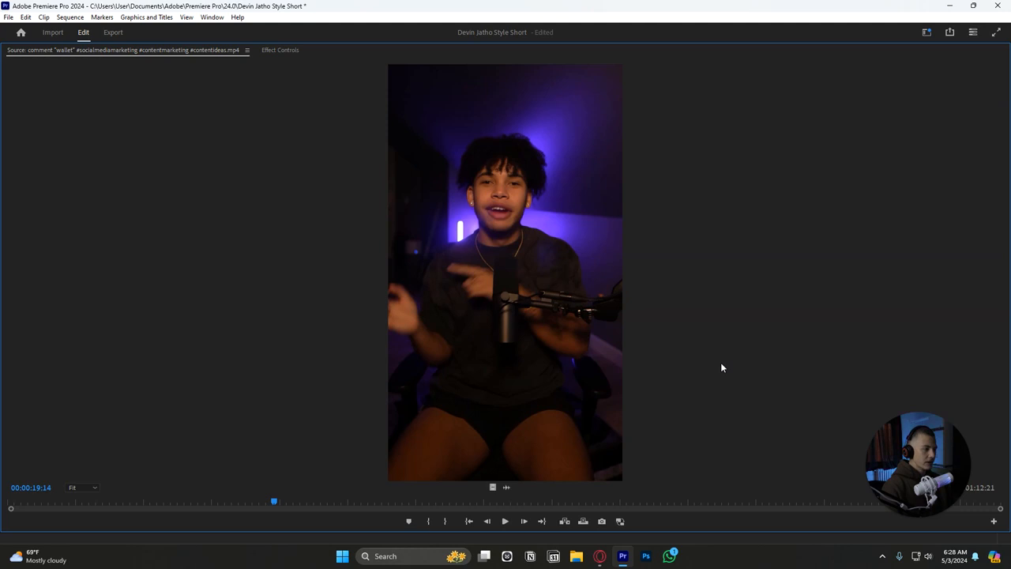
key("grave")
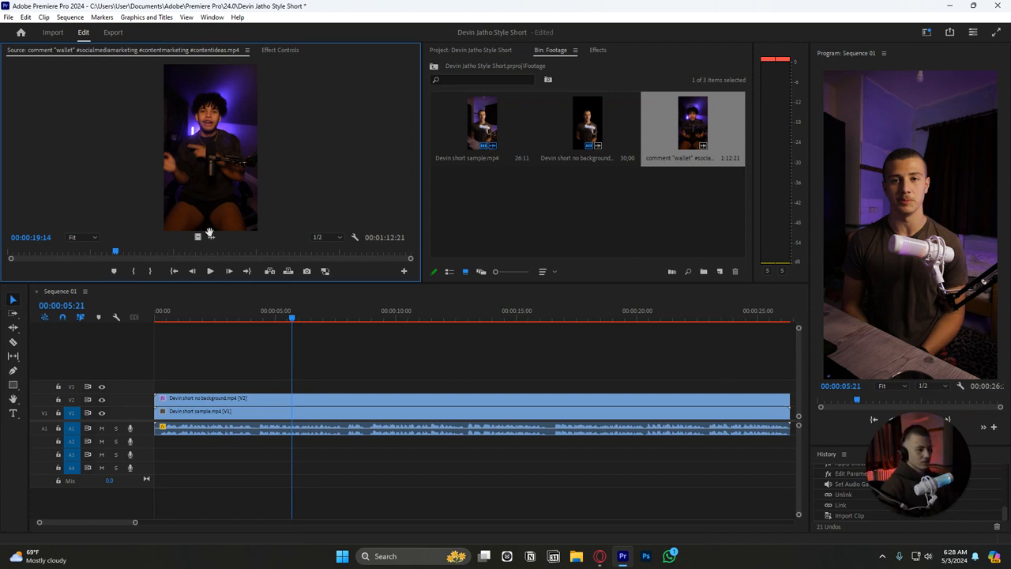
- Trim the beginning off the linked V1, V2 and A1 clips and slide them back to the start of the sequence
left_click_drag(164, 313, 141, 324)
scroll(302, 343, "up", 3)
scroll(224, 371, "up", 4)
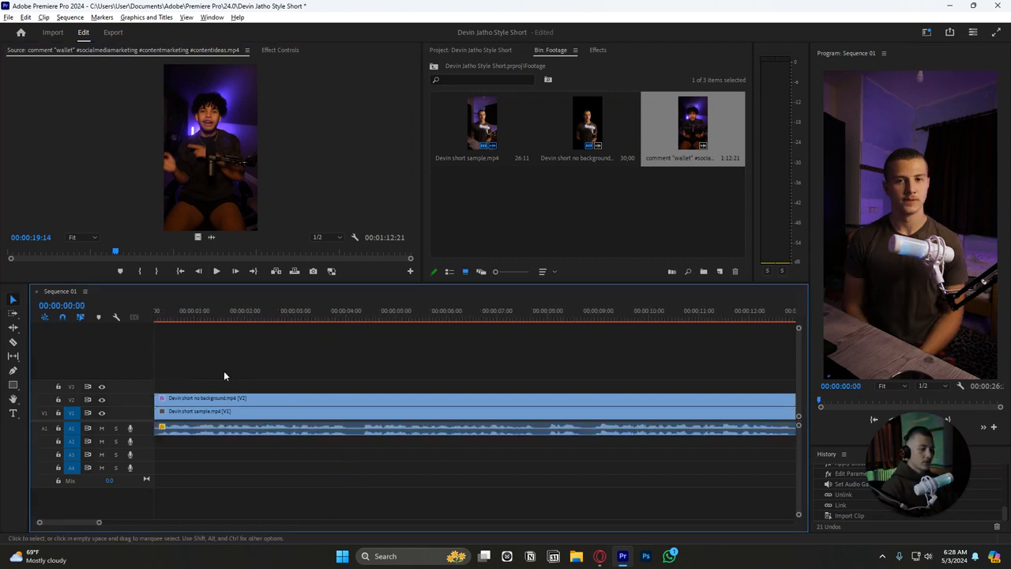
left_click_drag(158, 401, 185, 401)
left_click_drag(207, 411, 181, 400)
left_click(191, 388)
scroll(191, 389, "down", 1)
scroll(191, 390, "down", 1)
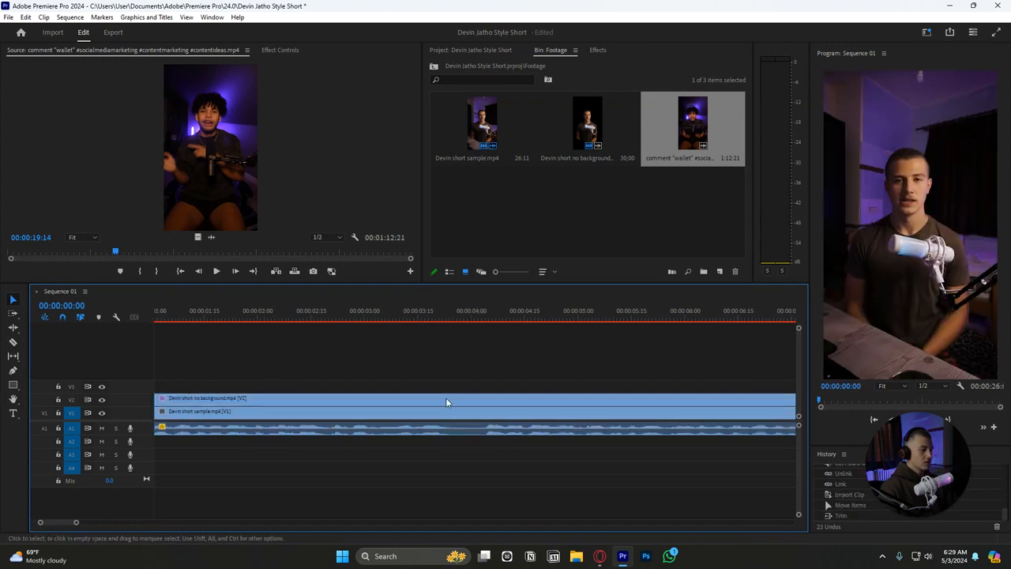
- Cut the pause around 00:00:04:00 out of the linked clips, close the gap, and play back across the edit
key("c")
left_click(487, 404)
left_click(456, 405)
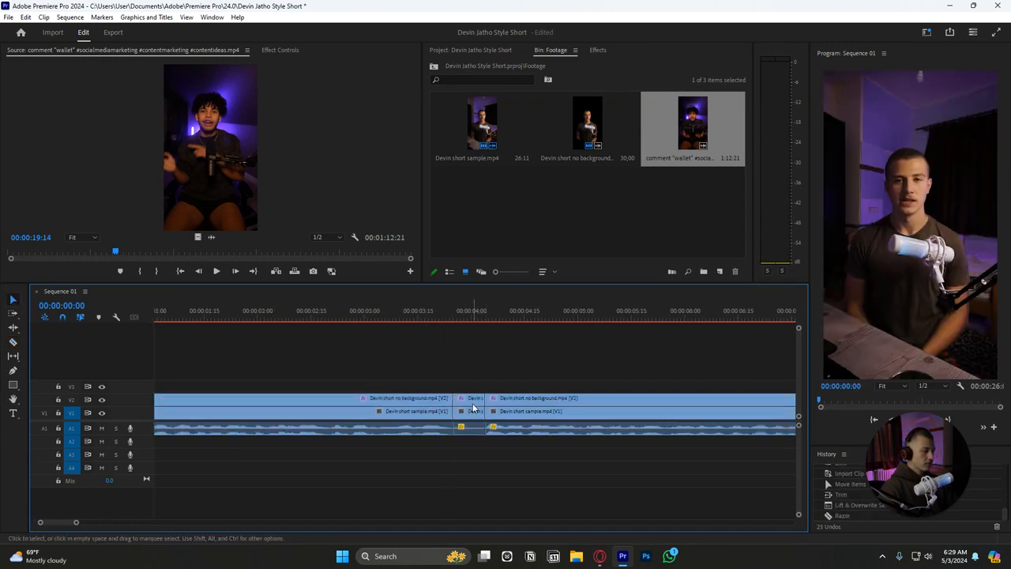
key("v")
left_click(472, 404)
key("Delete")
left_click(332, 312)
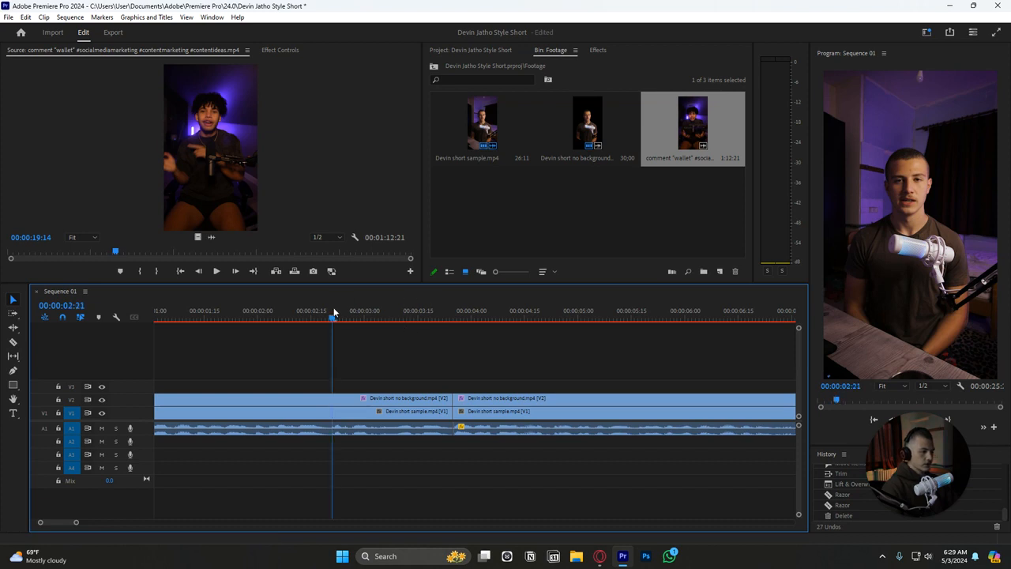
key("space")
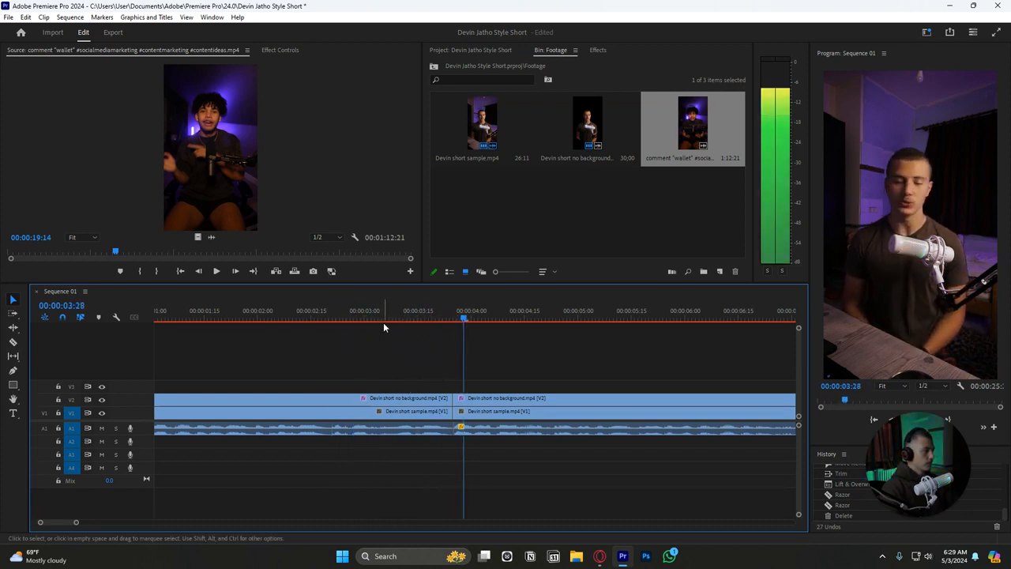
- Play on to the next pause, split the linked clips before 00:00:08:15, and slide the later section over the pause to 00:00:08:04 with snapping off
scroll(538, 381, "down", 1)
scroll(648, 395, "down", 6)
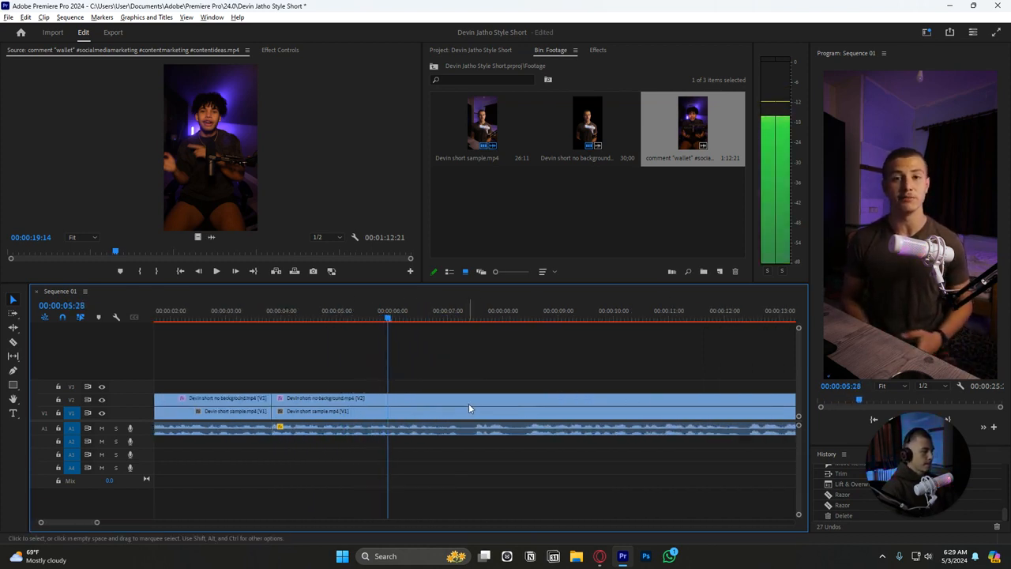
scroll(468, 403, "up", 6)
key("space")
key("c")
key("space")
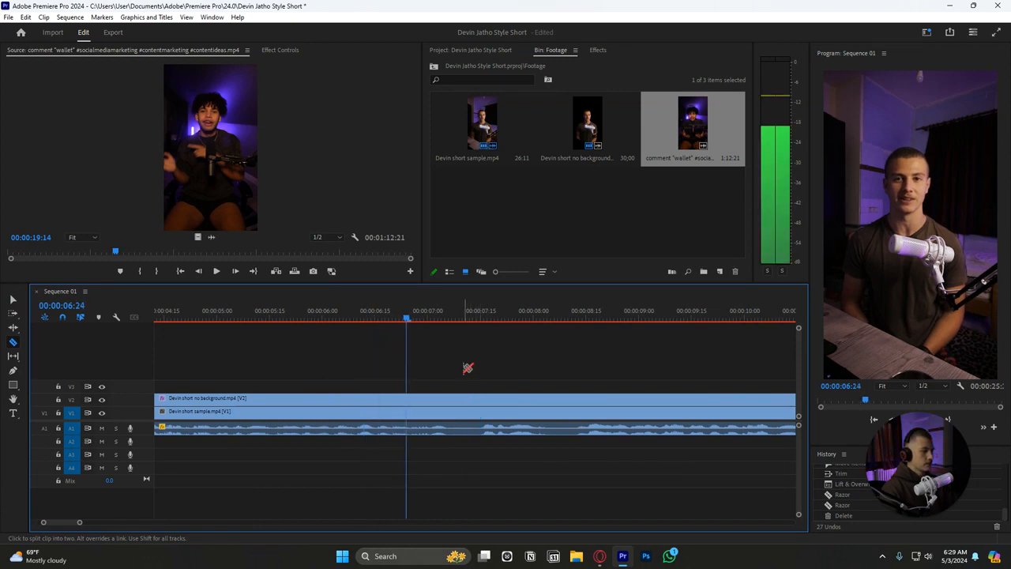
key("space")
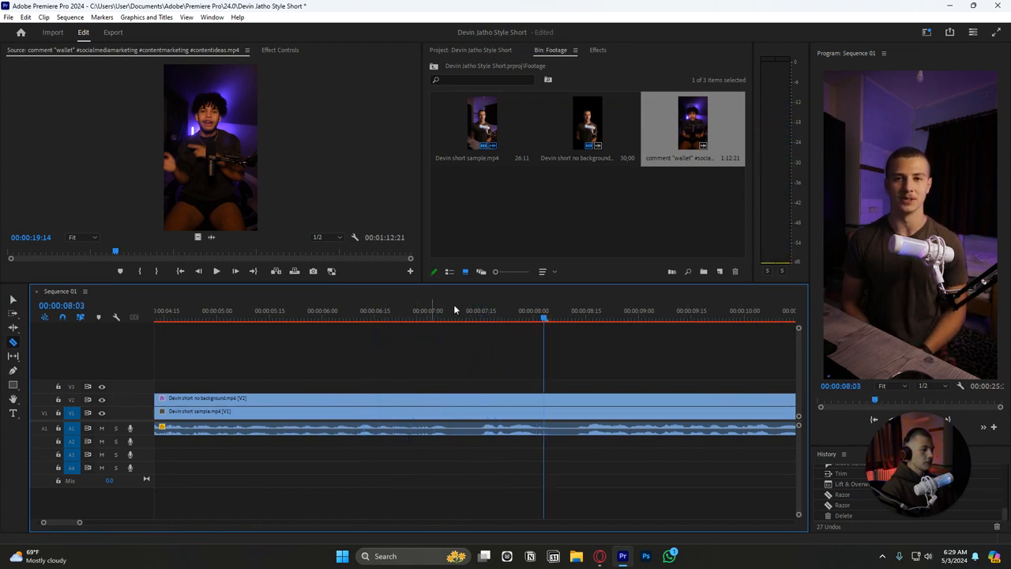
left_click(428, 310)
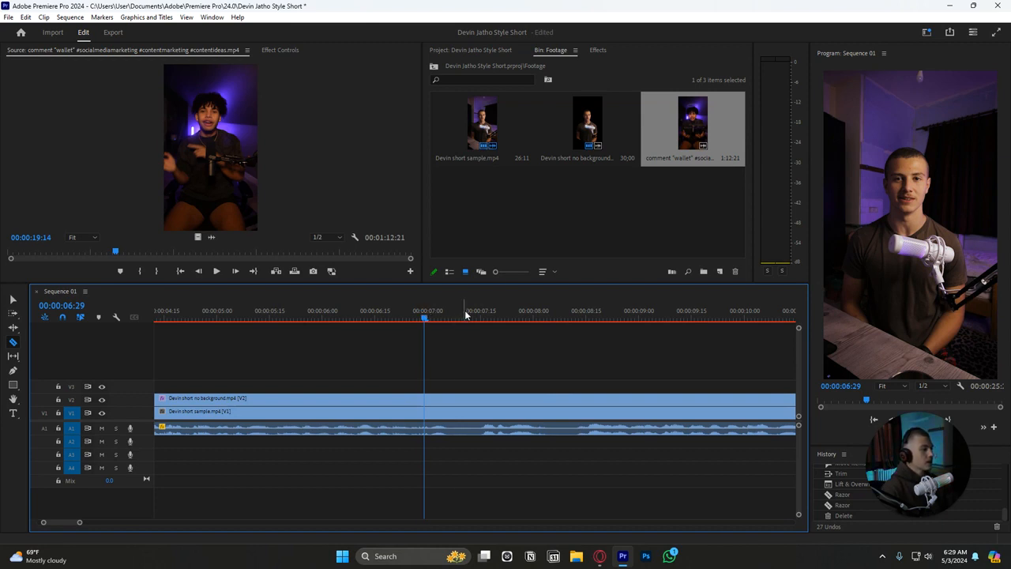
left_click(543, 312)
left_click(572, 398)
key("v")
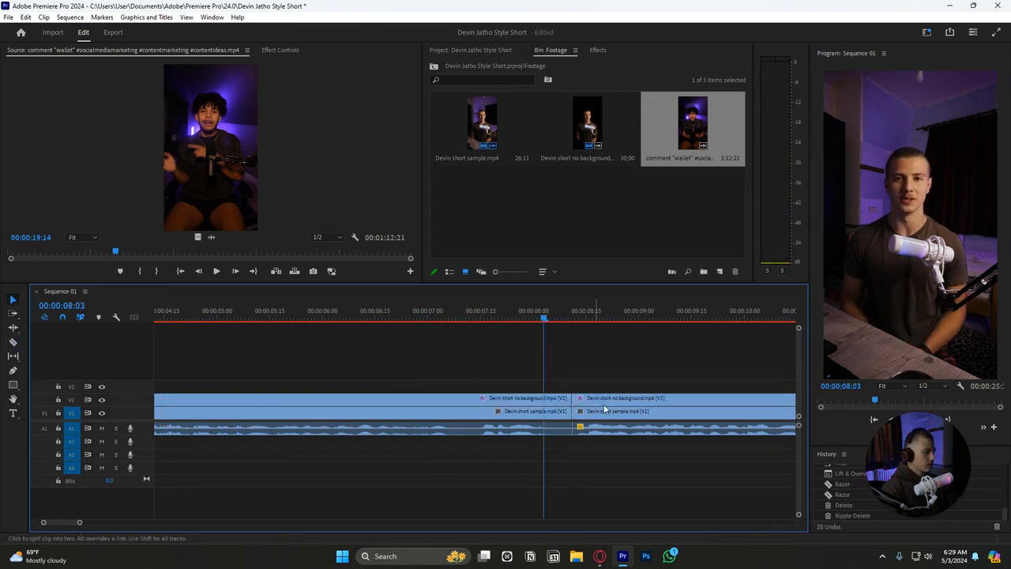
left_click_drag(614, 408, 591, 406)
key("s")
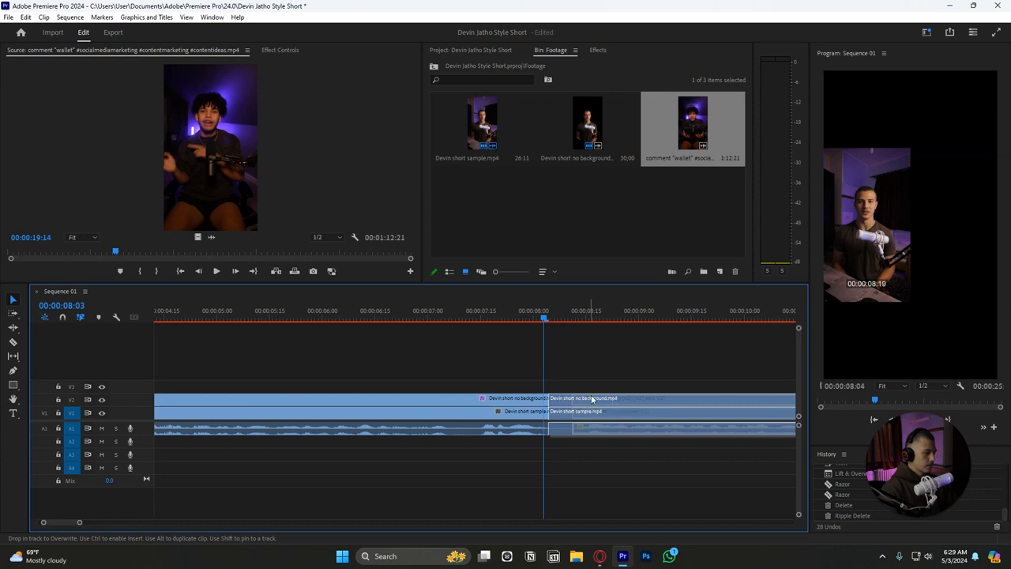
left_click(597, 377)
- Play the sequence from the second cut to about 00:00:11:26 to look for the next pause
key("space")
scroll(585, 381, "down", 4)
scroll(580, 392, "down", 2)
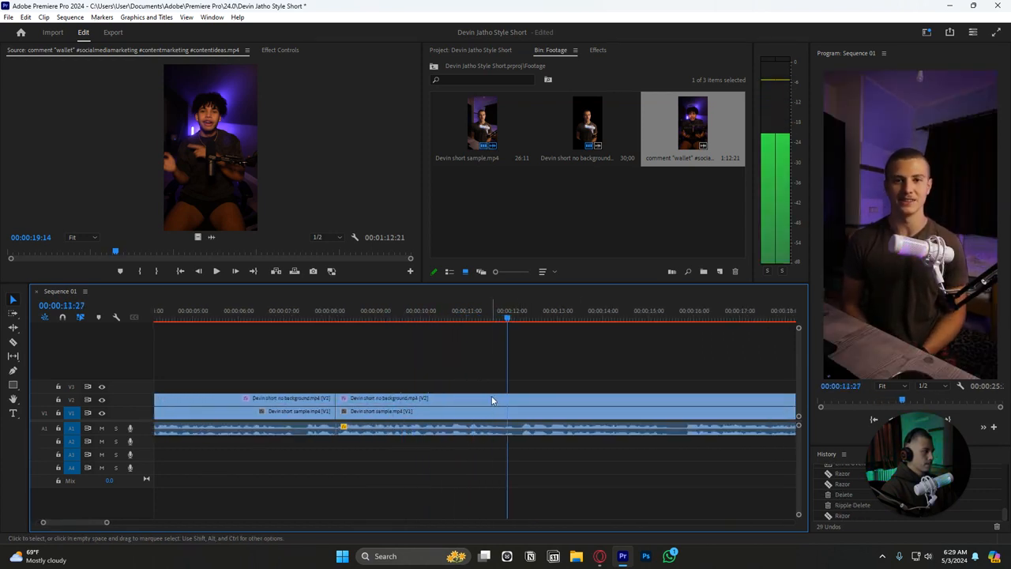
scroll(484, 403, "up", 3)
key("space")
left_click(522, 314)
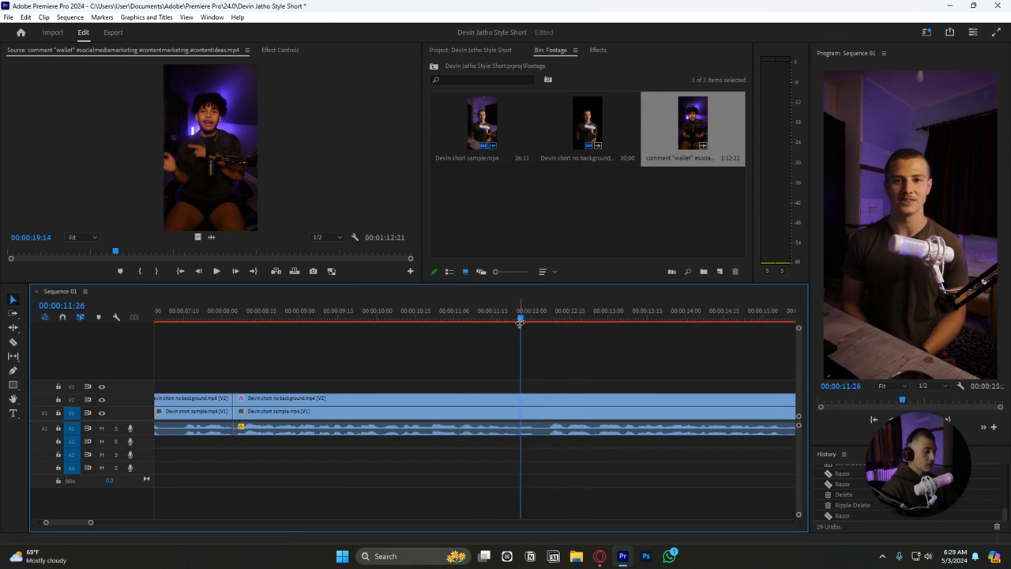
scroll(498, 369, "down", 5)
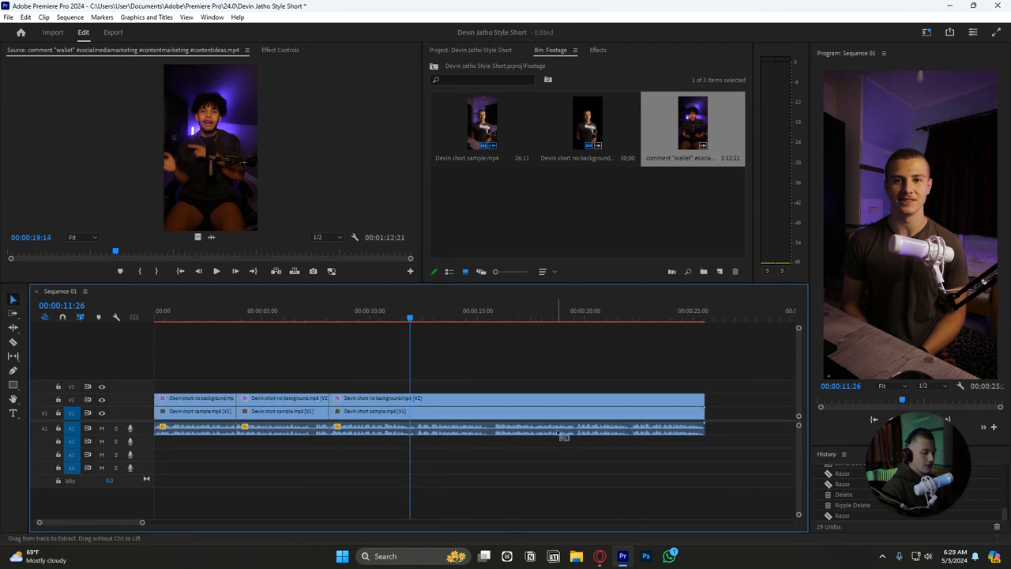
- Undo the razor cuts, deletions and clip move made at the two pauses
key("ctrl+z")
key("ctrl+z")
key("ctrl+z")
key("ctrl+z")
key("ctrl+z")
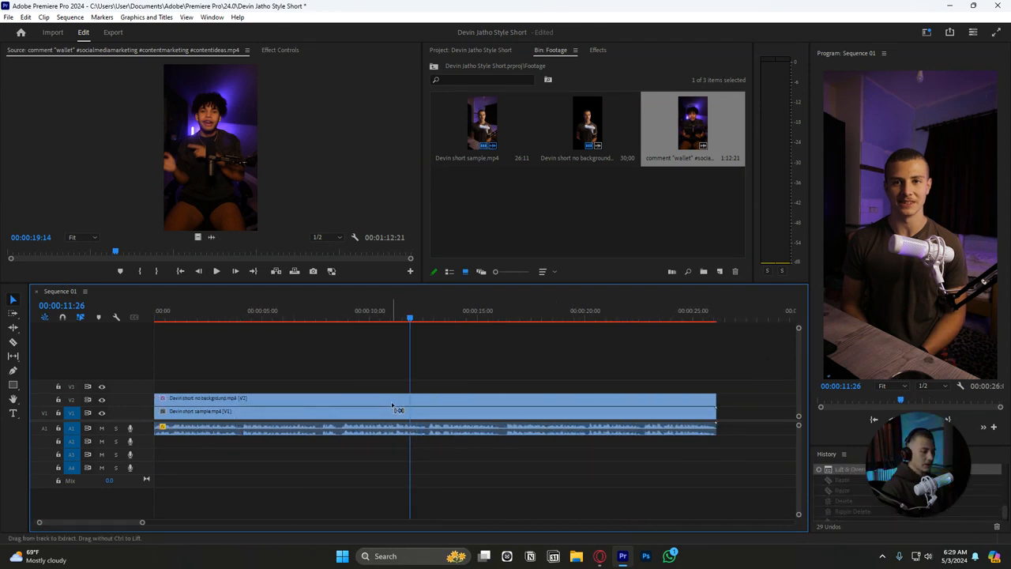
- Examine the speaker's lips and movement in the linked clips between 00:00:11:19 and 00:00:12:20
left_click_drag(225, 365, 276, 410)
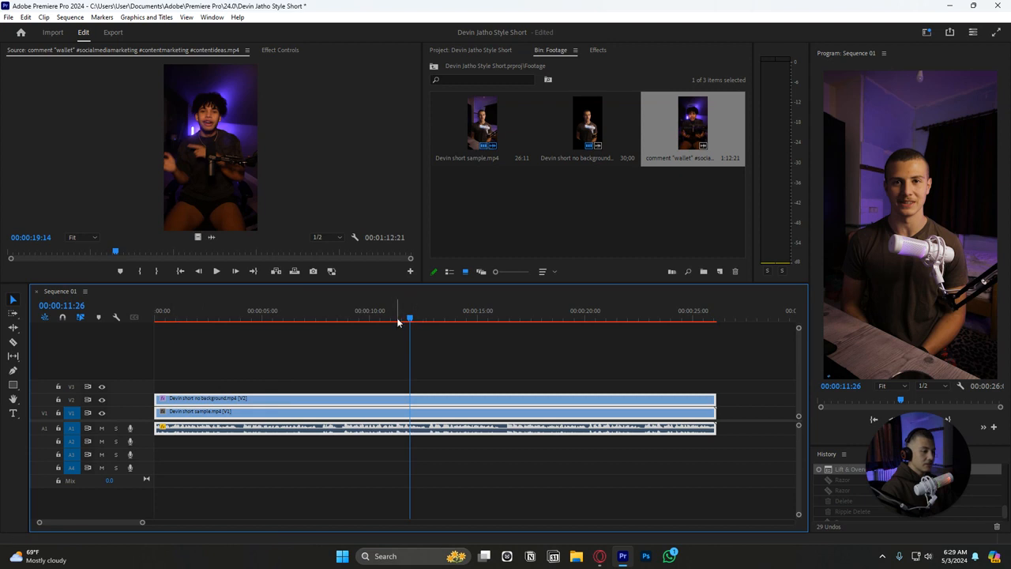
scroll(404, 355, "up", 5)
key("Left")
key("Left")
key("Left")
key("Left")
scroll(908, 250, "up", 11)
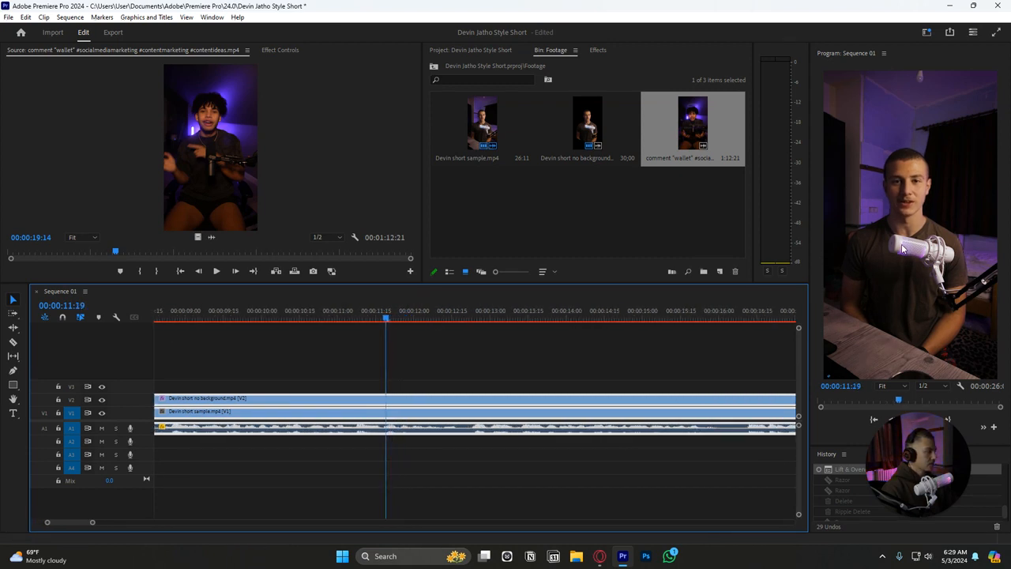
scroll(896, 244, "down", 14)
scroll(885, 241, "down", 20)
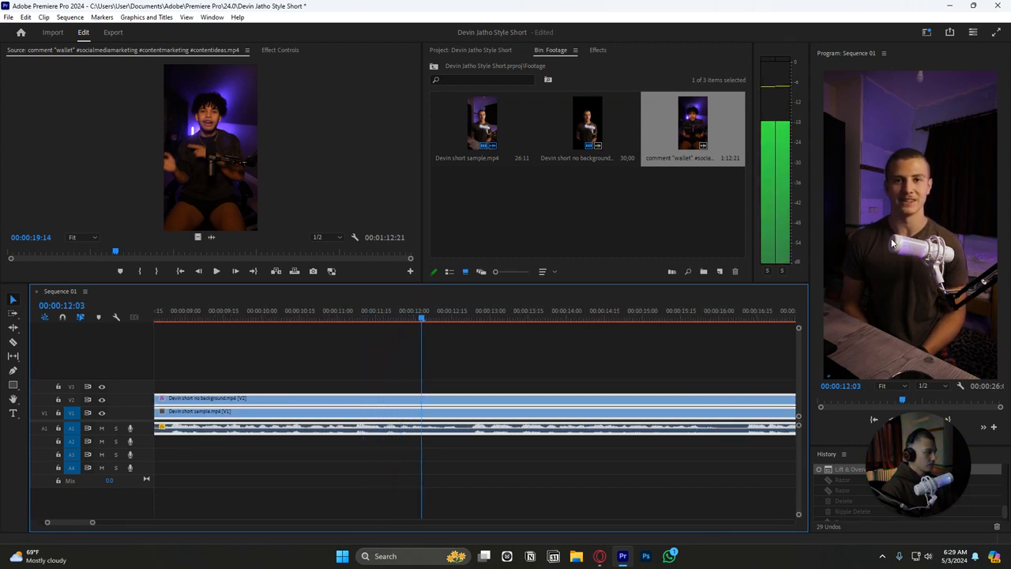
scroll(884, 237, "down", 3)
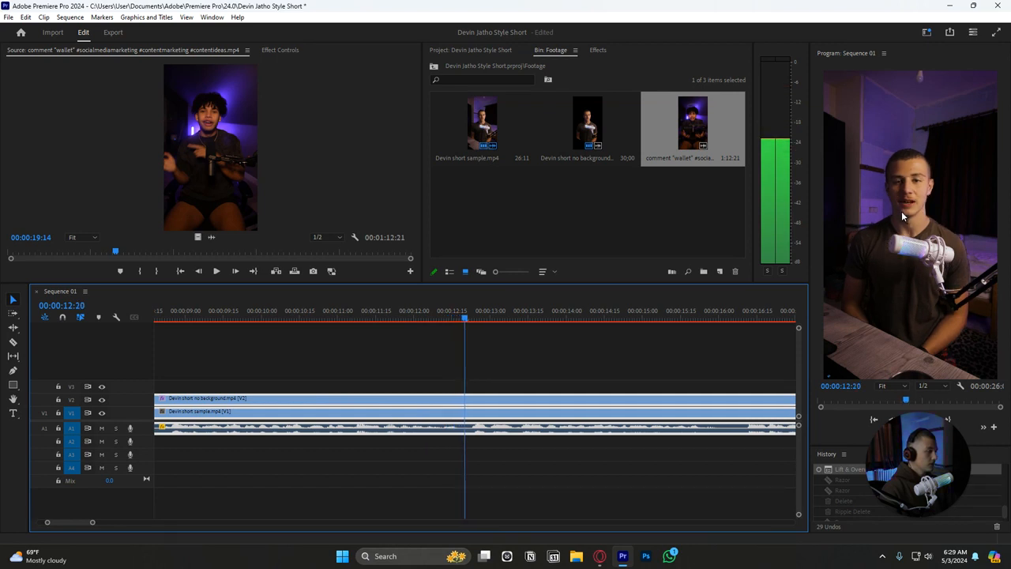
scroll(902, 211, "up", 1)
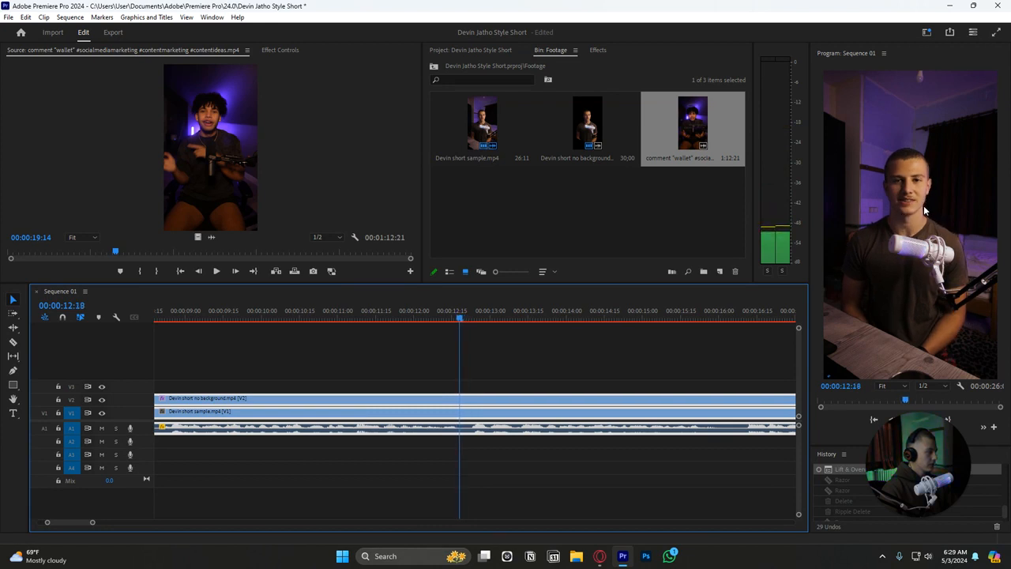
scroll(924, 205, "up", 1)
- Unlink the V1, V2 and A1 clips and select the Devin short no background clip alone
left_click(542, 371)
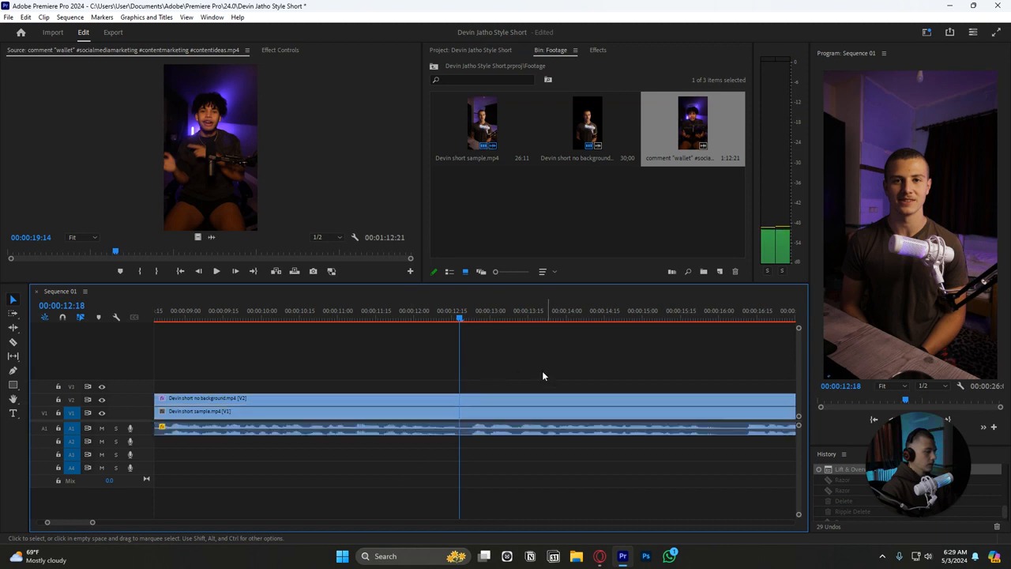
left_click(530, 400)
key("ctrl+l")
left_click(507, 373)
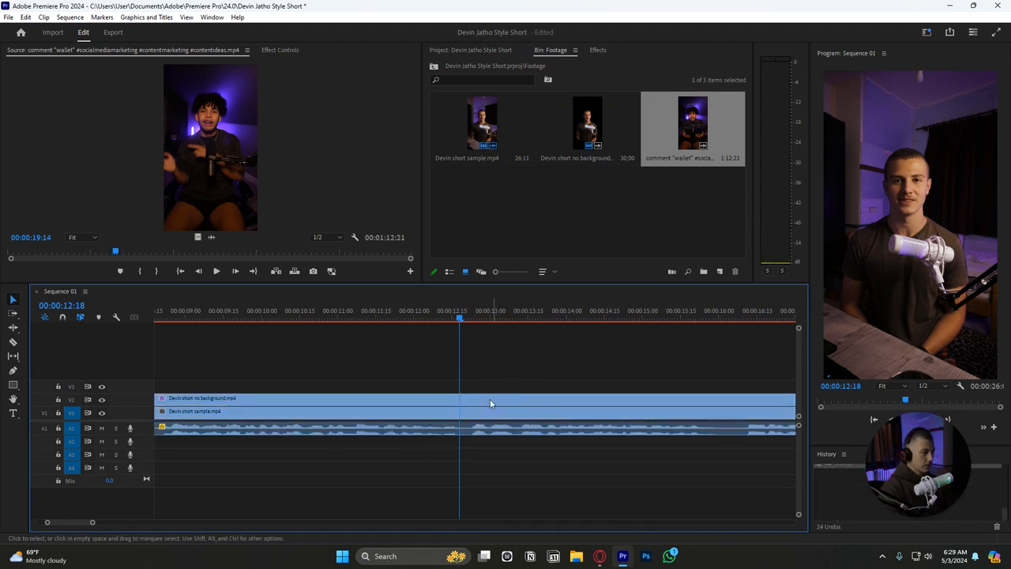
left_click(488, 400)
- Examine the speaker and microphone frame by frame and in playback between 00:00:12:11 and 00:00:12:28
scroll(467, 406, "up", 5)
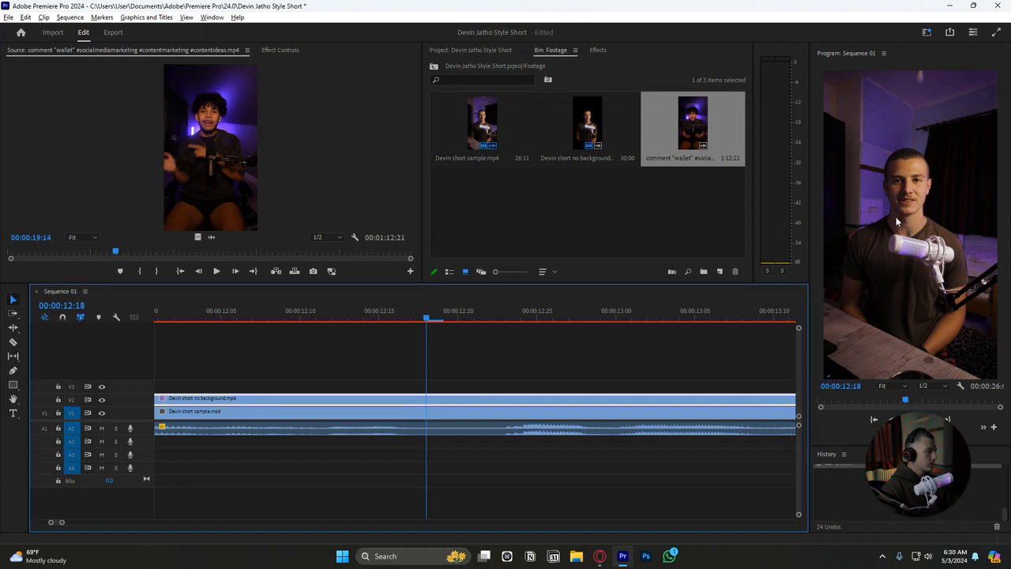
left_click(591, 364)
key("Right")
key("Left")
key("Left")
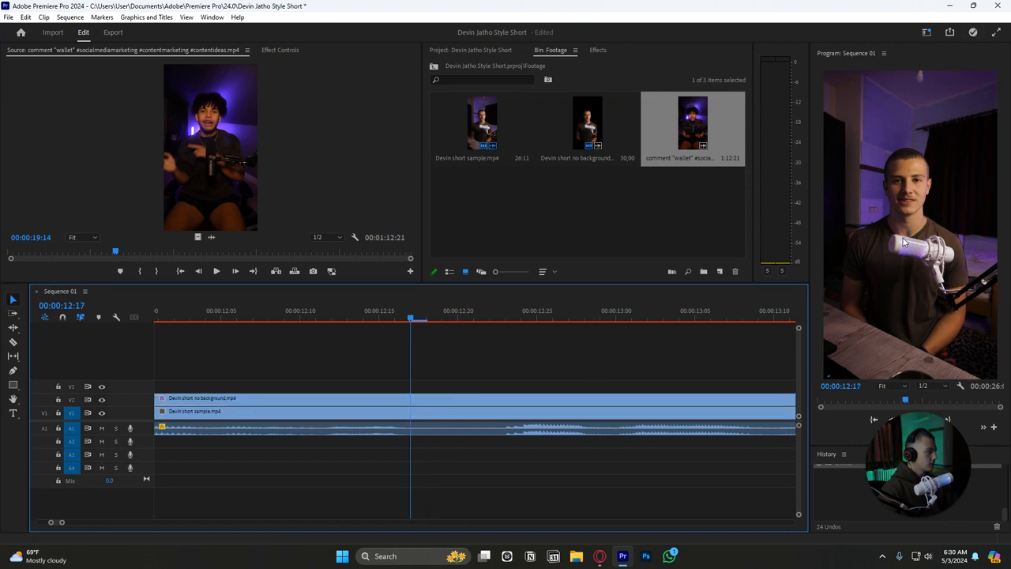
left_click(905, 253)
key("Right")
key("Right")
key("Right")
key("Right")
key("Right")
key("Right")
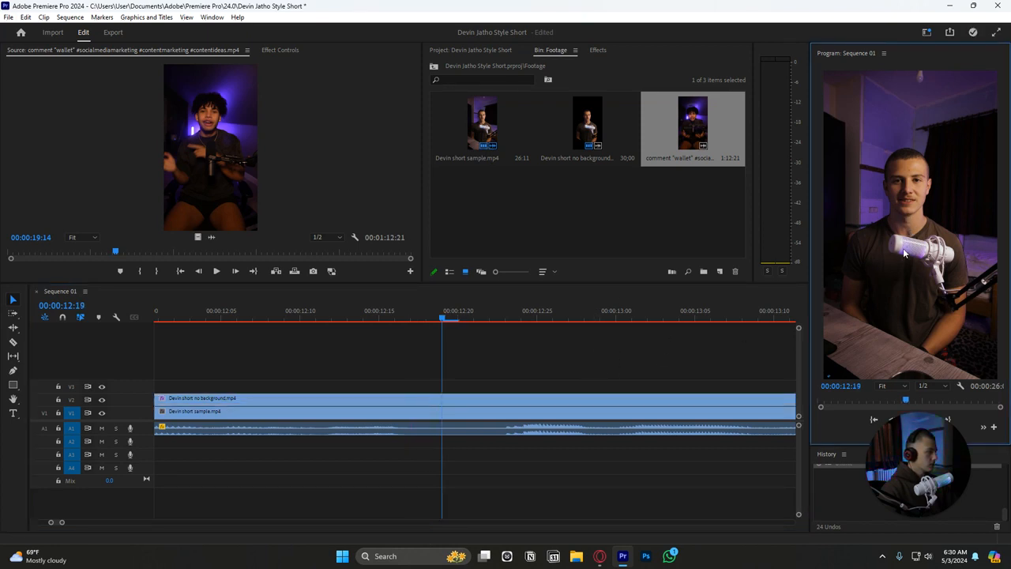
left_click(551, 380)
left_click(324, 313)
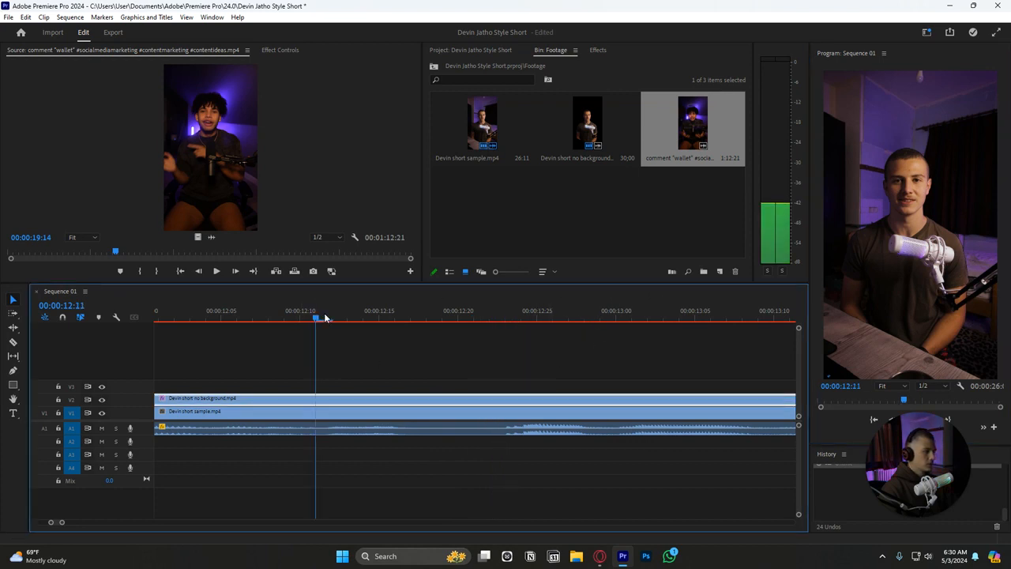
key("space")
left_click(391, 311)
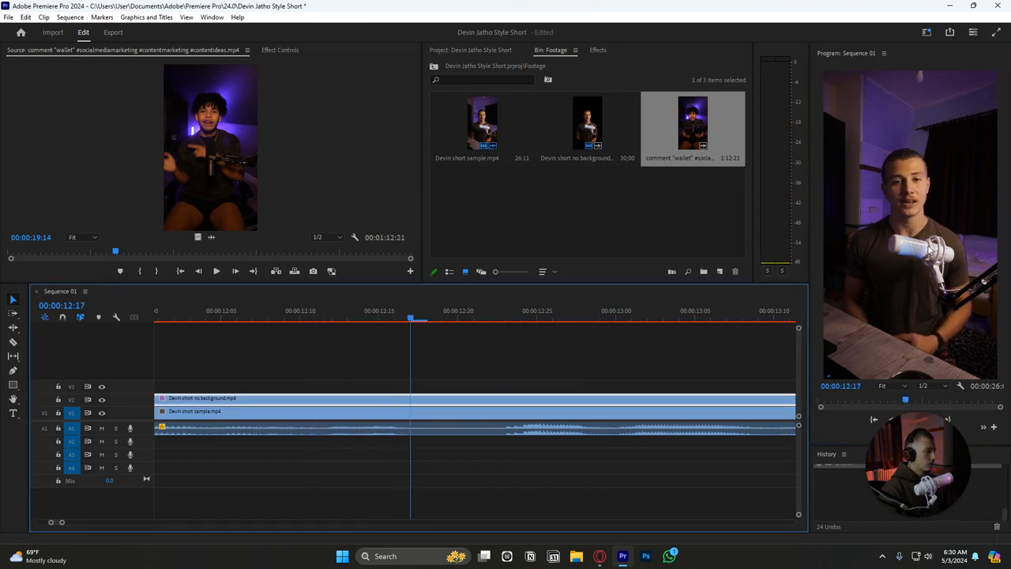
key("space")
key("space")
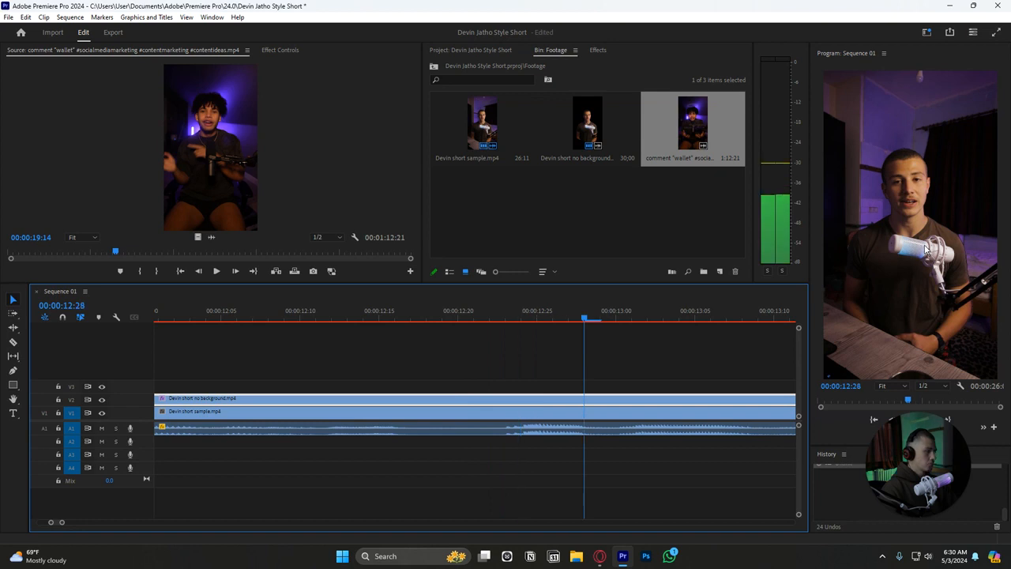
- Undo the unlinking of the V1, V2 and A1 clips and save the project
key("ctrl+s")
left_click(615, 386)
left_click(602, 401)
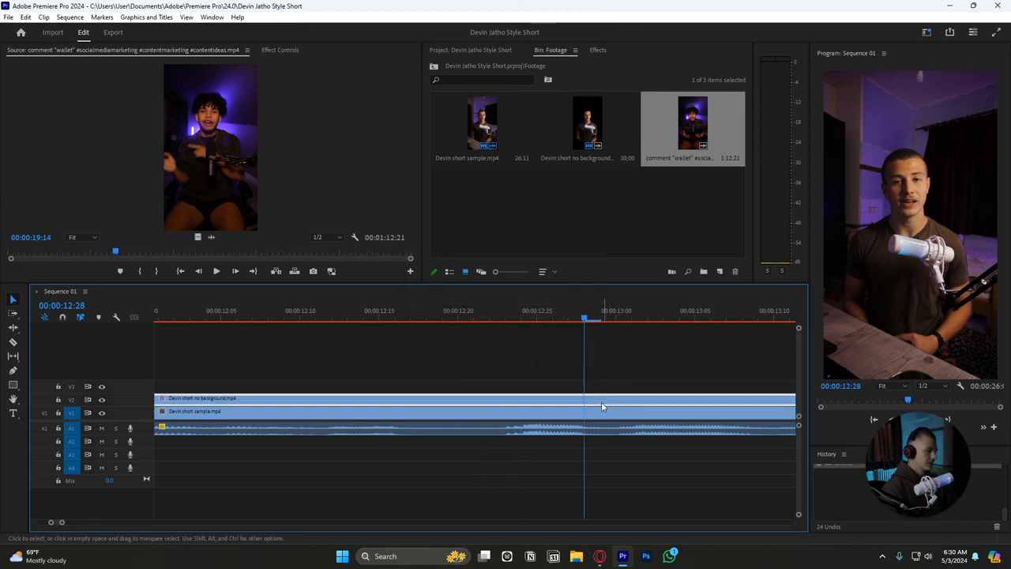
left_click(480, 316)
key("ctrl+z")
left_click(518, 405)
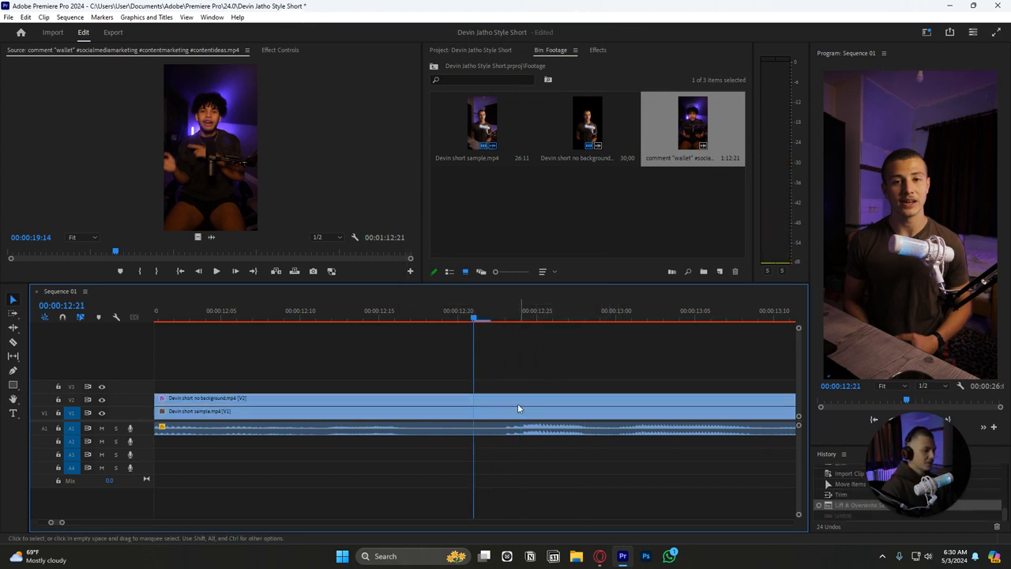
key("Right")
key("Right")
key("Right")
key("Right")
key("ctrl+s")
scroll(606, 356, "down", 3)
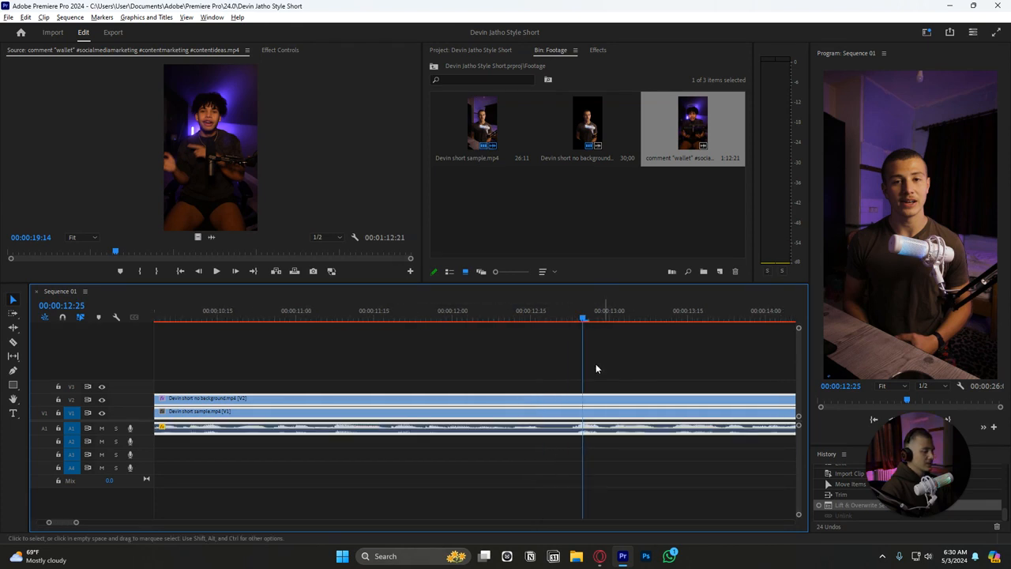
key("Left")
key("Left")
key("Left")
key("Left")
key("Left")
key("Left")
left_click(597, 359)
scroll(581, 369, "down", 5)
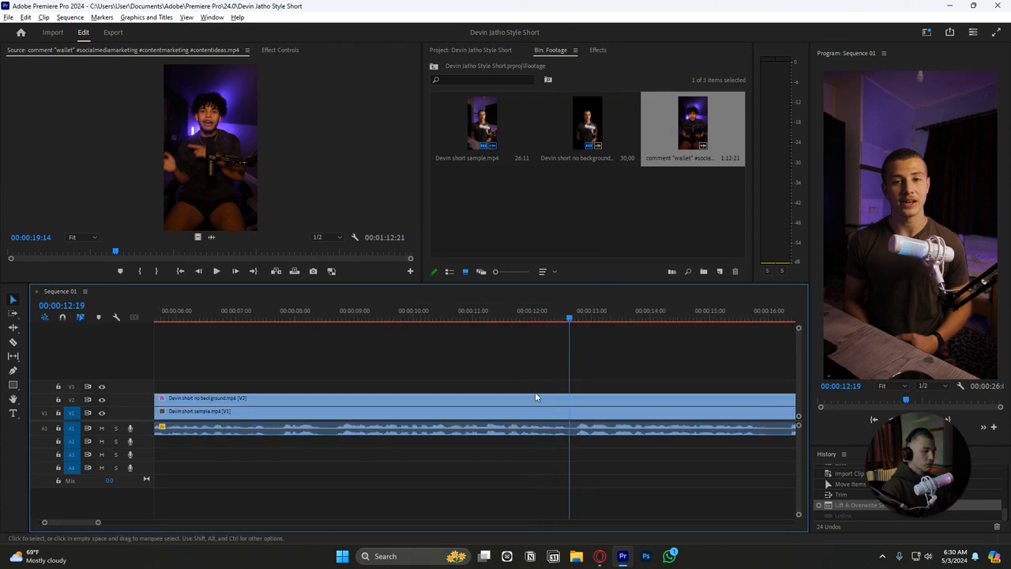
- Run Scene Edit Detection on the linked V1, V2 and A1 clips, applying a cut at each detected cut point
left_click_drag(238, 372, 288, 417)
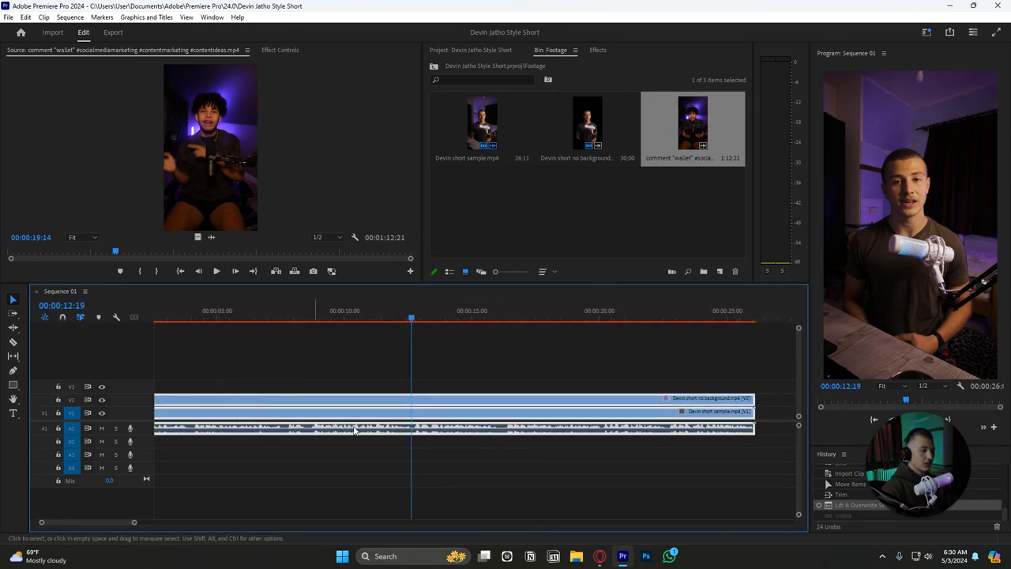
scroll(439, 435, "left", 2)
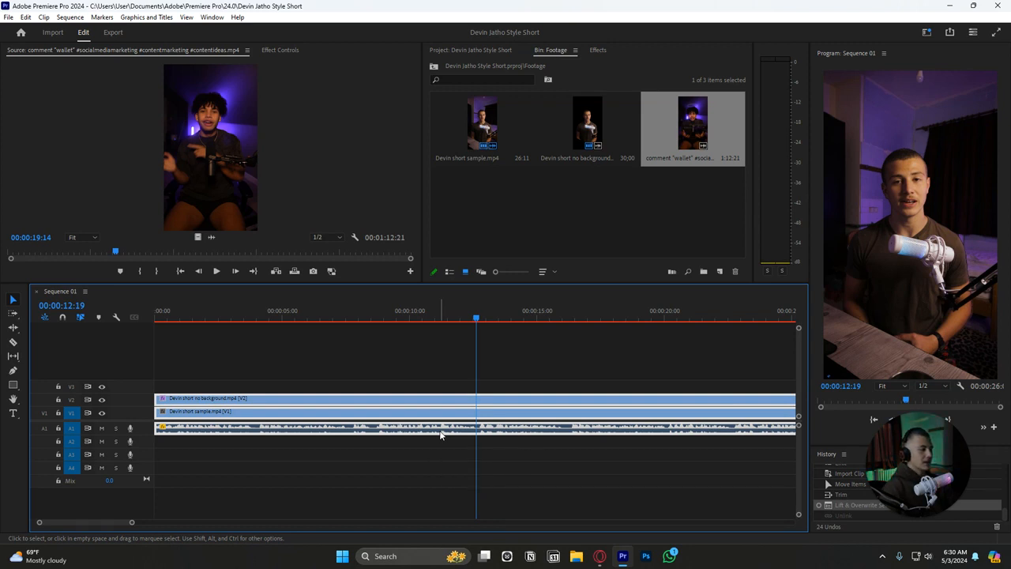
right_click(495, 417)
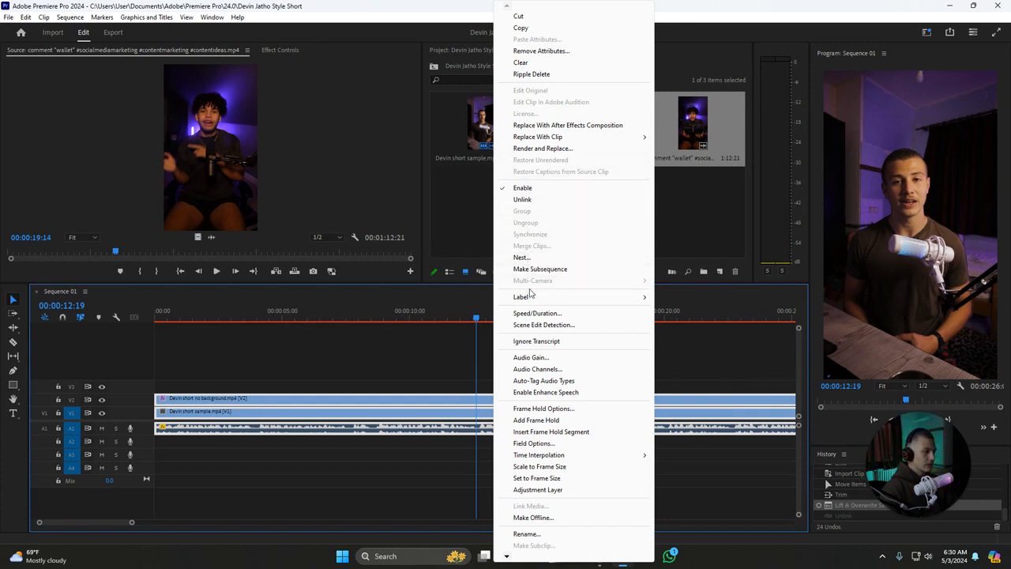
left_click(530, 327)
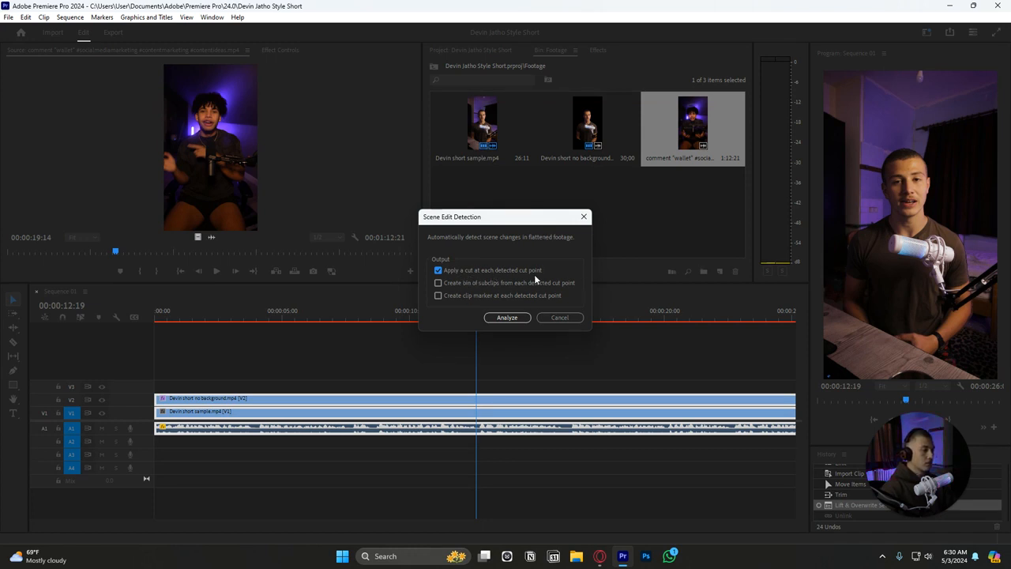
left_click(507, 319)
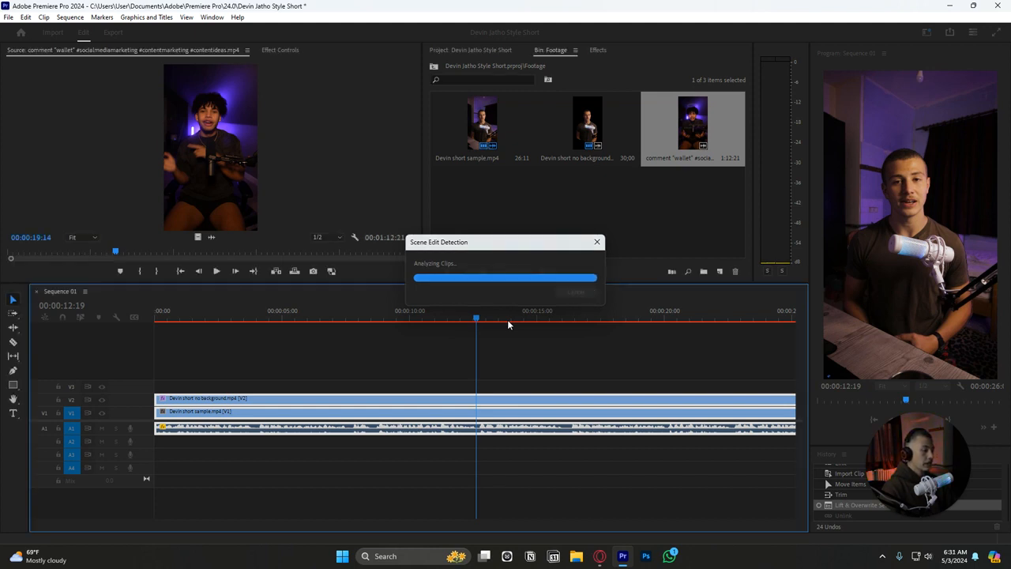
scroll(567, 360, "down", 5)
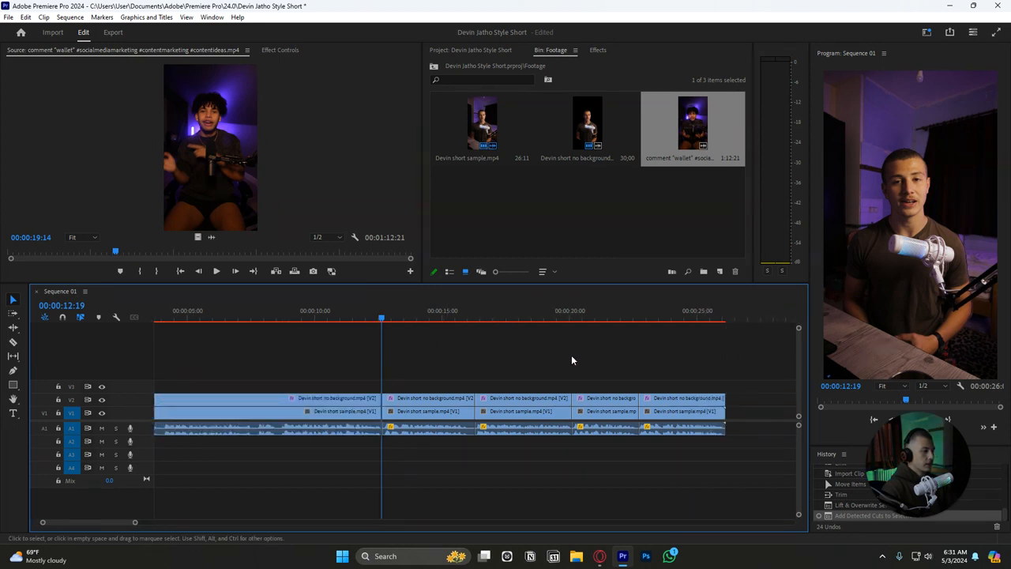
scroll(490, 387, "up", 4)
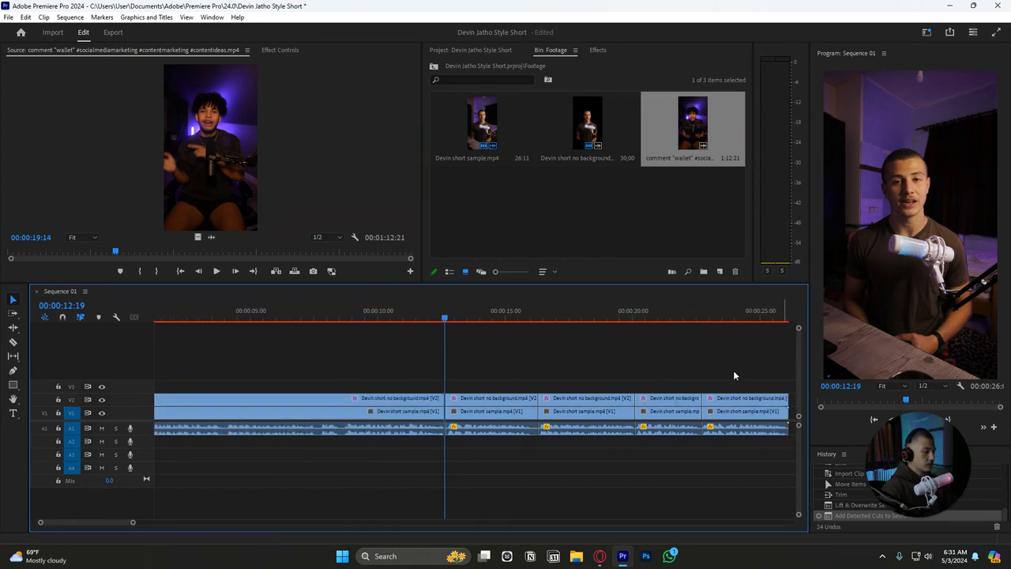
scroll(733, 370, "up", 1)
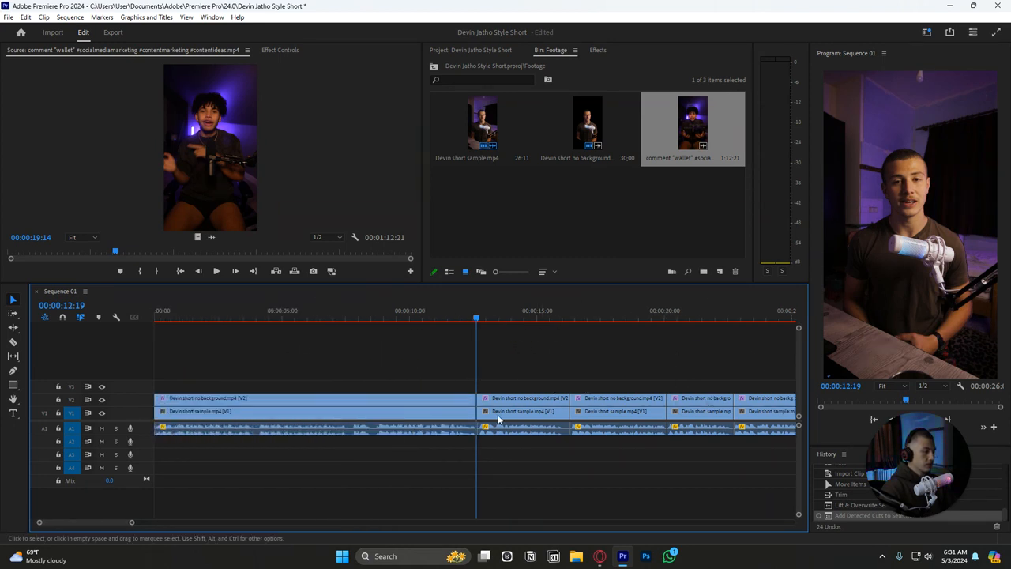
- Play the sequence from about 00:00:03:00, save the project and place the playhead at 00:00:02:28
left_click(233, 312)
scroll(353, 387, "up", 2)
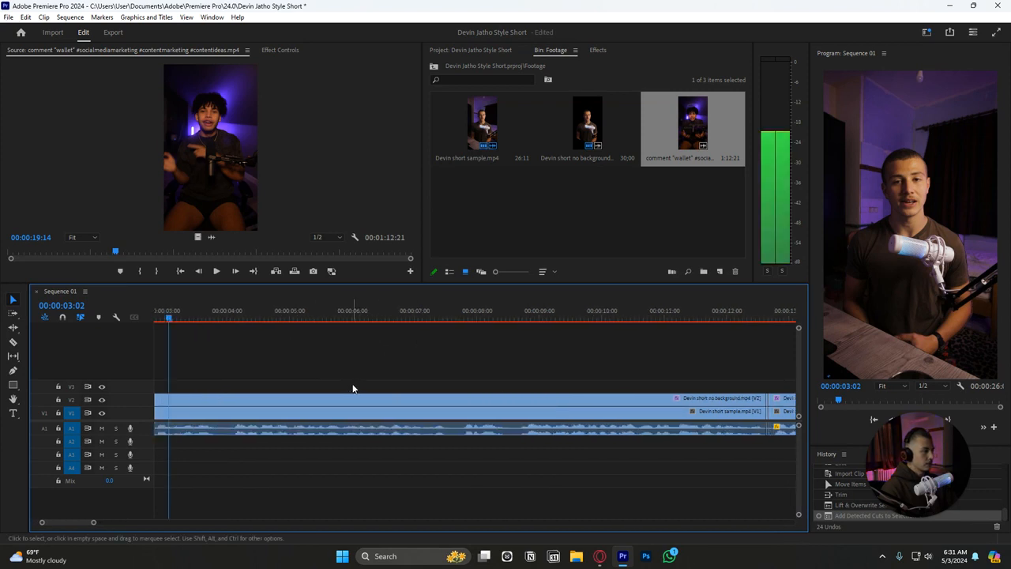
scroll(354, 388, "up", 2)
key("ctrl+s")
left_click_drag(247, 317, 216, 317)
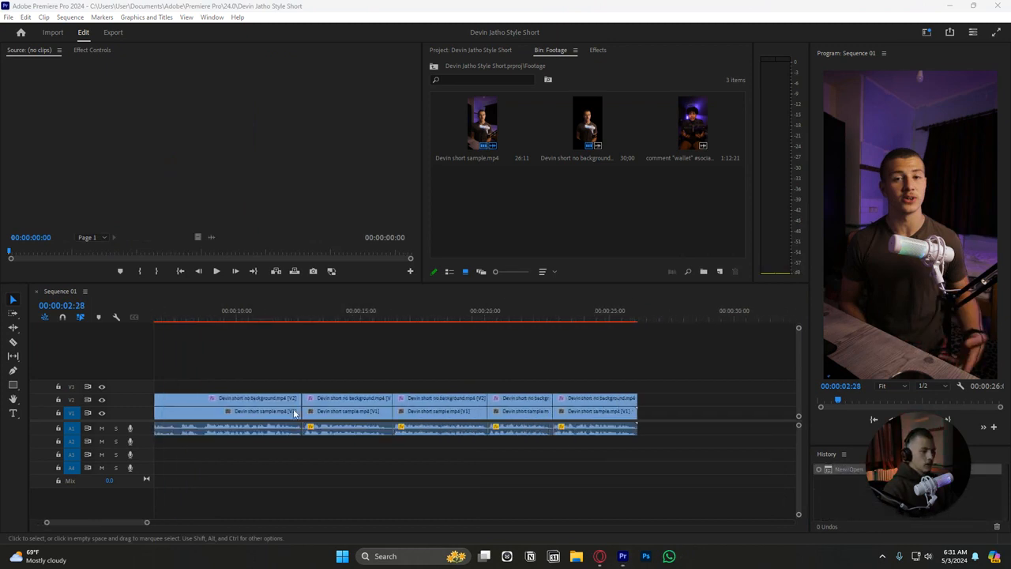
- Find the speech pause by playback and cut the linked V1, V2 and A1 clips at 00:00:08:18 with the Razor tool
scroll(224, 381, "up", 2)
left_click_drag(321, 313, 382, 309)
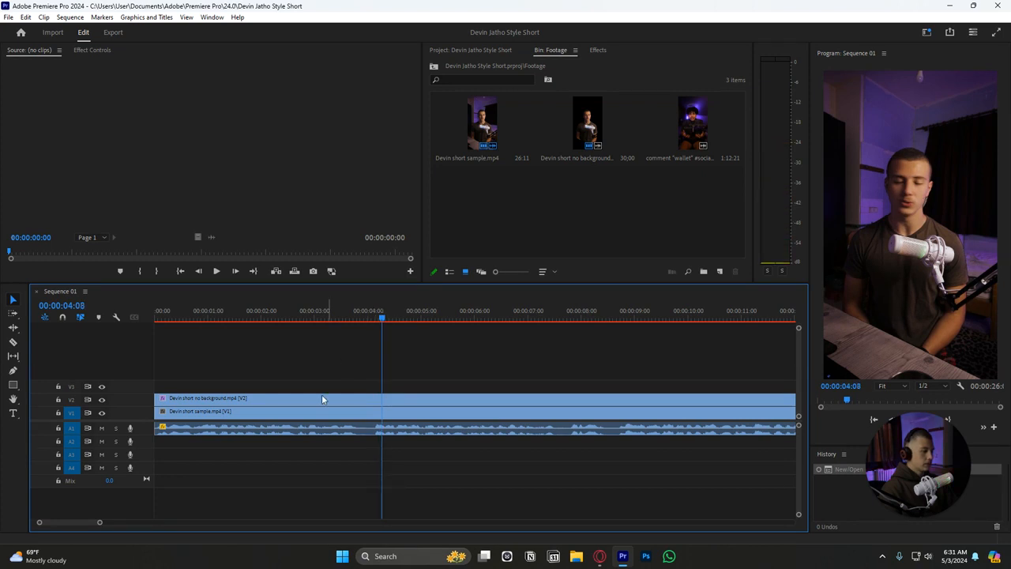
scroll(322, 372, "up", 2)
left_click(331, 310)
key("space")
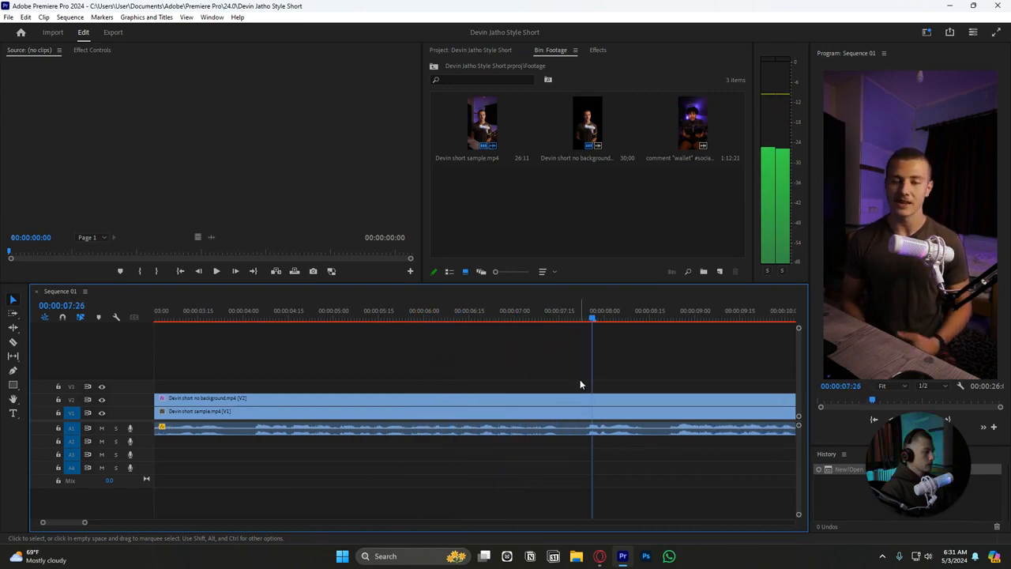
key("space")
scroll(678, 394, "down", 3)
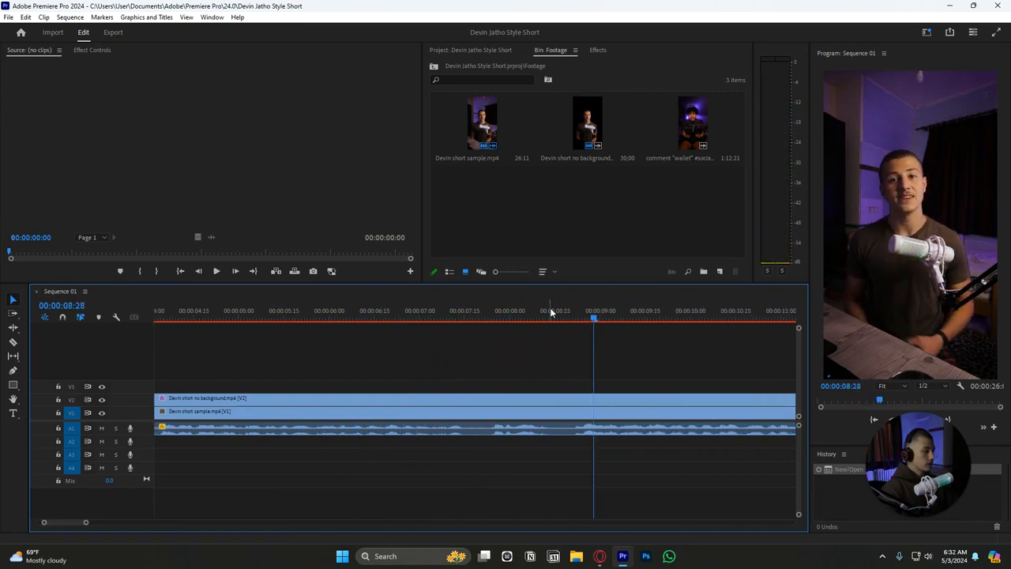
left_click(549, 313)
key("space")
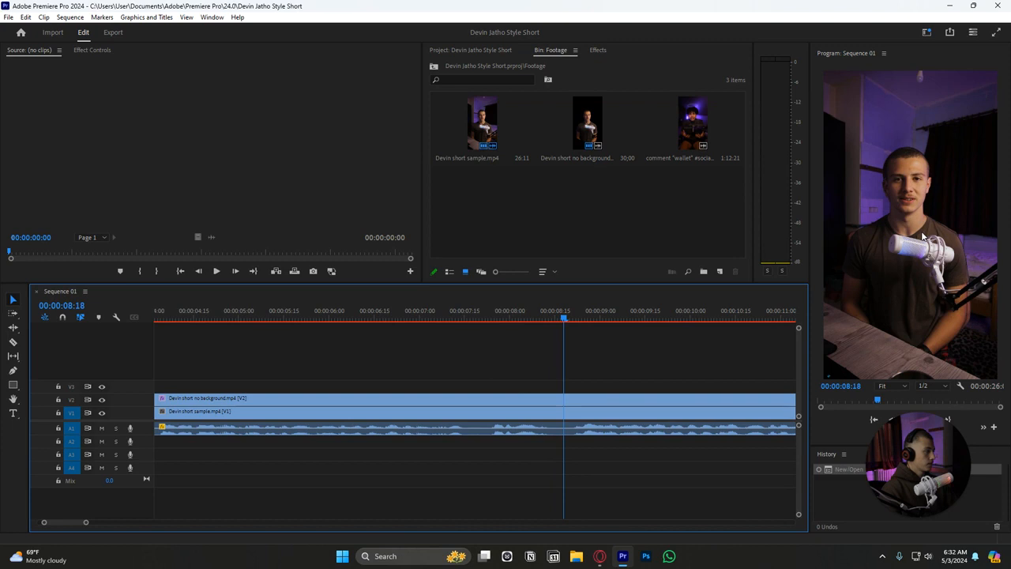
key("Left")
key("Right")
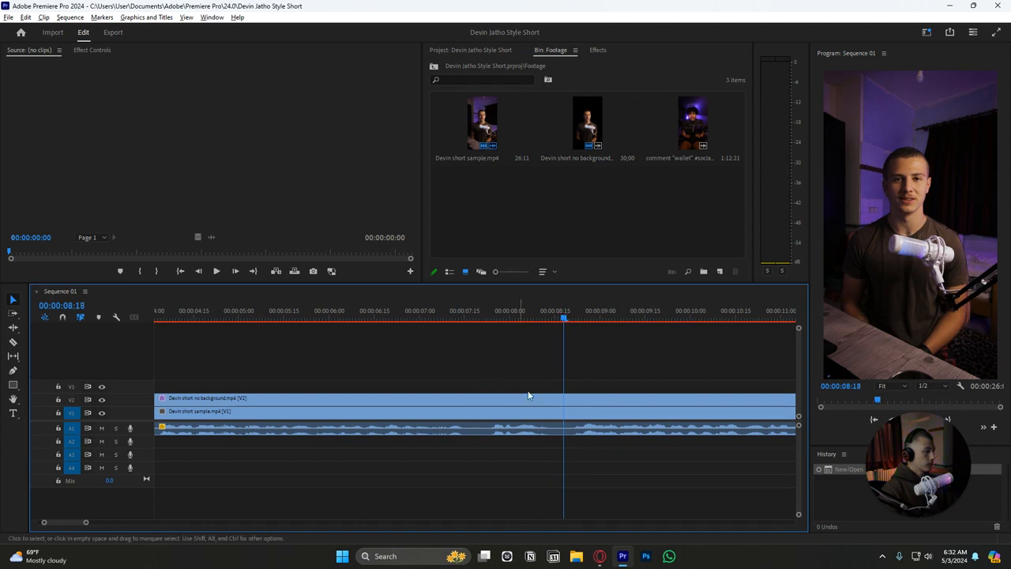
key("=")
key("c")
left_click(571, 414)
key("v")
scroll(582, 389, "down", 2)
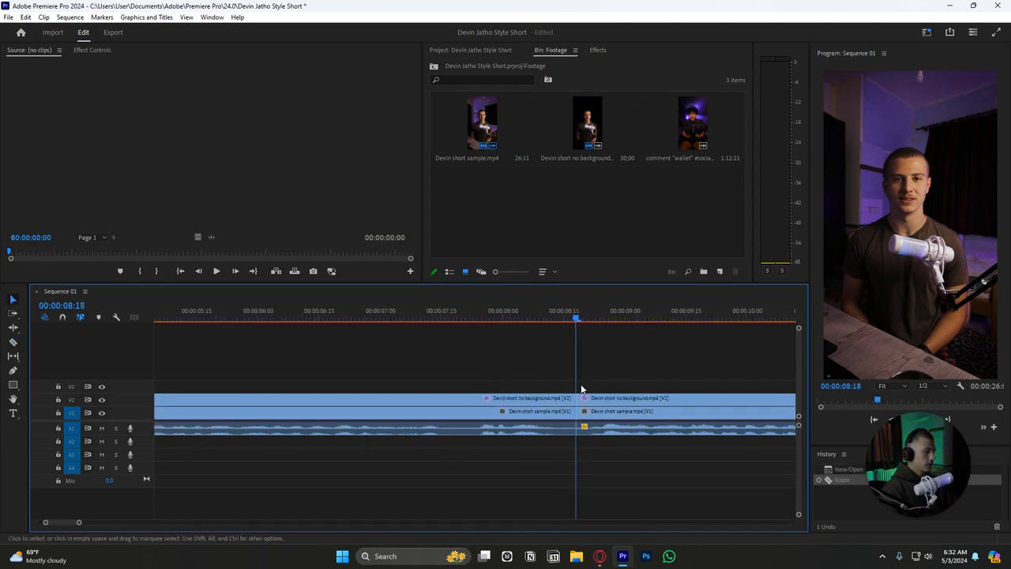
- Compare the speaker's frames at 00:00:12:19 and 00:00:12:20 around the tiny clip fragment
scroll(587, 391, "down", 5)
scroll(653, 410, "up", 4)
scroll(624, 388, "down", 1)
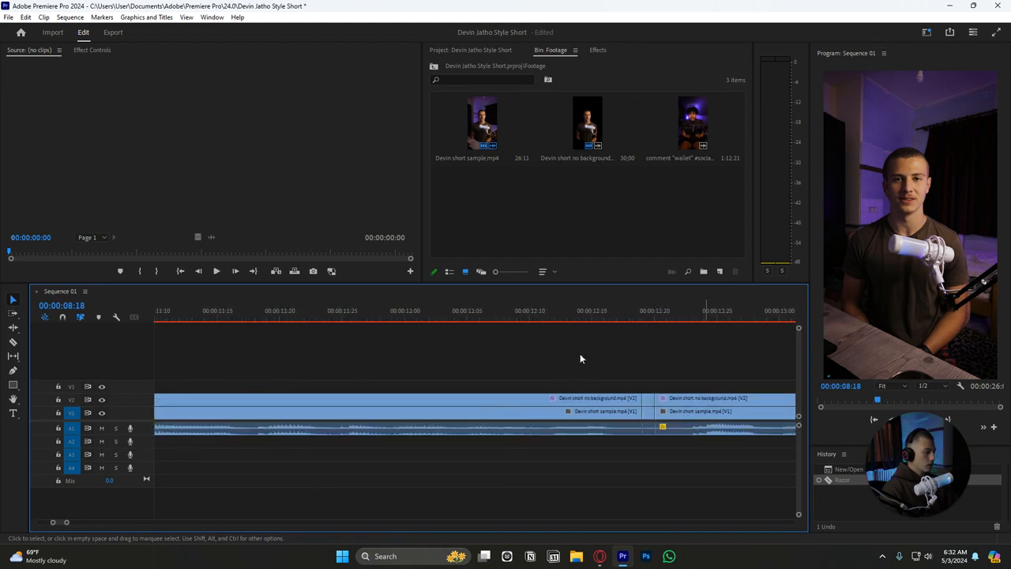
left_click_drag(632, 310, 645, 313)
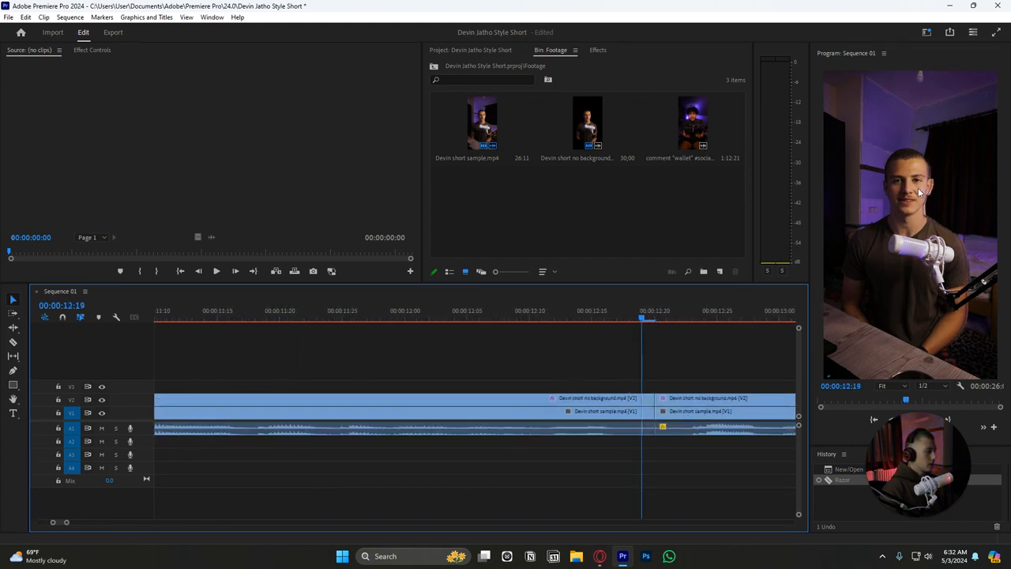
key("Right")
key("Left")
key("Right")
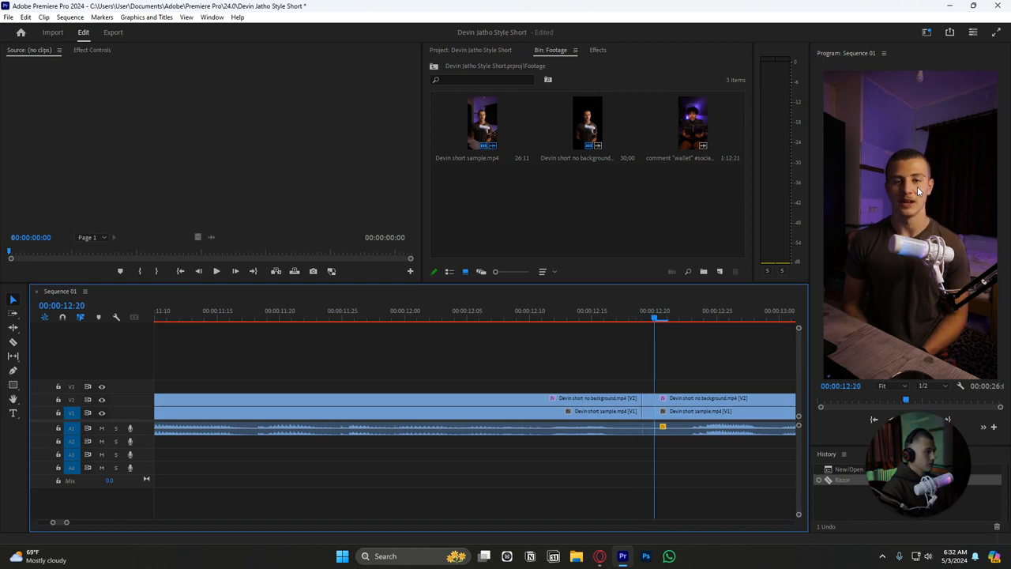
key("Left")
key("Right")
key("Left")
key("Right")
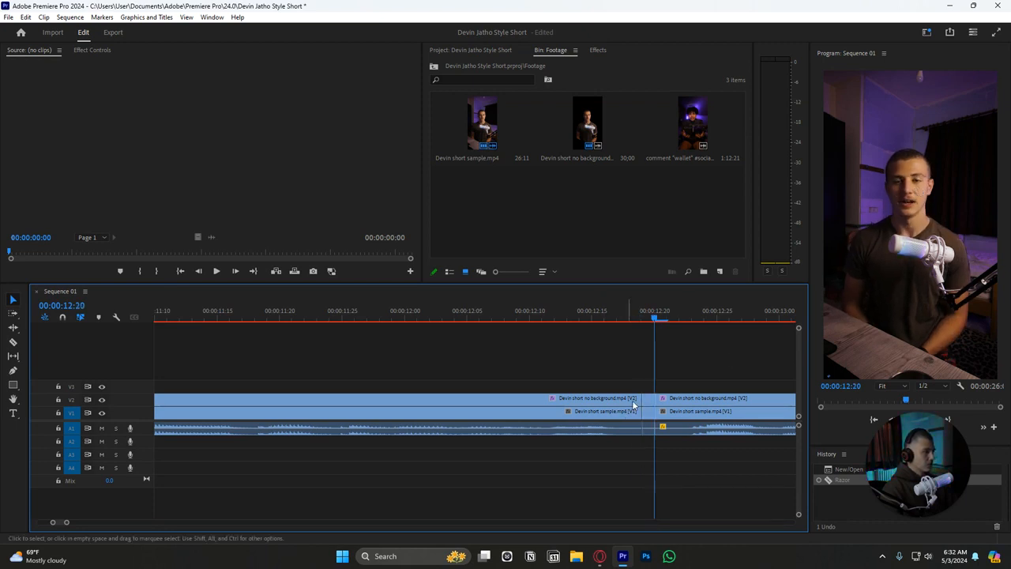
- Delete the one-frame V1, V2 and A1 fragment at 00:00:12:19 and ripple-delete the gap it leaves
left_click_drag(646, 373, 649, 429)
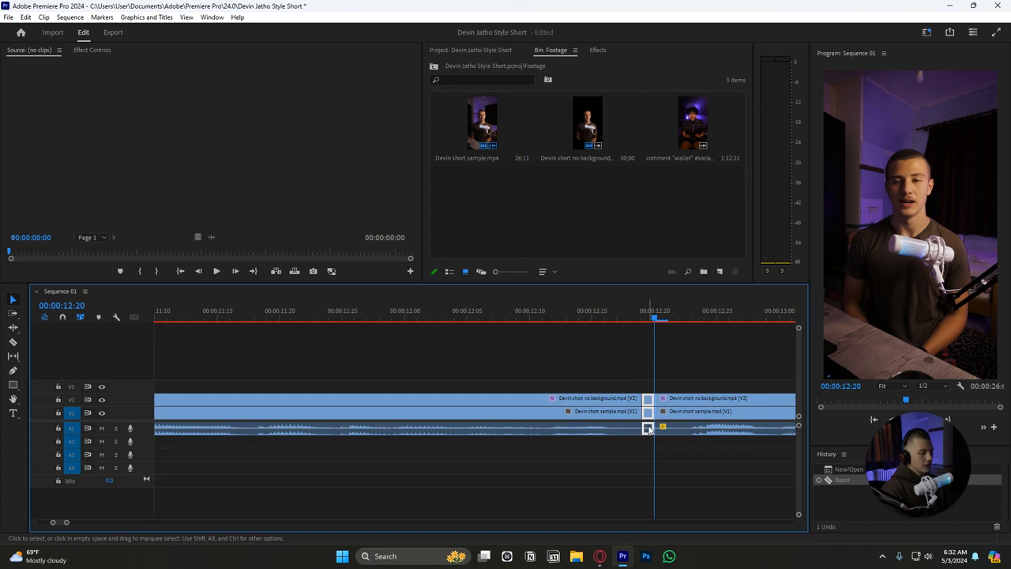
key("Delete")
left_click(647, 414)
key("Delete")
scroll(636, 413, "up", 4)
scroll(612, 409, "down", 5)
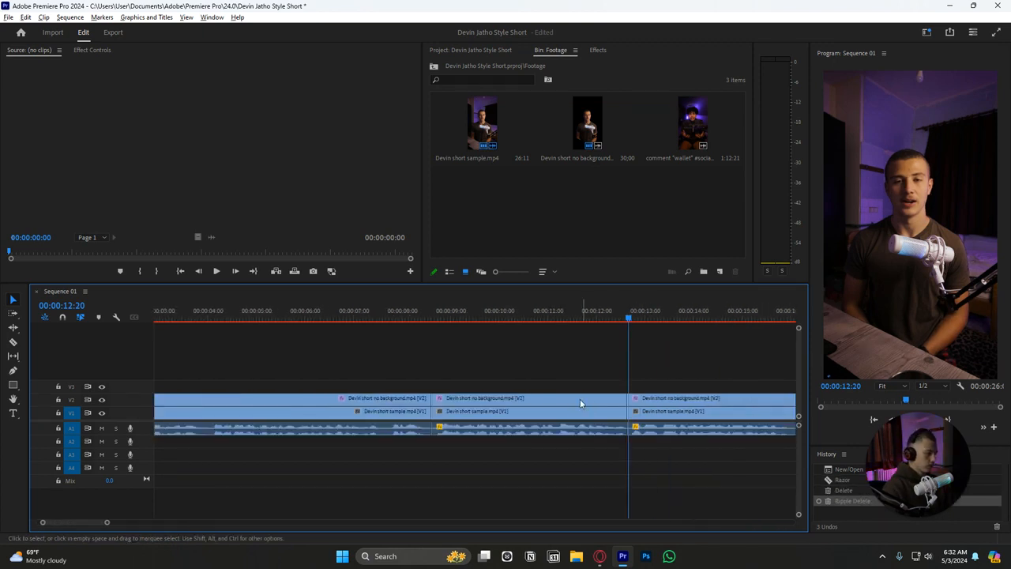
- Examine the cut segments along the whole sequence and scrub back to 00:00:00:24
scroll(578, 401, "down", 5)
scroll(257, 407, "up", 4)
scroll(253, 414, "up", 1)
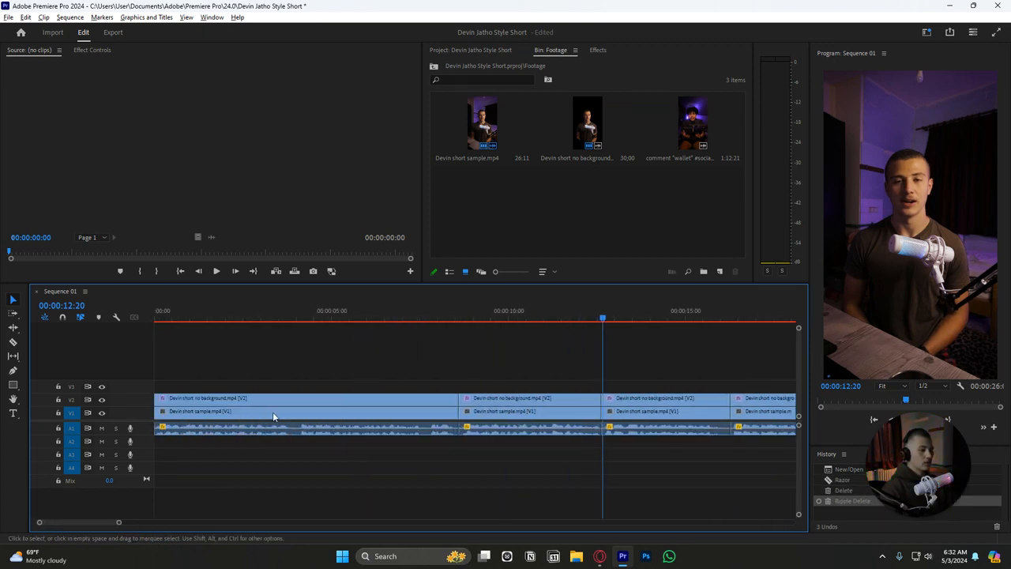
scroll(273, 415, "up", 3)
scroll(589, 436, "down", 3)
scroll(556, 432, "down", 4)
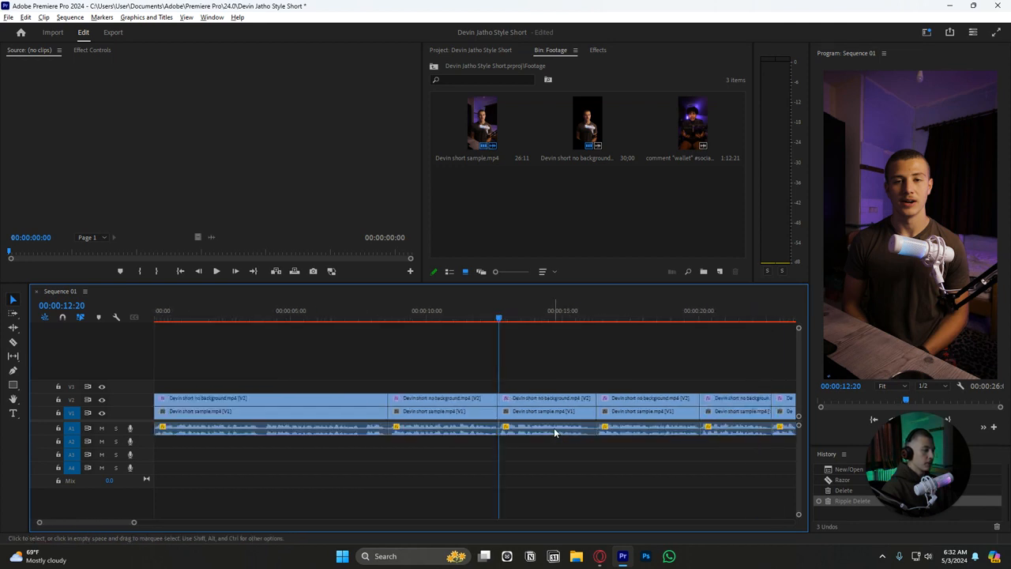
scroll(554, 433, "down", 2)
left_click_drag(188, 316, 166, 316)
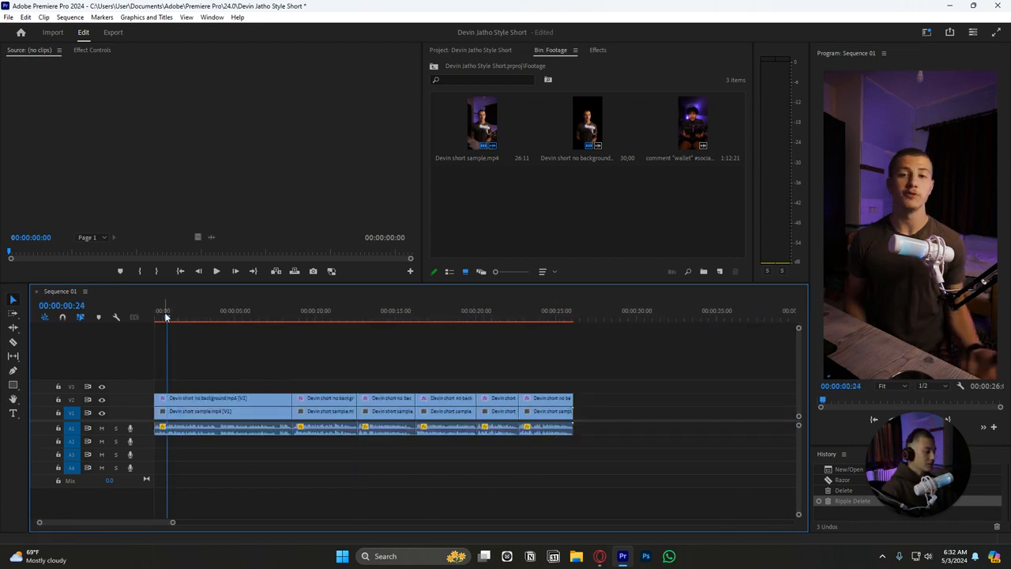
left_click(893, 451)
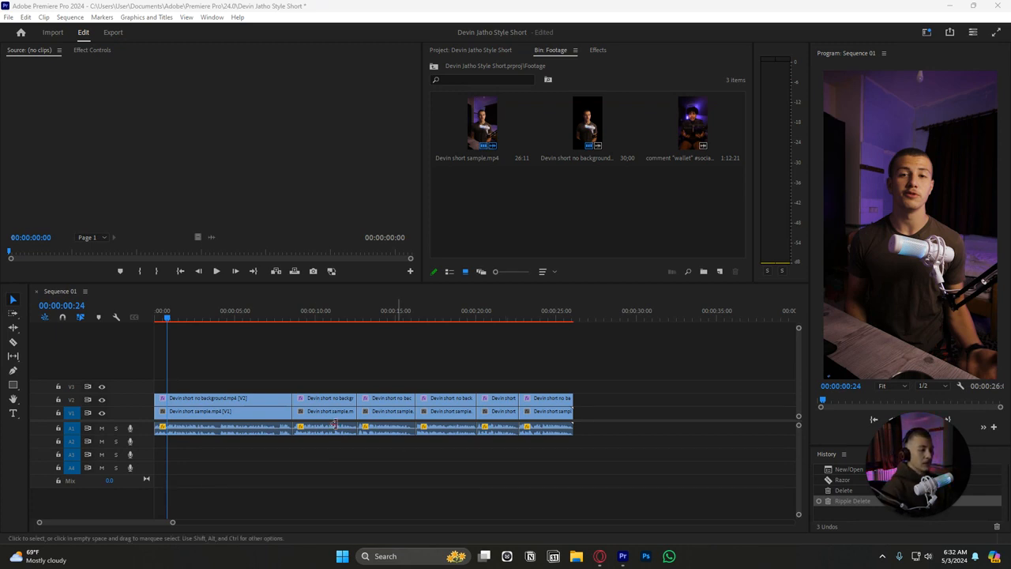
- Move the second segment up to V2, V3 and A2, starting its video at about 00:00:08:16 and its audio at about 00:00:08:08
scroll(292, 433, "up", 2)
scroll(292, 433, "up", 3)
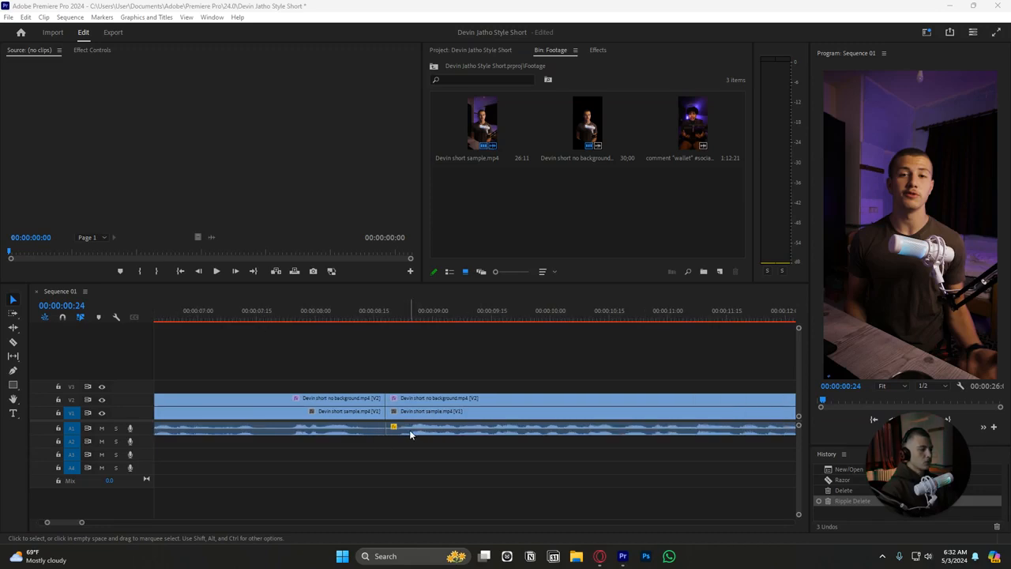
left_click(403, 428)
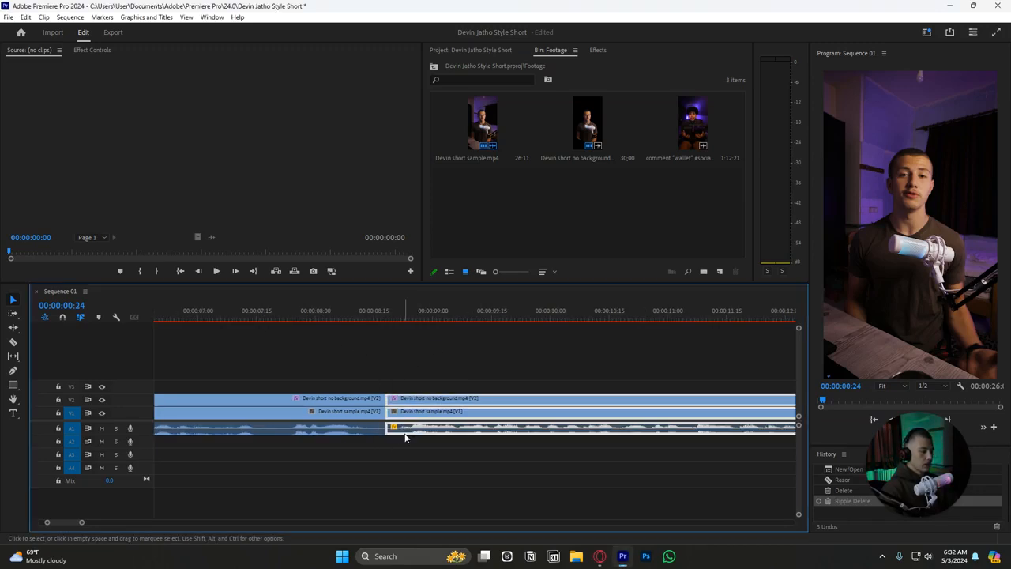
left_click_drag(405, 437, 384, 395)
left_click_drag(375, 353, 402, 401)
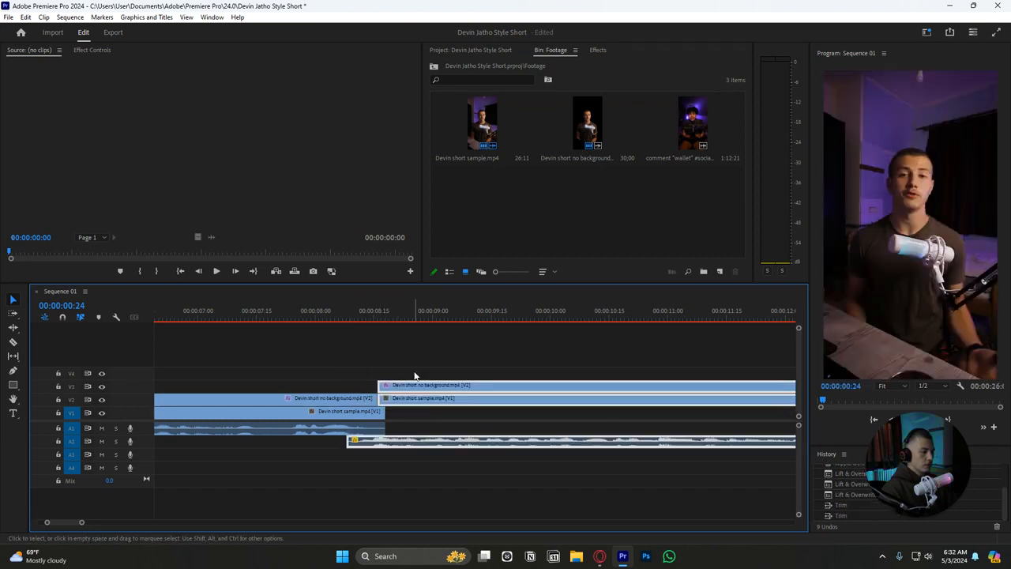
left_click(415, 376)
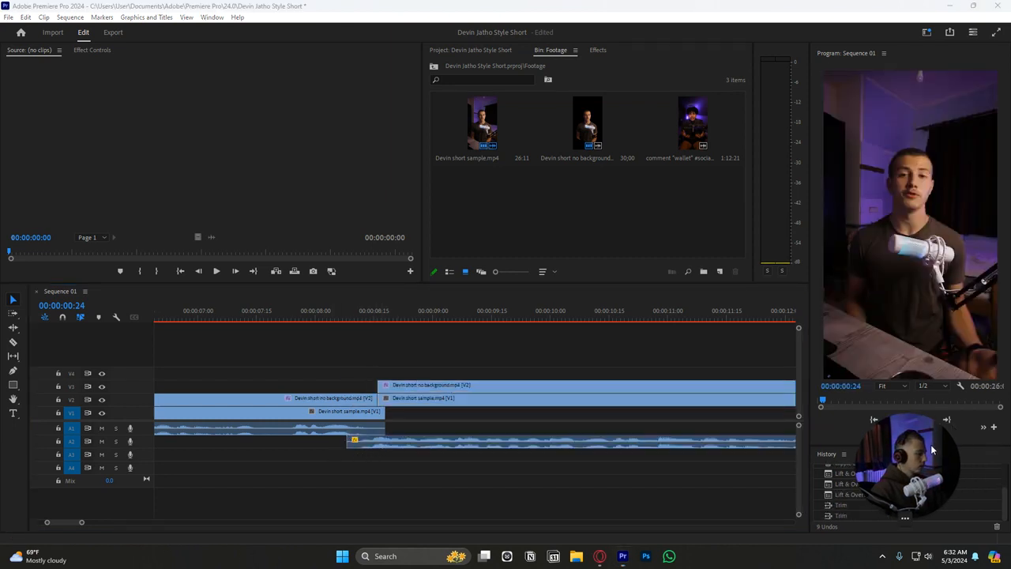
- Play the overlap between the first and second segments from about 00:00:07:23 to 00:00:09:26
left_click_drag(324, 422, 367, 431)
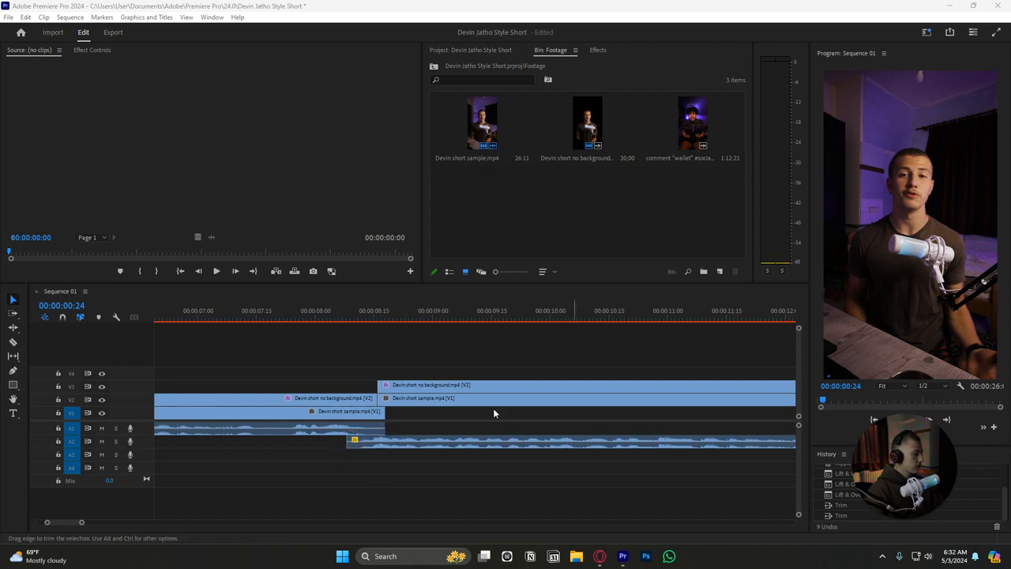
left_click(288, 313)
key("space")
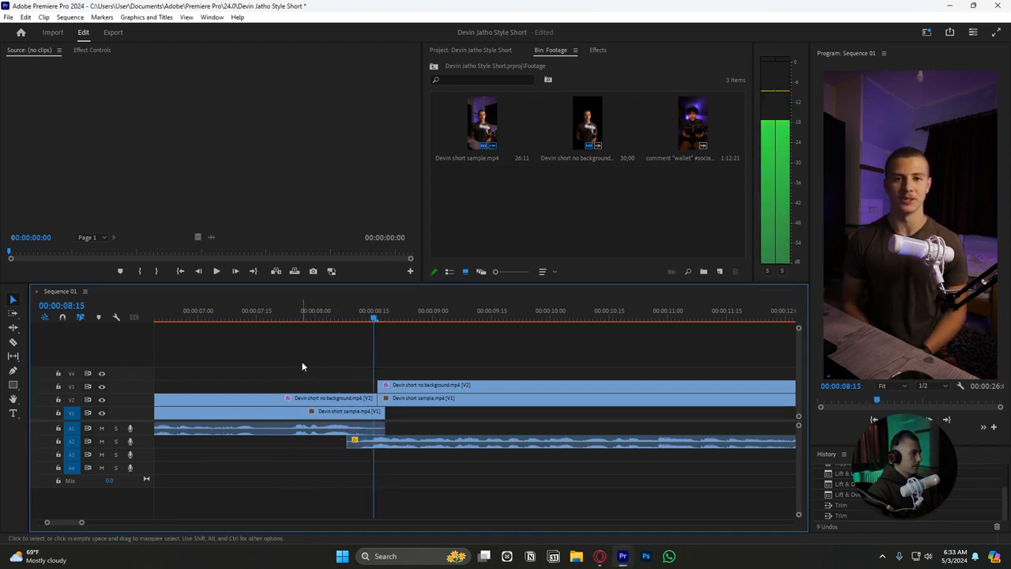
scroll(430, 395, "down", 3)
key("space")
scroll(490, 406, "down", 4)
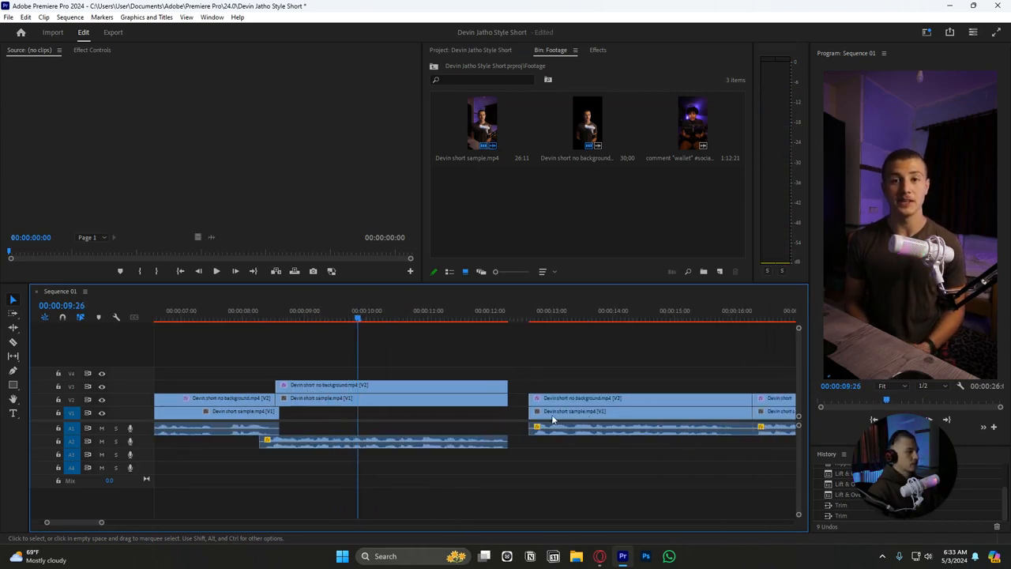
- Move the second segment's video layers back down to V1 and V2, keeping their timing and leaving the audio on A2
scroll(542, 417, "up", 4)
scroll(461, 411, "down", 5)
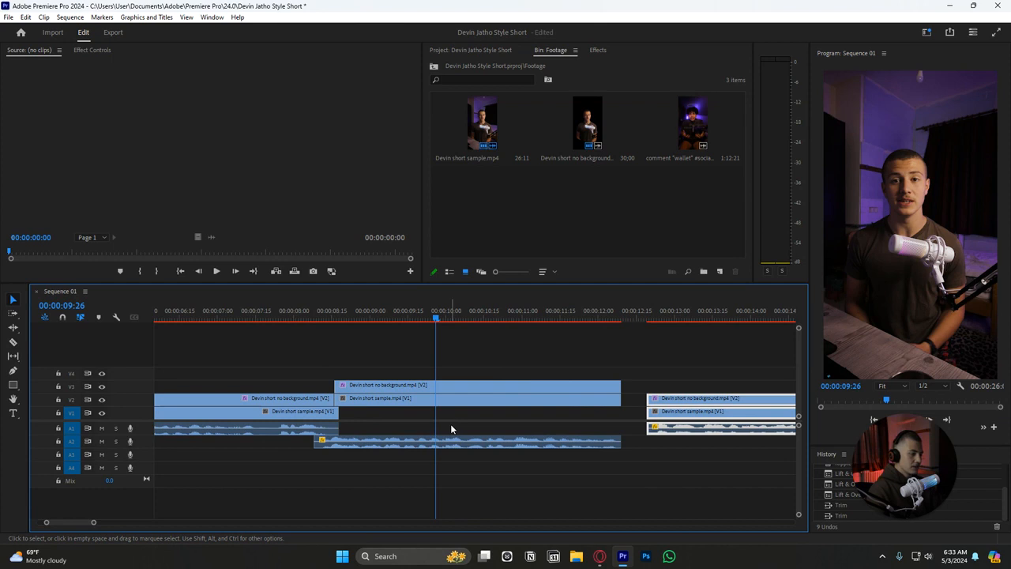
left_click_drag(357, 372, 371, 442)
scroll(344, 412, "up", 2)
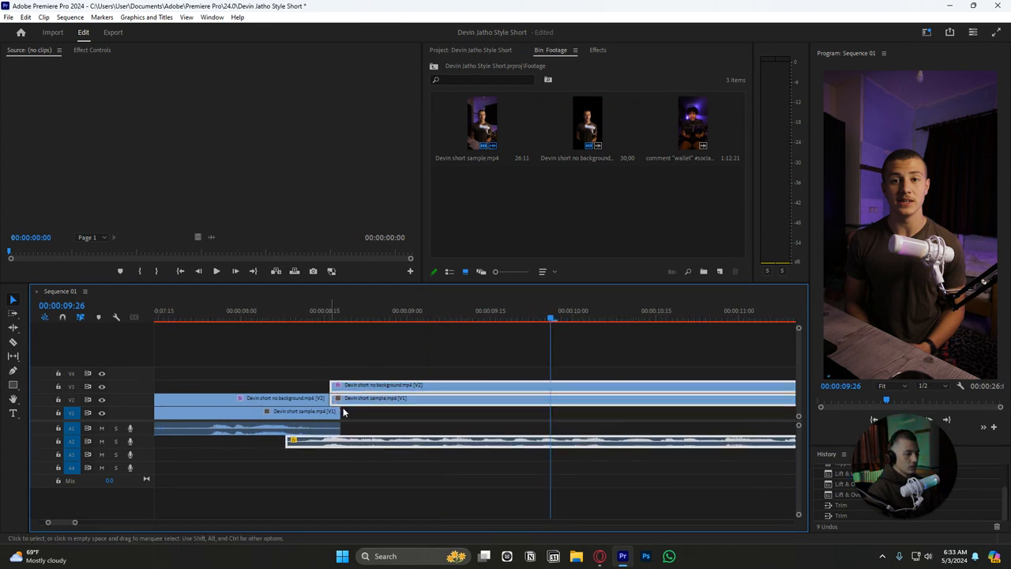
left_click_drag(352, 403, 358, 419)
- Overlap the third segment with the second, starting its video at about 00:00:12:08 and its A1 audio at about 00:00:12:04
scroll(434, 382, "down", 3)
scroll(599, 422, "up", 2)
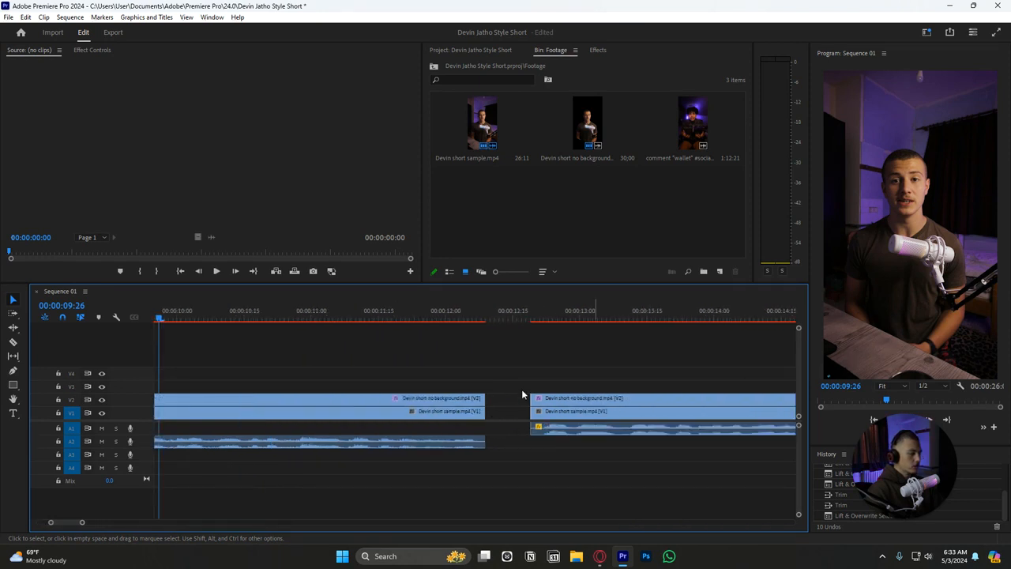
left_click_drag(510, 387, 585, 424)
left_click_drag(585, 423, 525, 428)
scroll(525, 428, "up", 2)
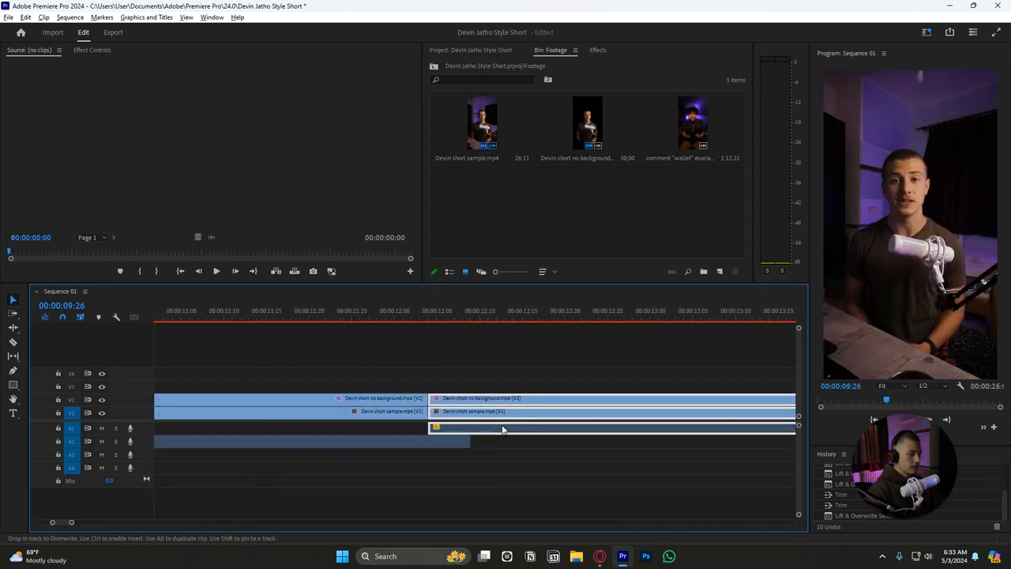
mouse_move(424, 410)
left_mouse_down()
mouse_move(462, 413)
mouse_move(461, 399)
left_mouse_up()
mouse_move(437, 386)
left_mouse_down()
mouse_move(419, 416)
mouse_move(458, 401)
mouse_move(459, 412)
left_mouse_up()
left_click(458, 376)
- Play the transition into the third segment from 00:00:12:02 to 00:00:13:19
left_click(401, 305)
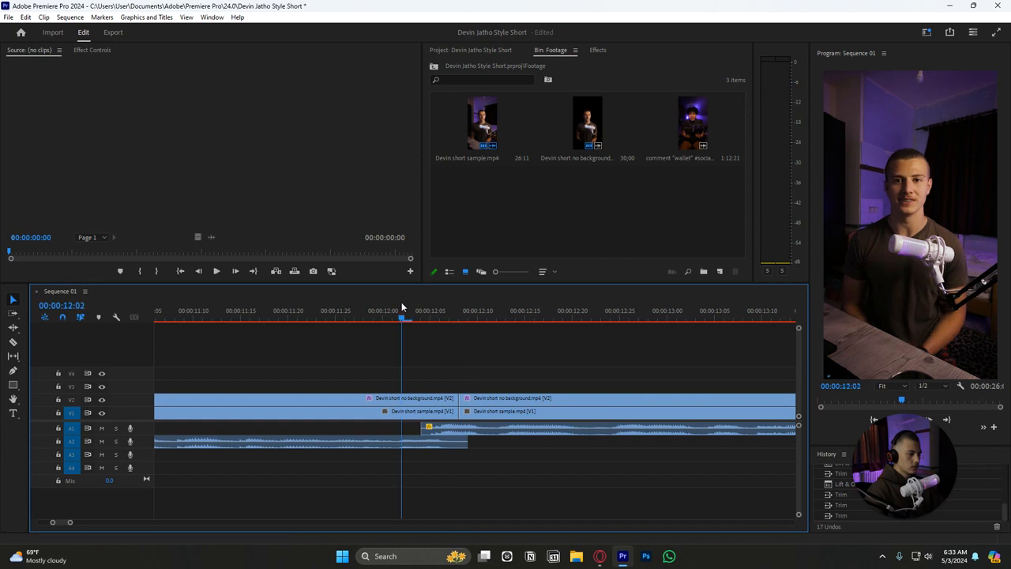
key("space")
scroll(468, 360, "down", 5)
scroll(561, 391, "down", 2)
key("space")
- Overlap the fourth segment with the third, starting its video at about 00:00:15:12 and its A2 audio at about 00:00:15:09
scroll(561, 425, "up", 4)
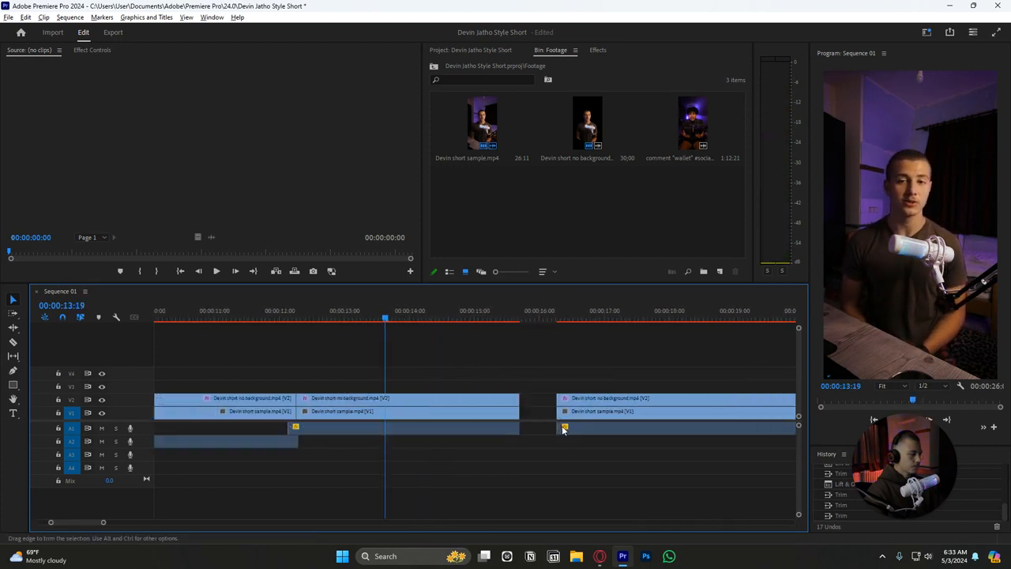
left_click_drag(570, 431, 457, 416)
key("space")
left_click_drag(440, 414, 456, 412)
left_click_drag(439, 400, 455, 401)
- Overlap the fifth segment with the fourth, starting its video at about 00:00:18:29 and its A1 audio at about 00:00:18:25
scroll(463, 402, "down", 3)
scroll(490, 407, "down", 4)
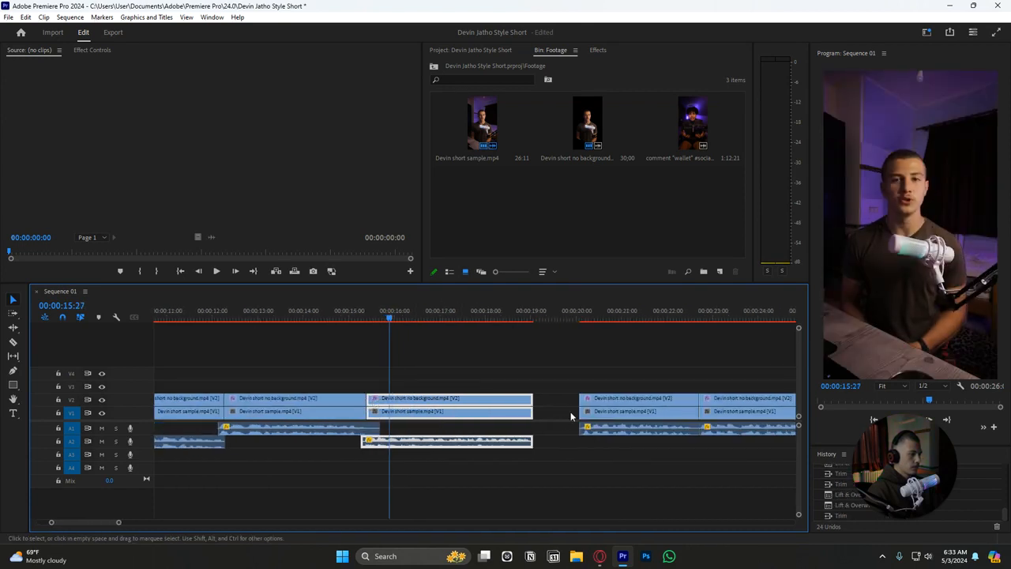
key("space")
scroll(589, 415, "up", 3)
key("space")
left_click_drag(545, 388, 572, 419)
left_click_drag(562, 412, 478, 425)
- Overlap the sixth segment with the fifth, starting its video at about 00:00:21:12 and its A2 audio at about 00:00:21:07
key("space")
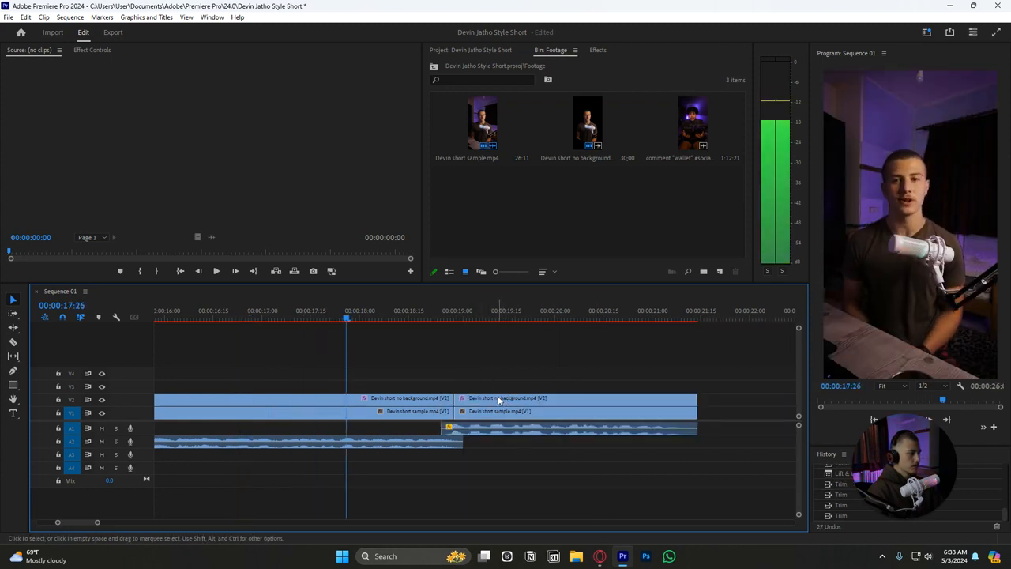
scroll(528, 398, "down", 3)
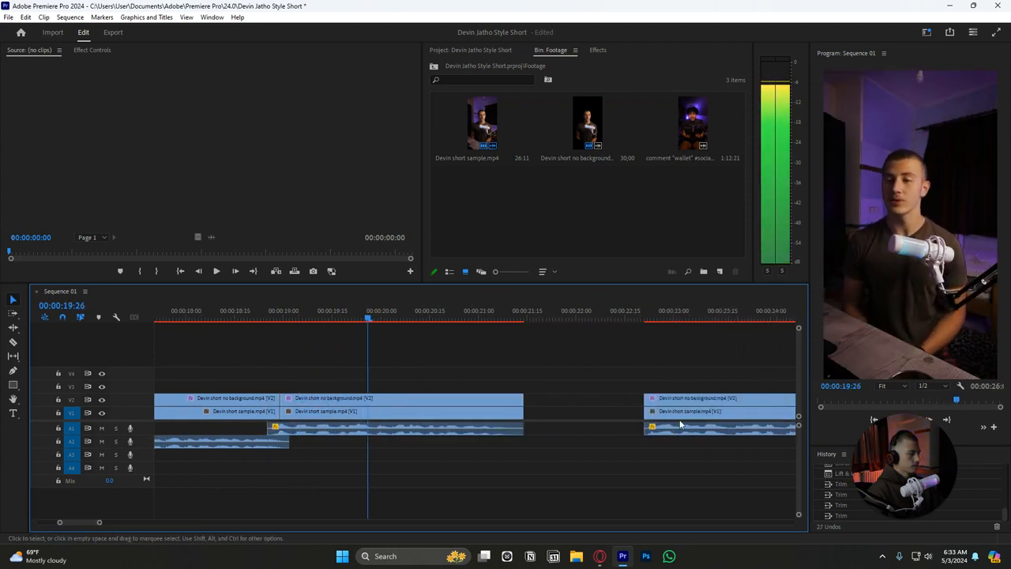
key("space")
left_click_drag(680, 429, 535, 413)
- Play the sixth segment up to 00:00:24:06 and save the project
key("space")
key("minus")
key("minus")
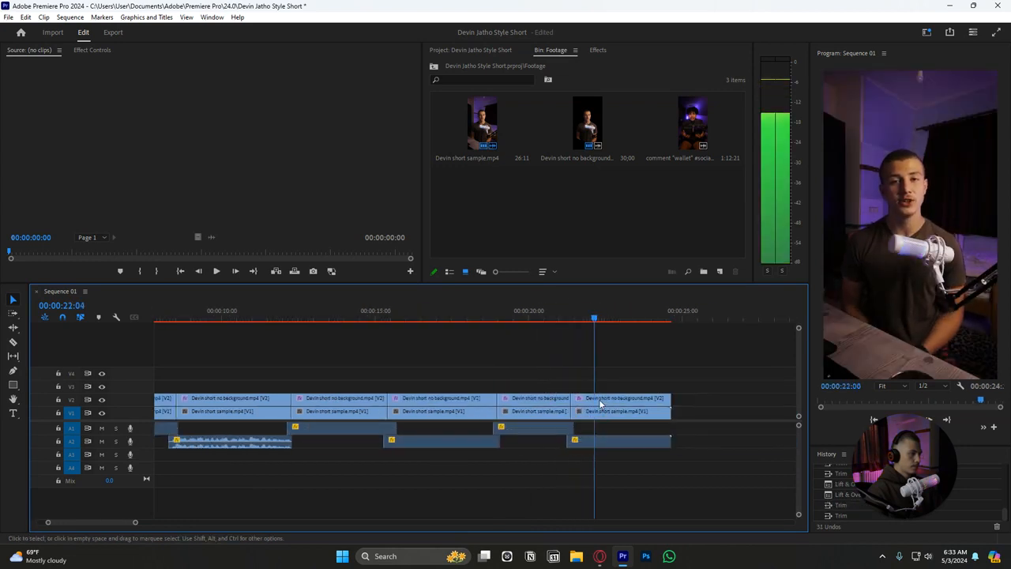
scroll(602, 404, "down", 2)
key("space")
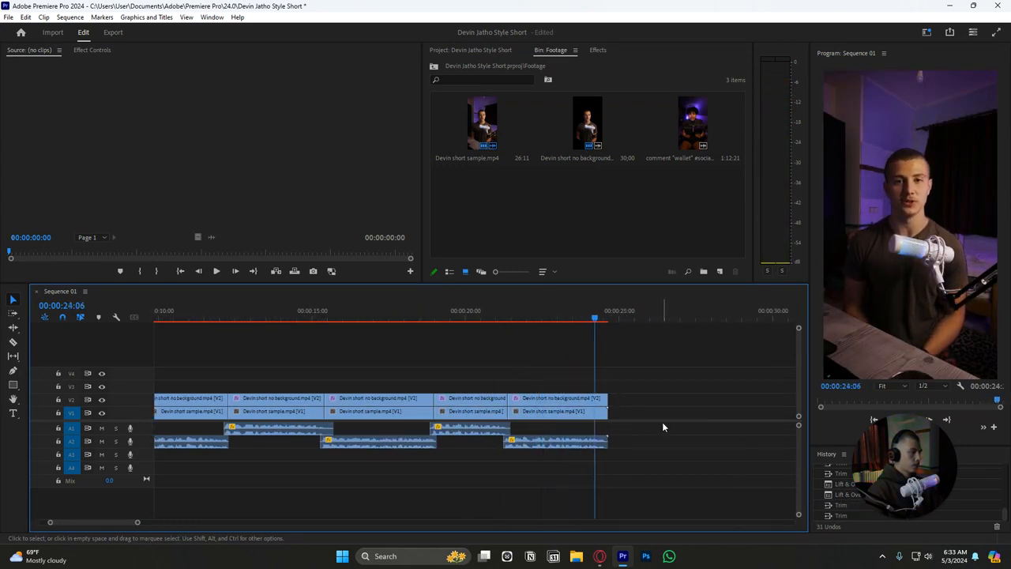
key("ctrl+s")
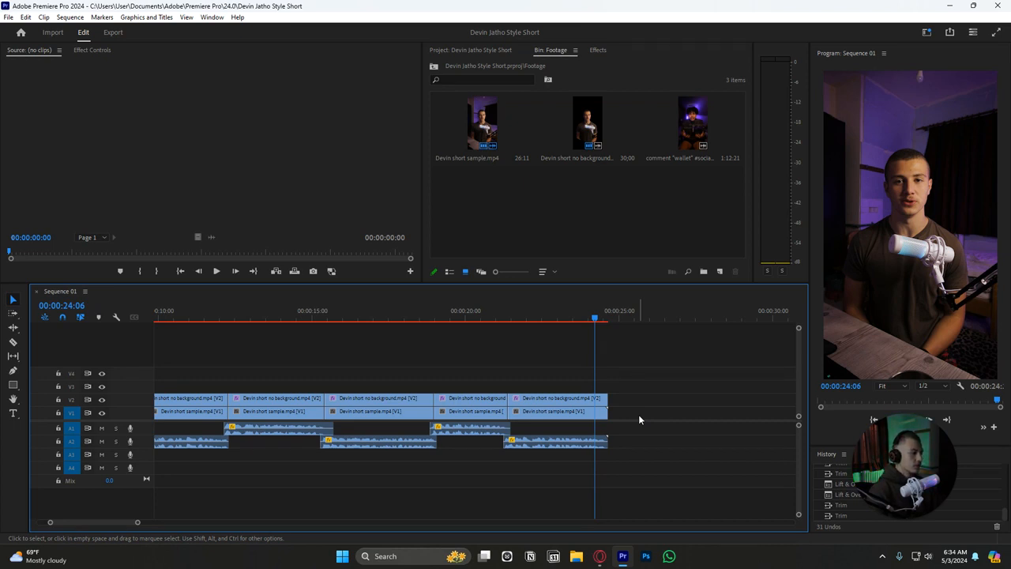
- Play the whole sequence from 00:00:00:00 to 00:00:24:13 to check the overlapped transitions
scroll(508, 388, "up", 5)
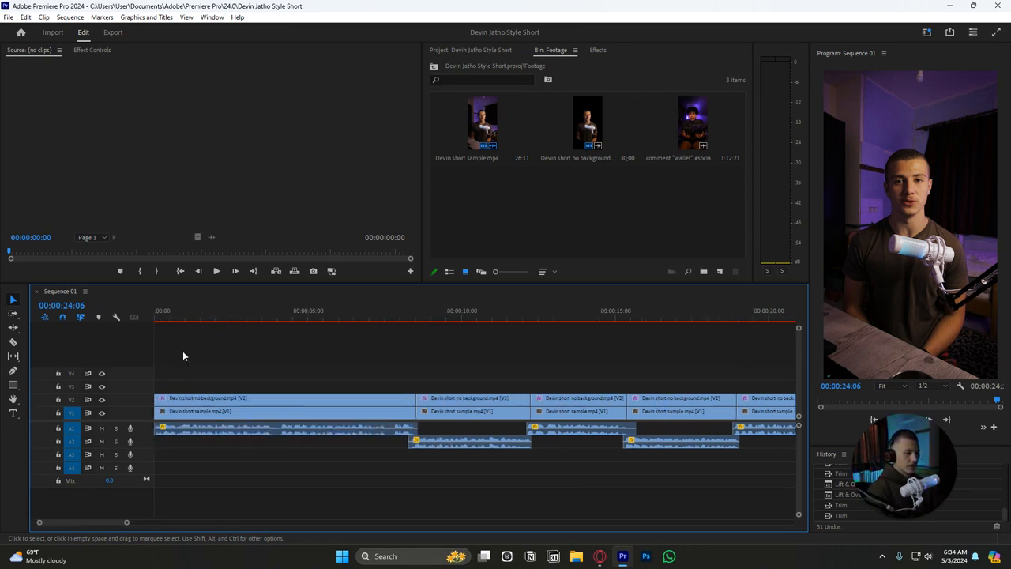
left_click_drag(173, 320, 151, 333)
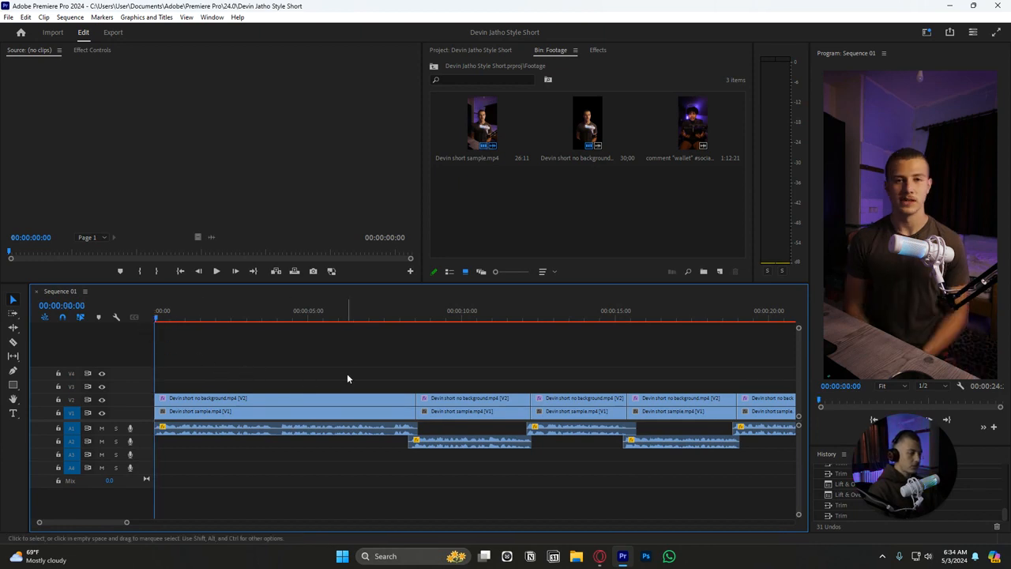
key("space")
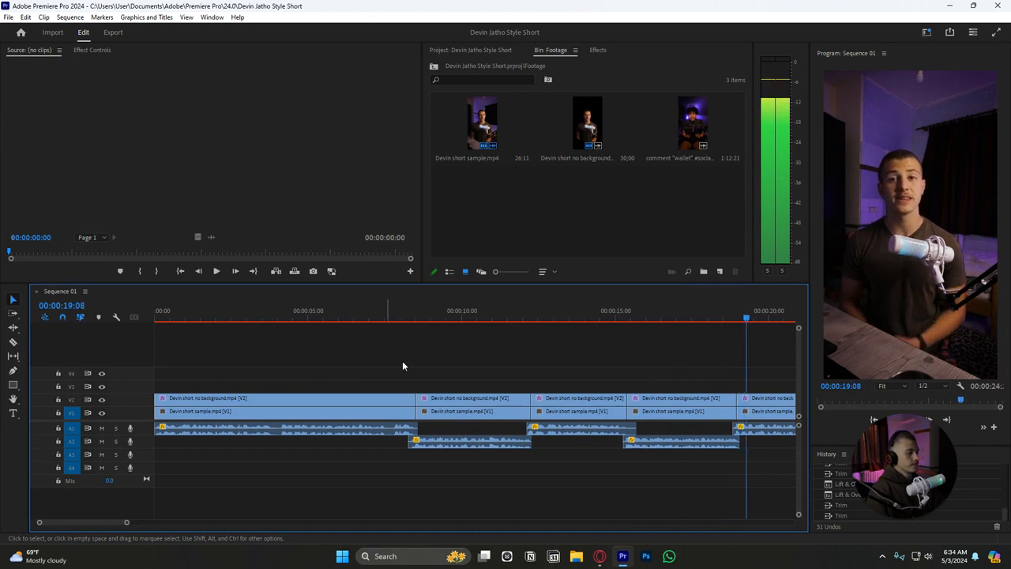
scroll(401, 365, "down", 3)
scroll(401, 371, "down", 3)
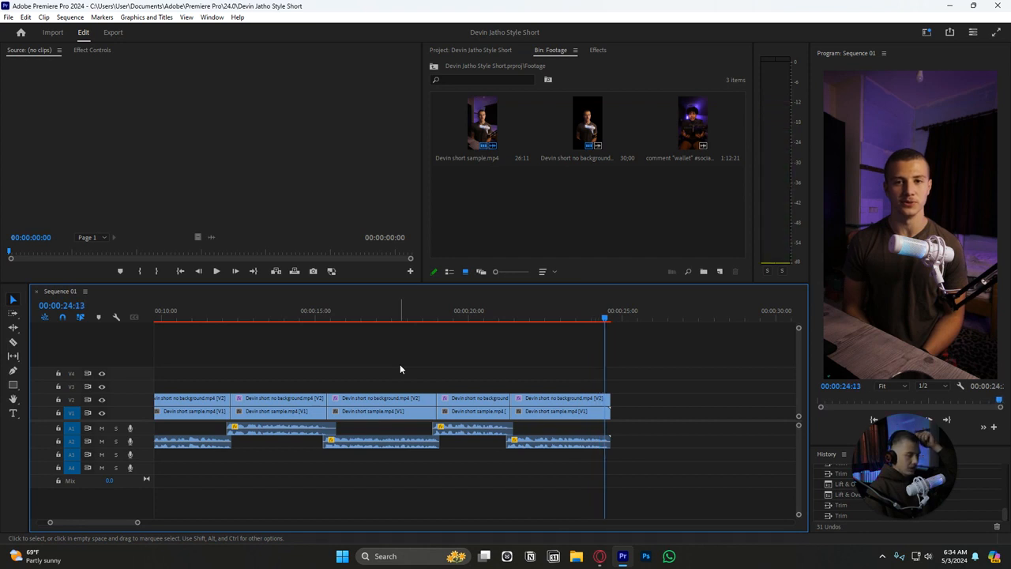
- Play the opening of the sequence from about 00:00:00:06 and examine its audio waveform for the end of the first words
scroll(417, 367, "up", 4)
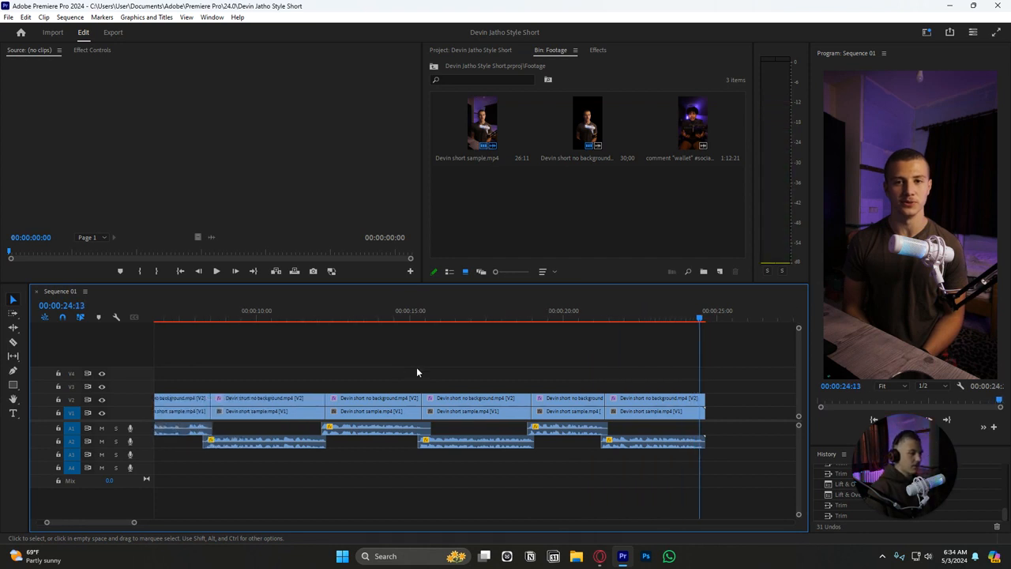
scroll(417, 368, "up", 2)
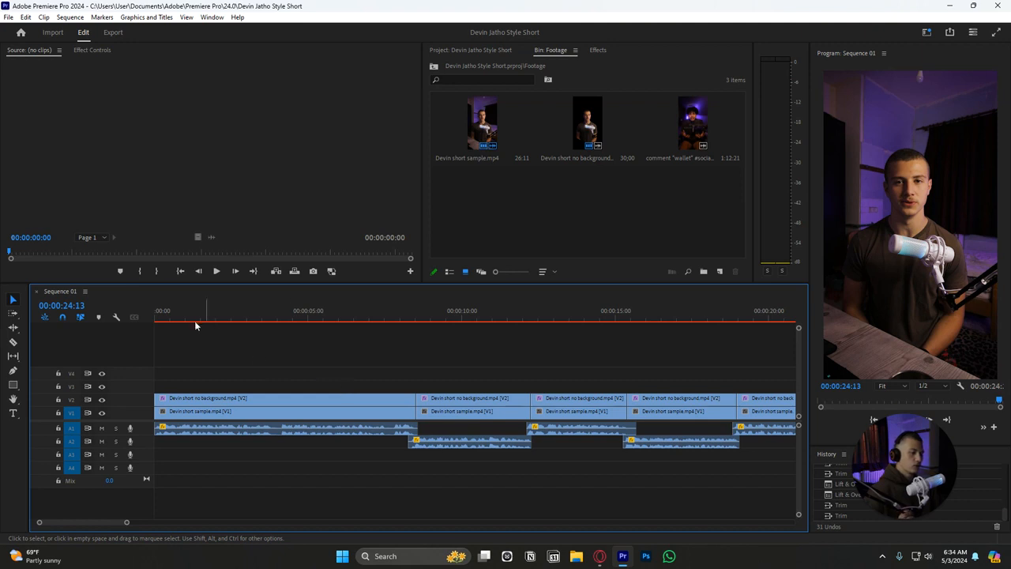
left_click_drag(183, 317, 162, 318)
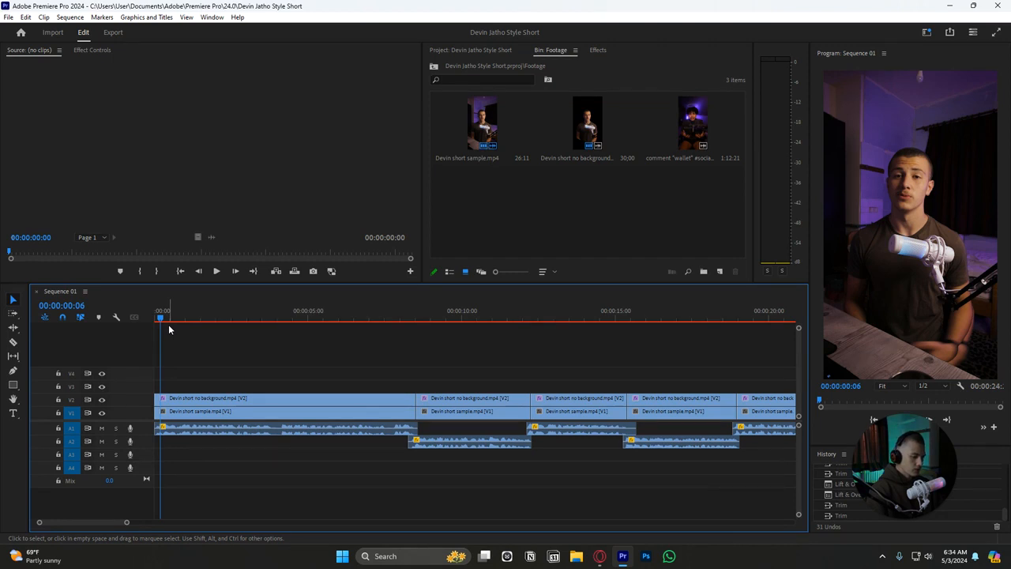
key("space")
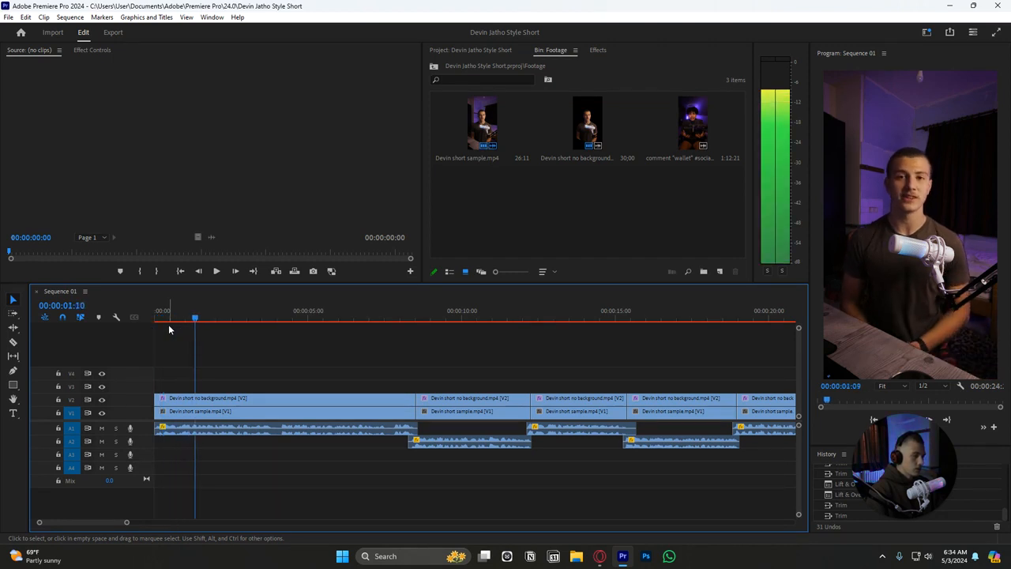
scroll(188, 398, "up", 3)
scroll(189, 399, "up", 1)
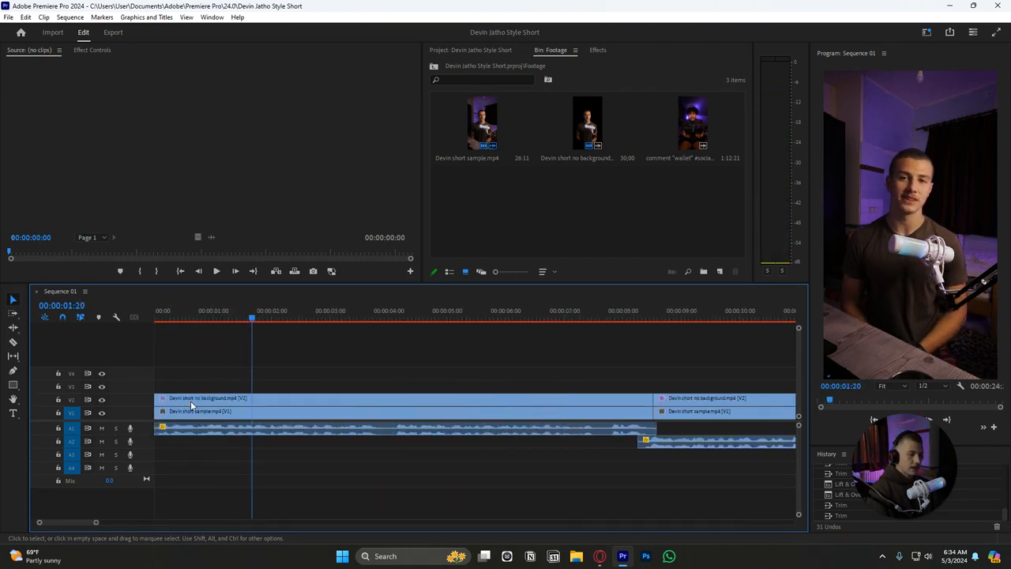
scroll(191, 402, "up", 1)
left_click(190, 307)
key("space")
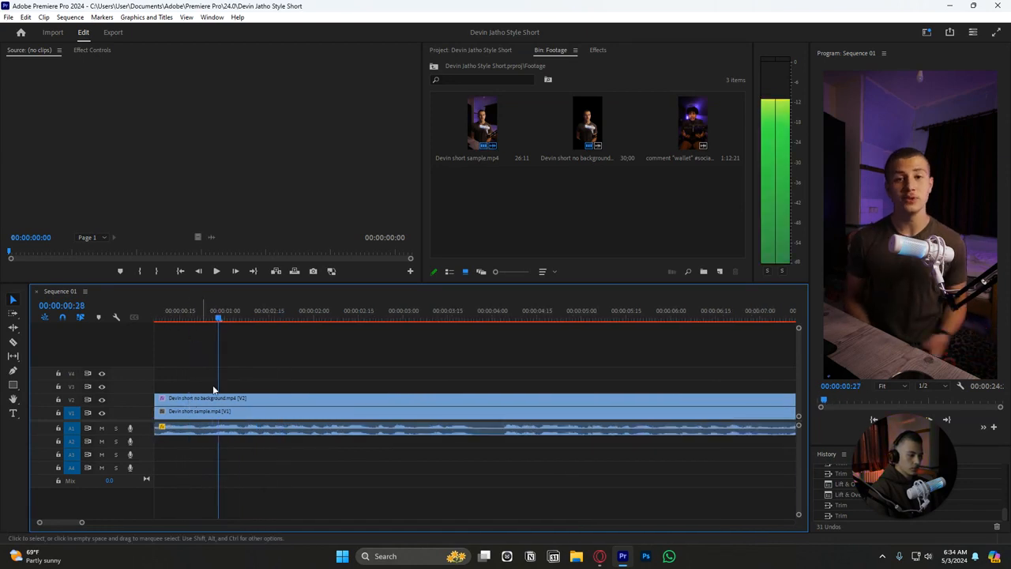
key("space")
- Cut the first segment's video and audio at about 00:00:00:22 and set the playhead to 00:00:00:19
key("c")
left_click(202, 407)
key("v")
left_click_drag(178, 308, 195, 316)
- Move the short opening fragment to the end of the sequence and ripple-delete the gap left at the start
scroll(253, 400, "down", 4)
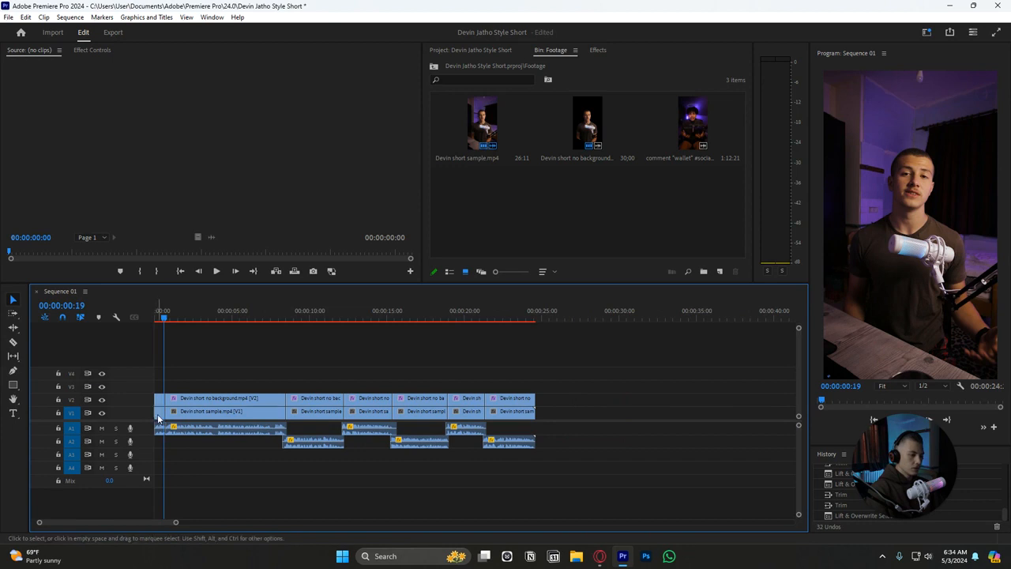
left_click_drag(157, 418, 547, 417)
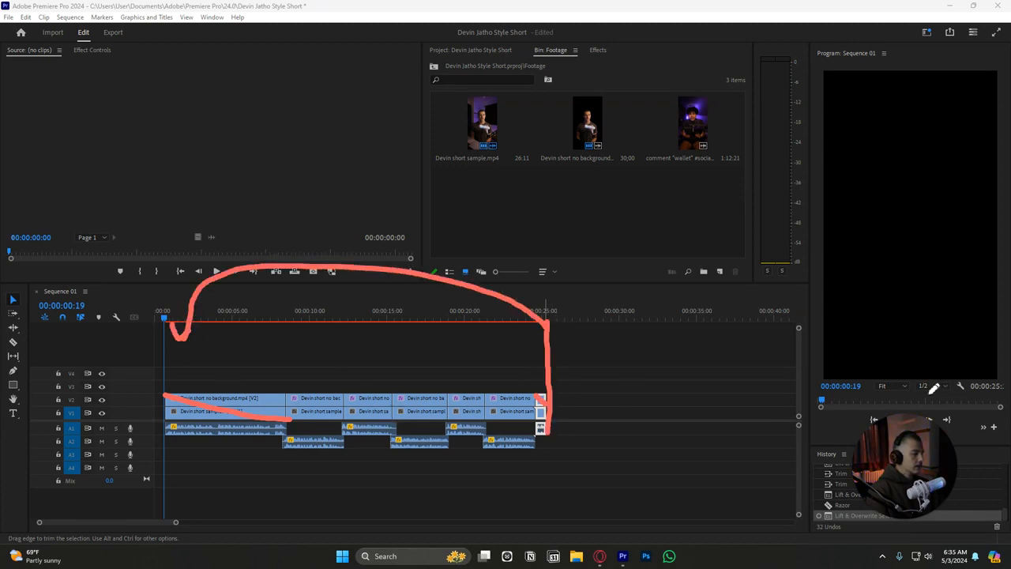
left_click(160, 406)
key("Delete")
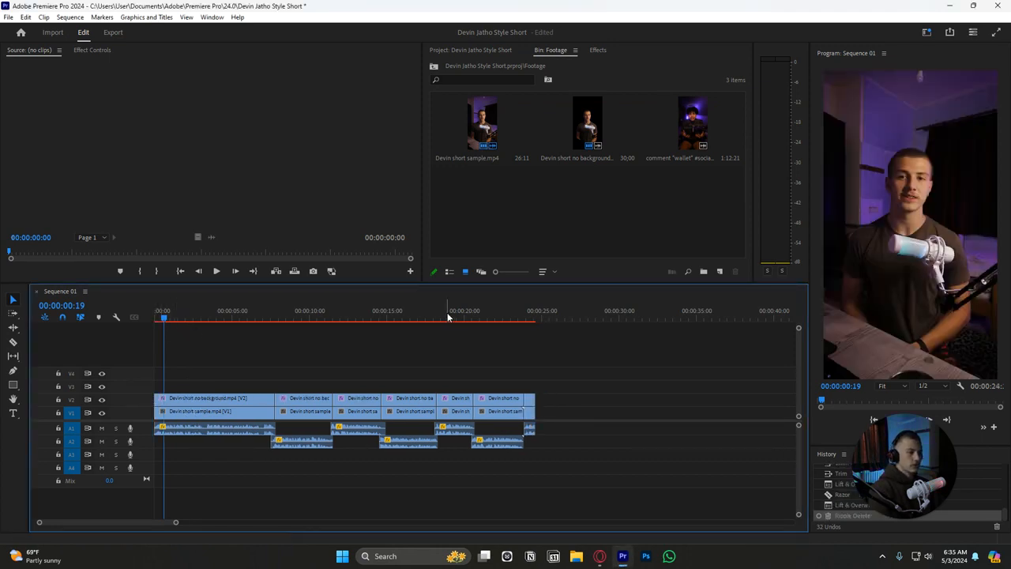
- Play the relocated fragment from about 00:00:24:00 and the new opening from 00:00:00:00, and save the project
left_click(526, 314)
key("space")
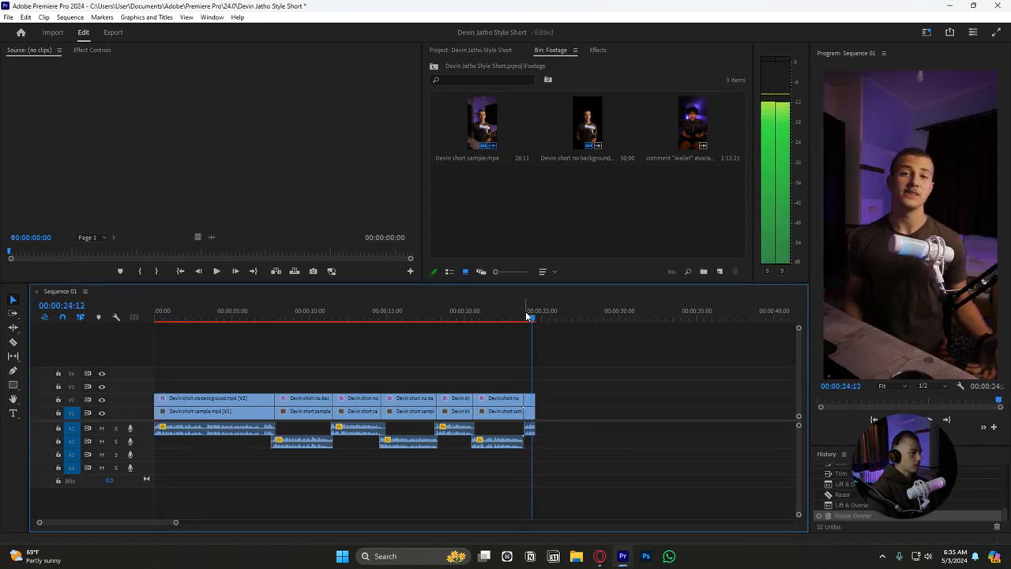
key("space")
scroll(193, 366, "up", 5)
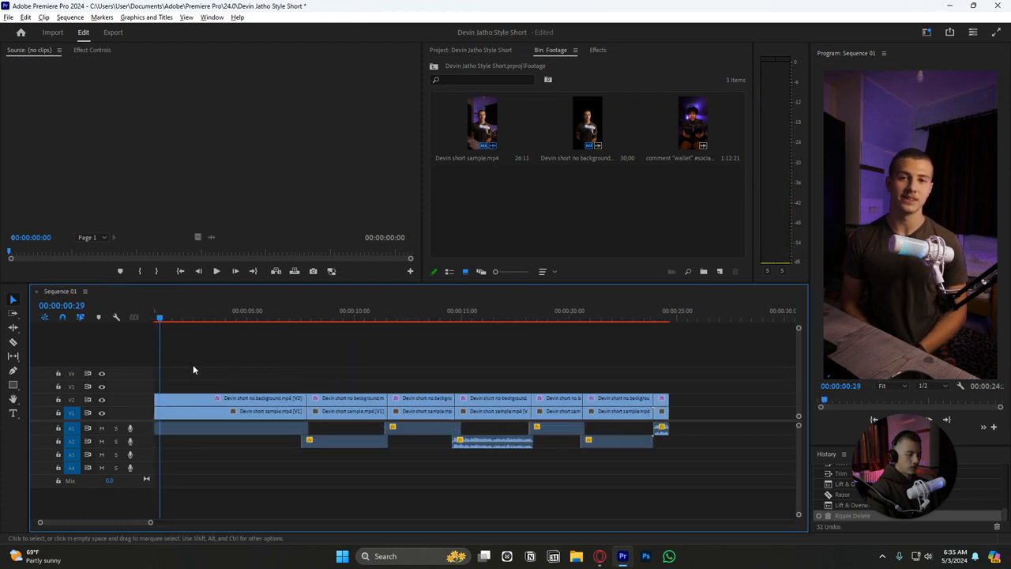
scroll(177, 360, "up", 3)
left_click(155, 313)
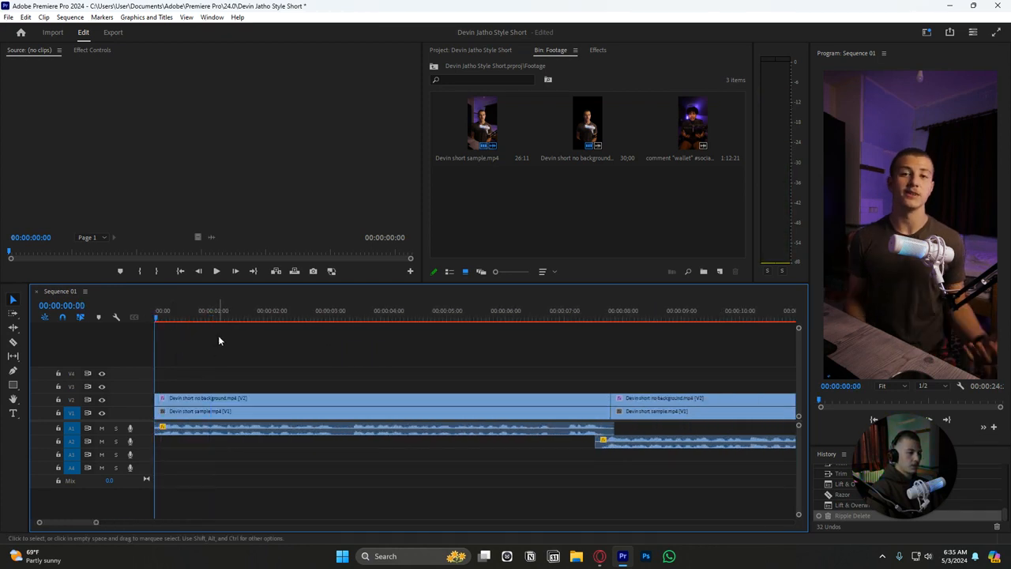
key("space")
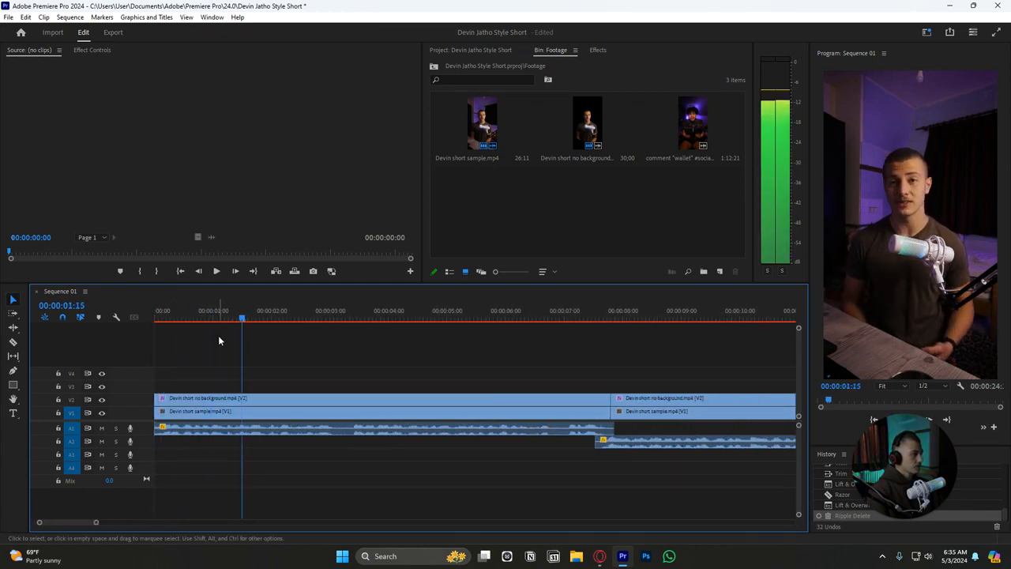
key("ctrl+s")
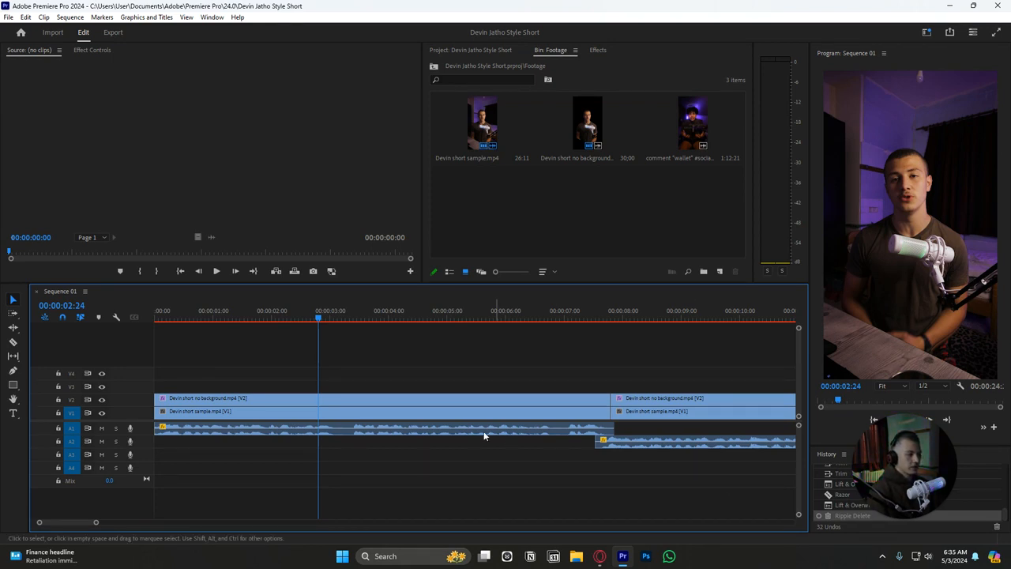
- Play the sequence from 00:00:02:24 to 00:00:10:29 to review the first segment and its transition into the second
key("space")
scroll(435, 329, "down", 1)
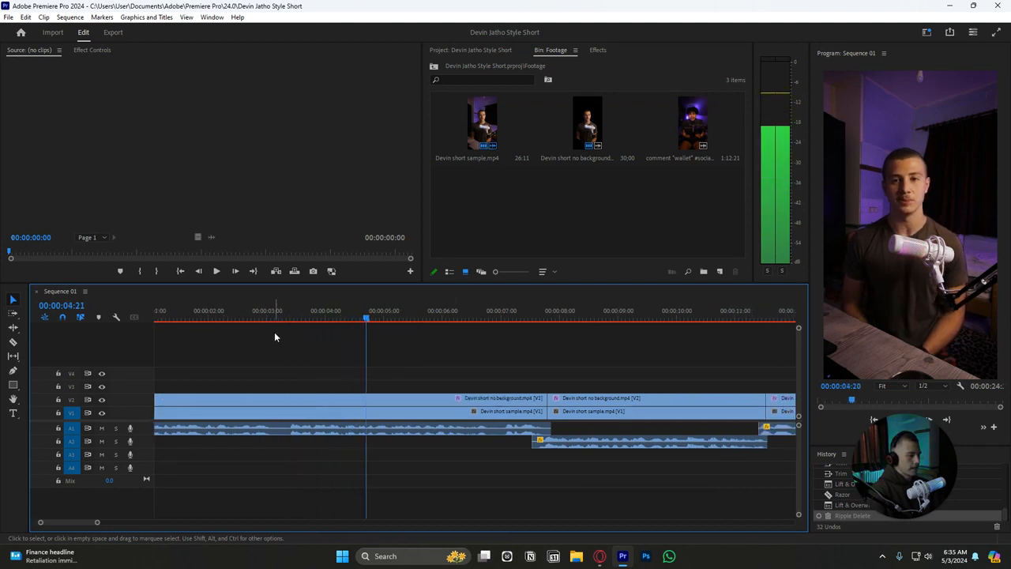
key("space")
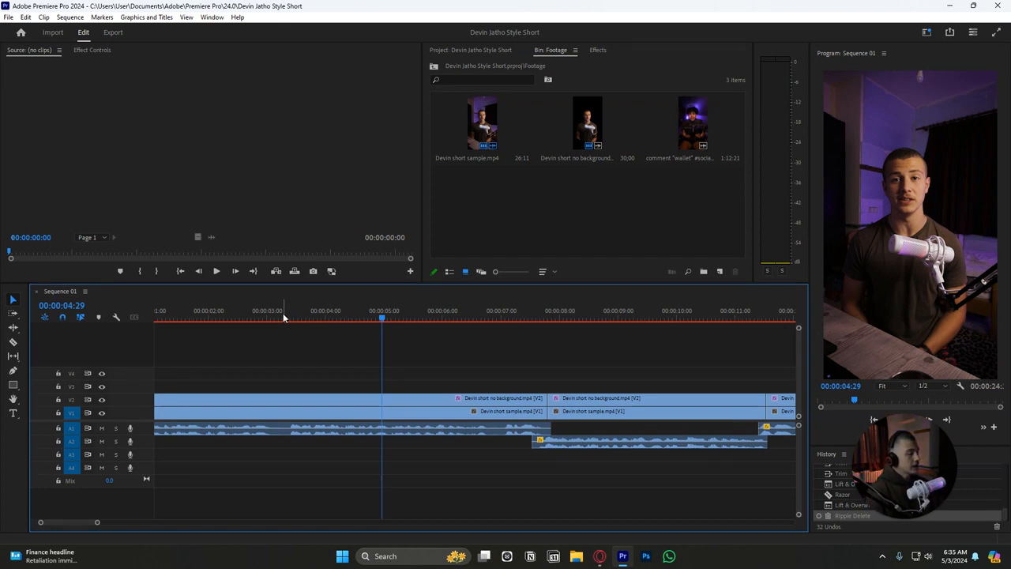
key("space")
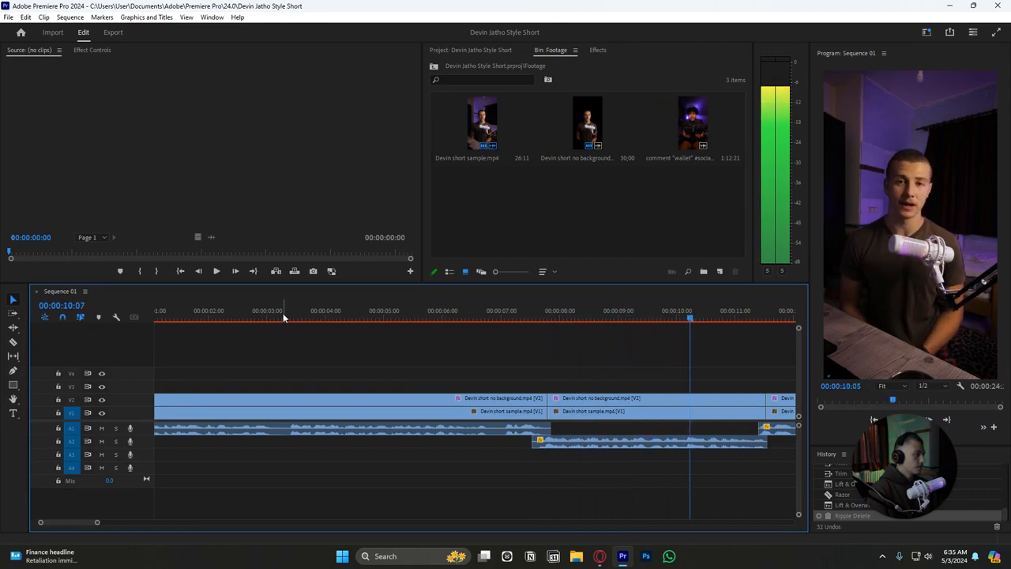
key("space")
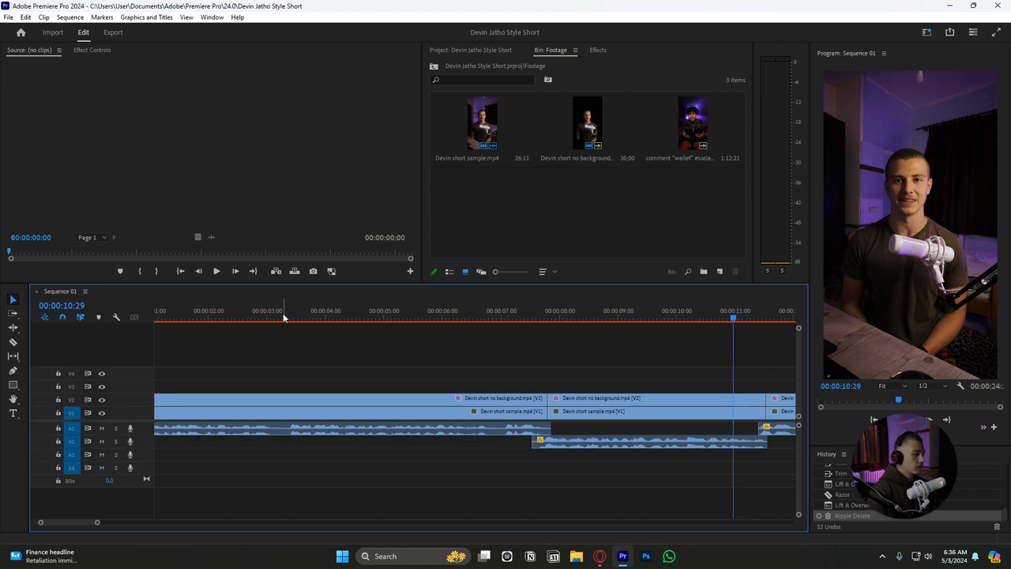
scroll(466, 365, "right", 3)
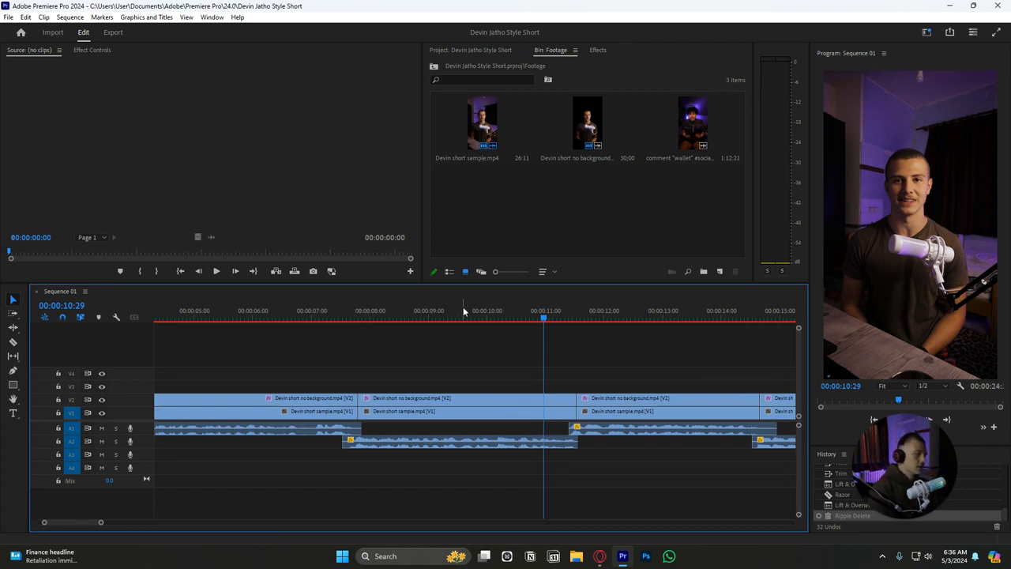
- Play the second segment from about 00:00:09:05 to the cut near 00:00:11:10 and save the project
left_click(437, 312)
key("space")
key("b")
key("v")
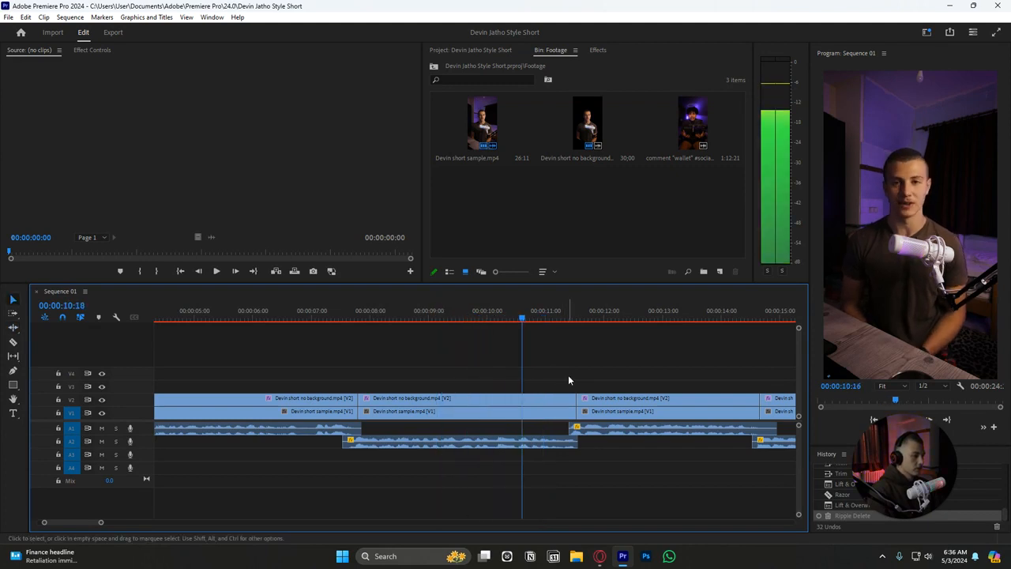
key("ctrl+s")
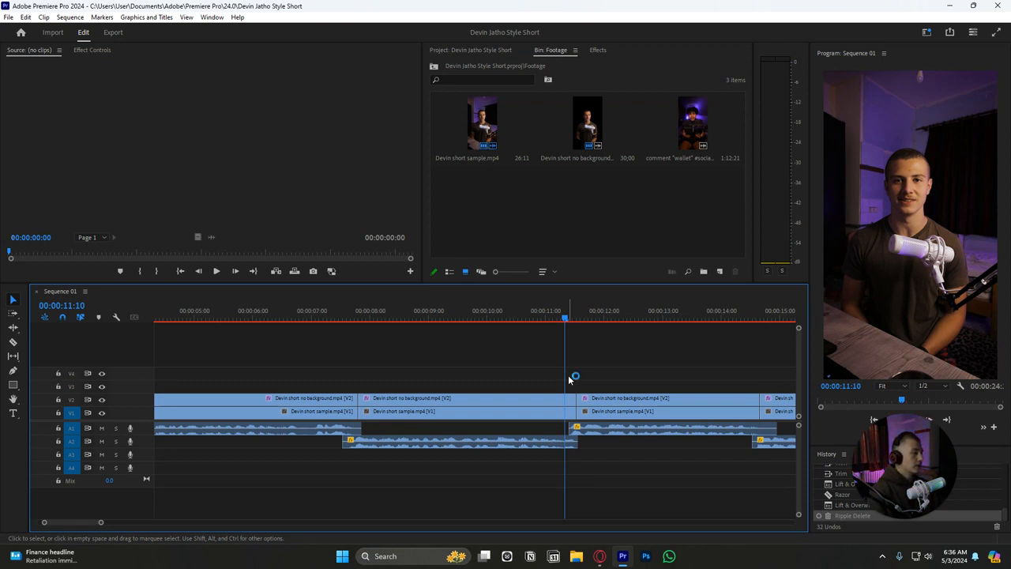
- Play the sequence in stretches from 00:00:11:10 to 00:00:23:20 to review the overlapping audio transitions between the remaining segments
scroll(592, 373, "right", 2)
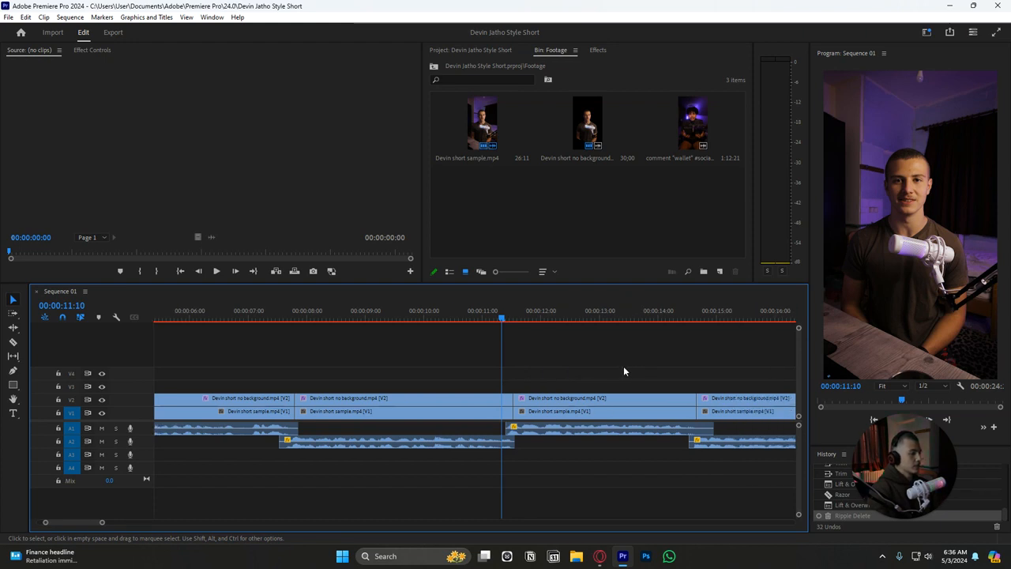
key("space")
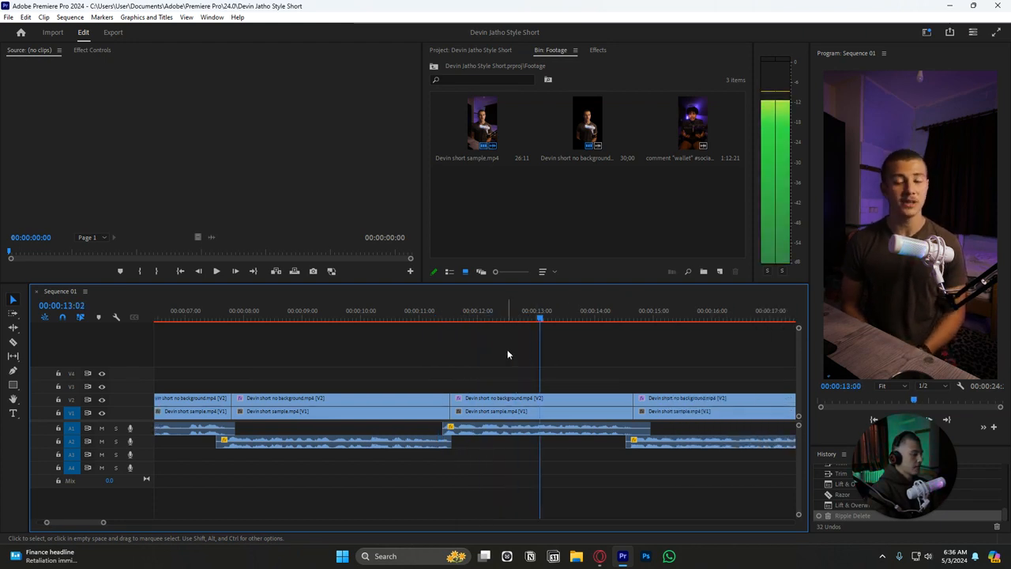
key("space")
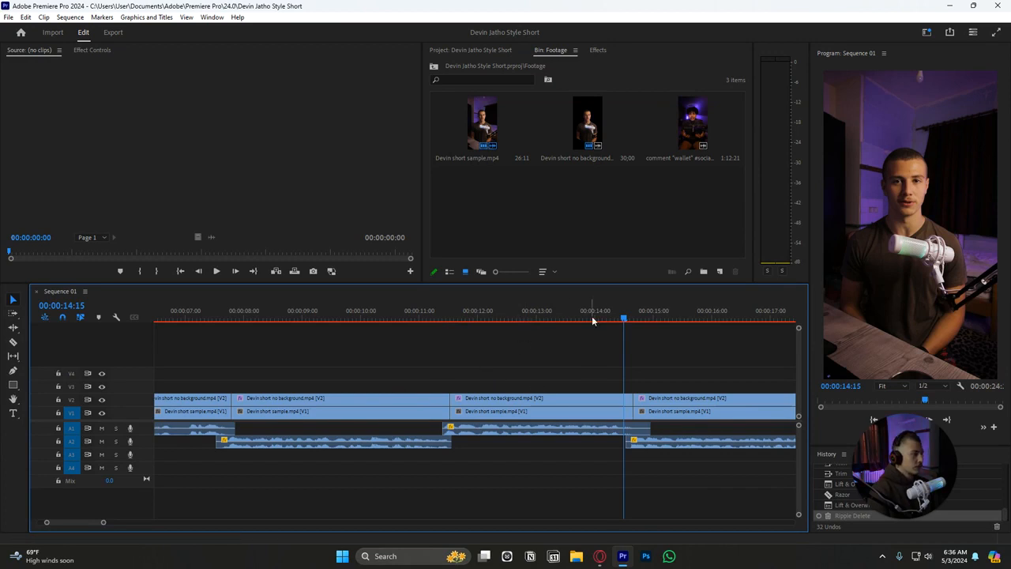
key("space")
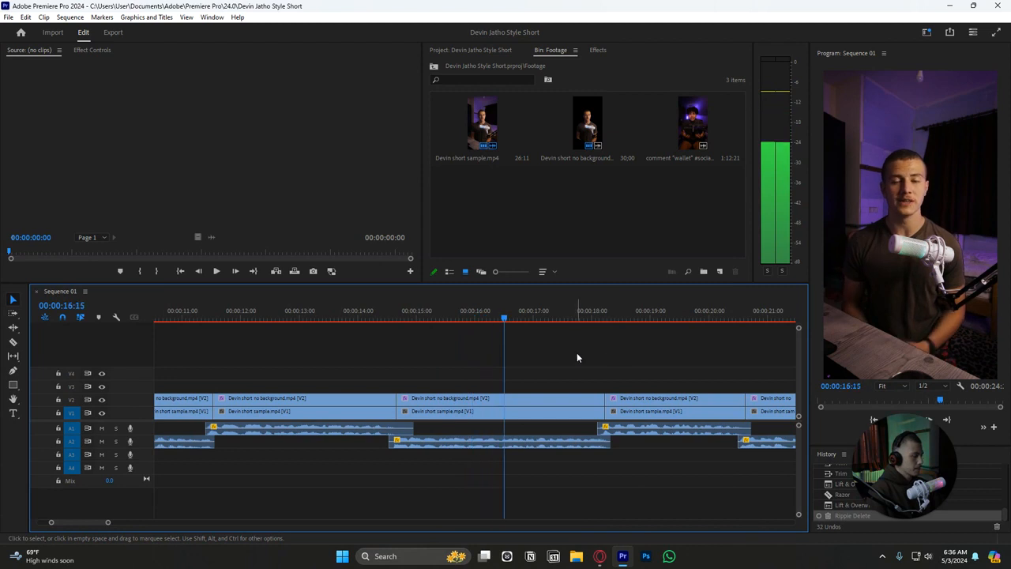
key("space")
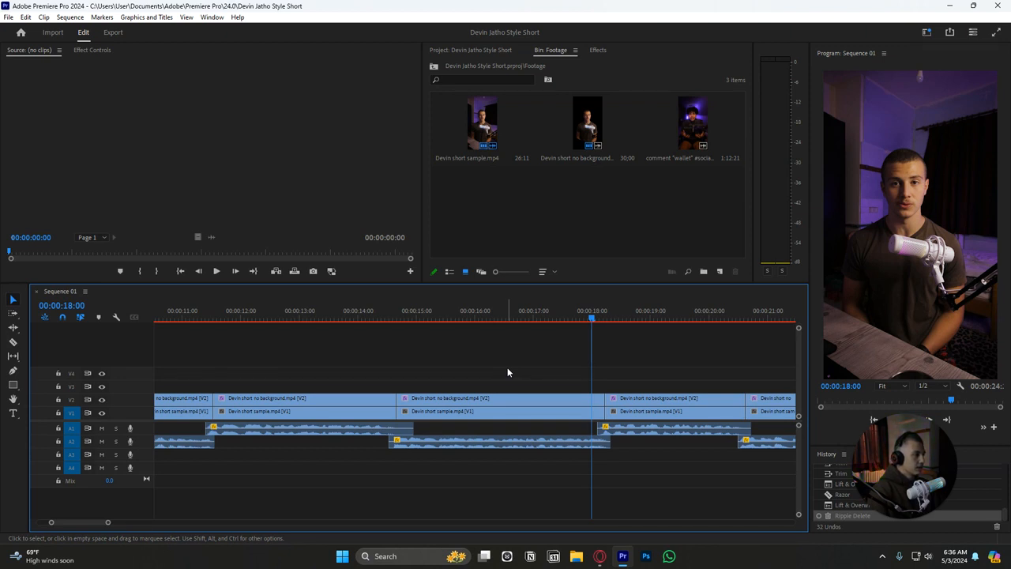
key("space")
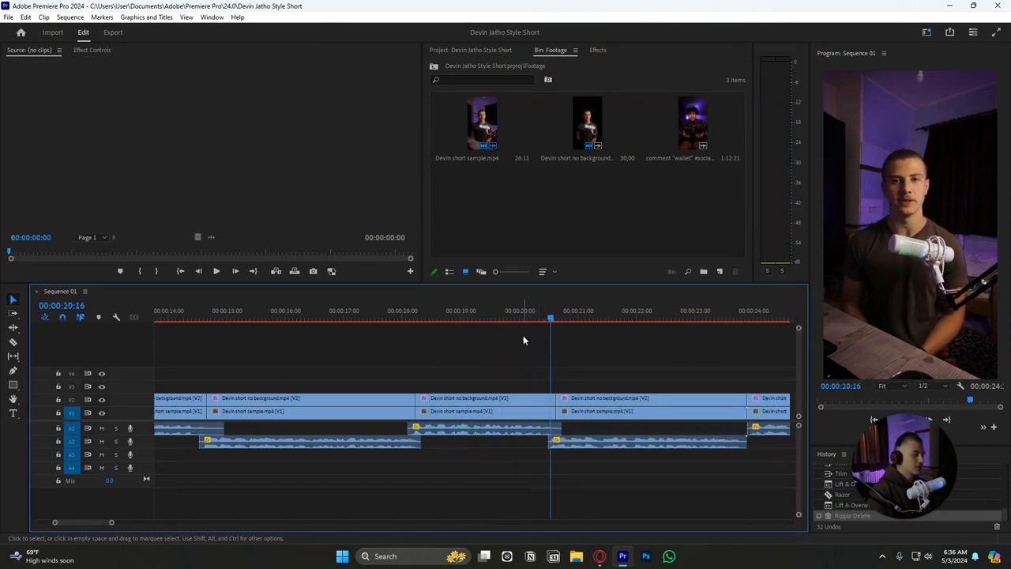
key("space")
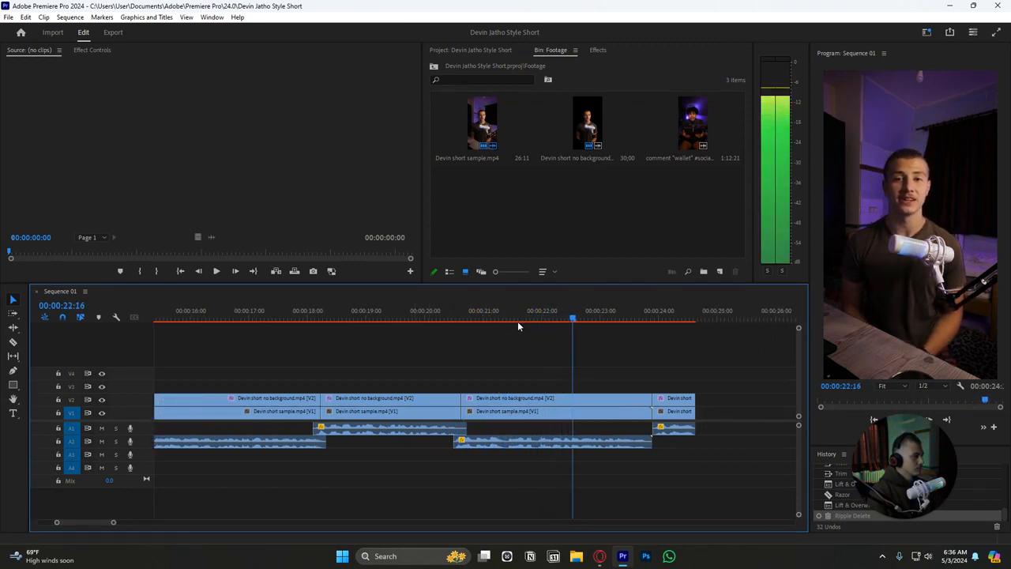
key("space")
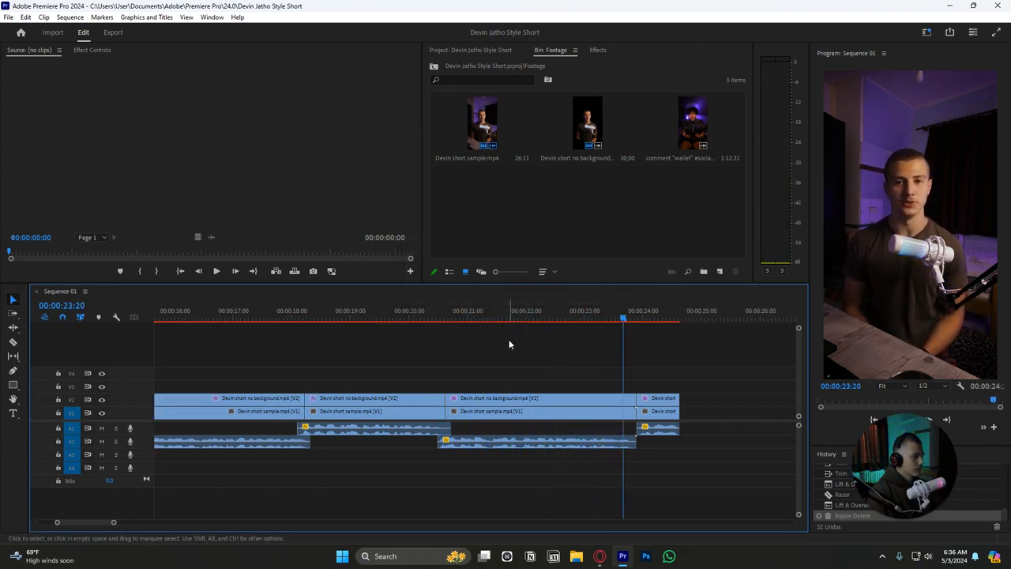
- Play the ending from 00:00:20:24, check how it loops into the opening, and return the playhead to 00:00:00:00
left_click(455, 310)
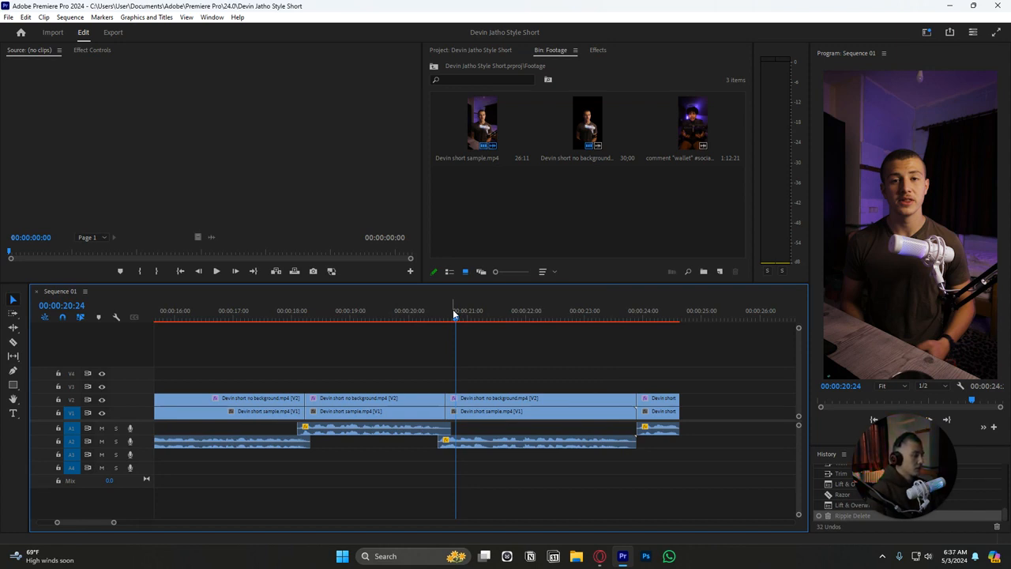
key("space")
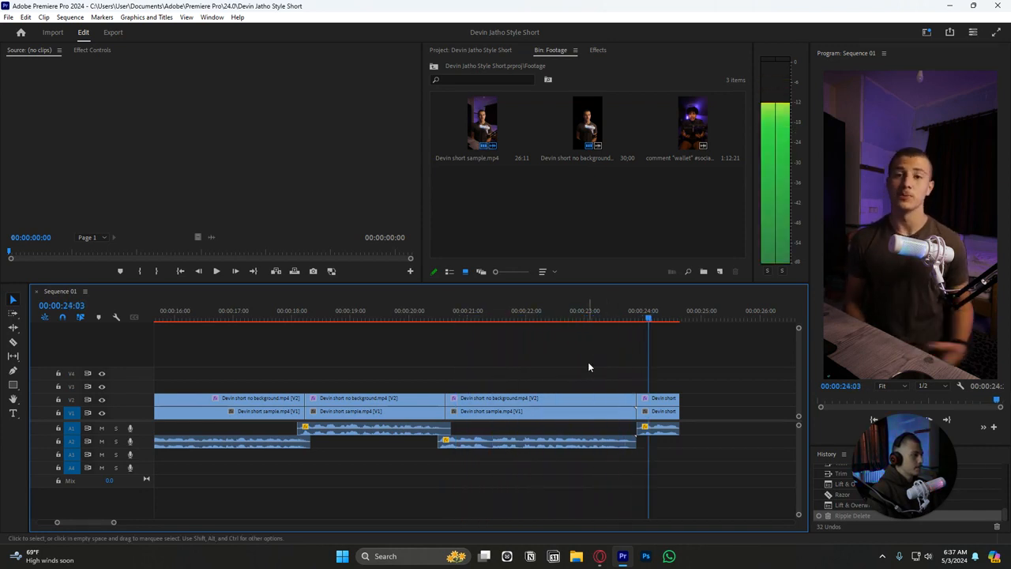
scroll(620, 358, "down", 3)
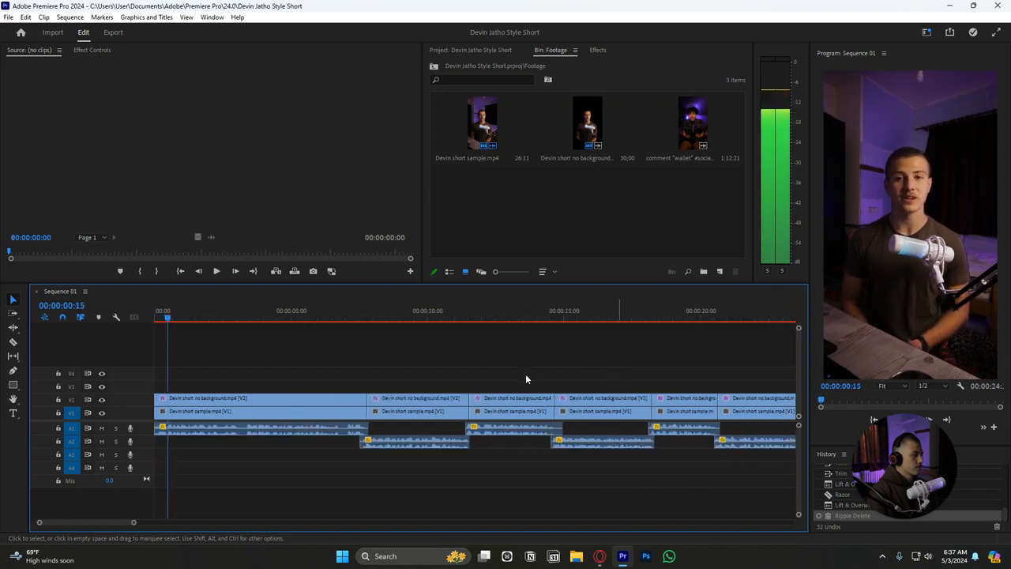
key("space")
left_click_drag(169, 318, 156, 321)
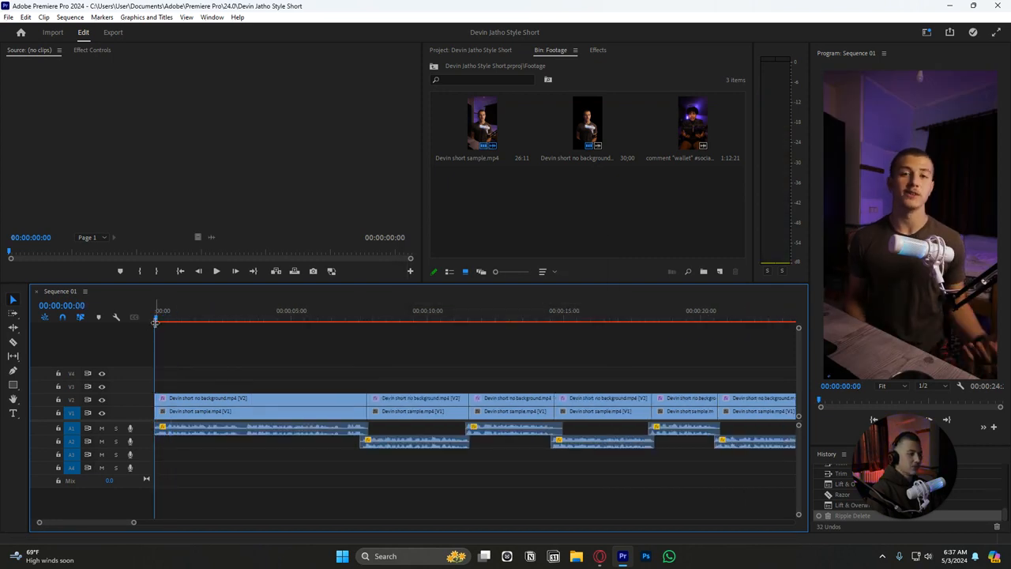